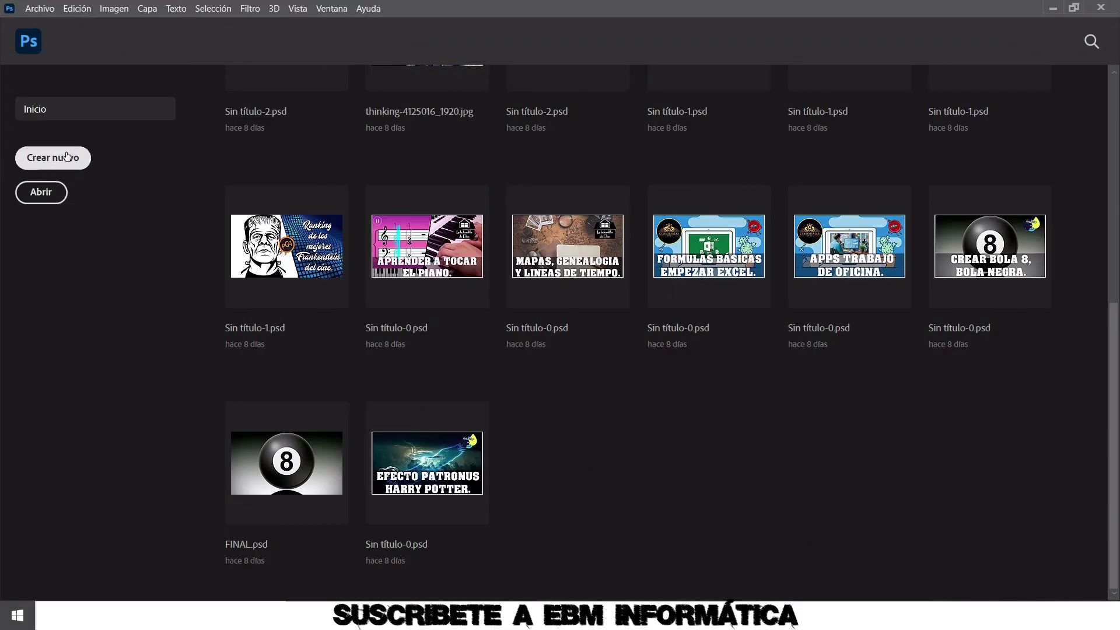
Create a new black 1920×1080 document from the 150 ppi preset.
left_click(53, 157)
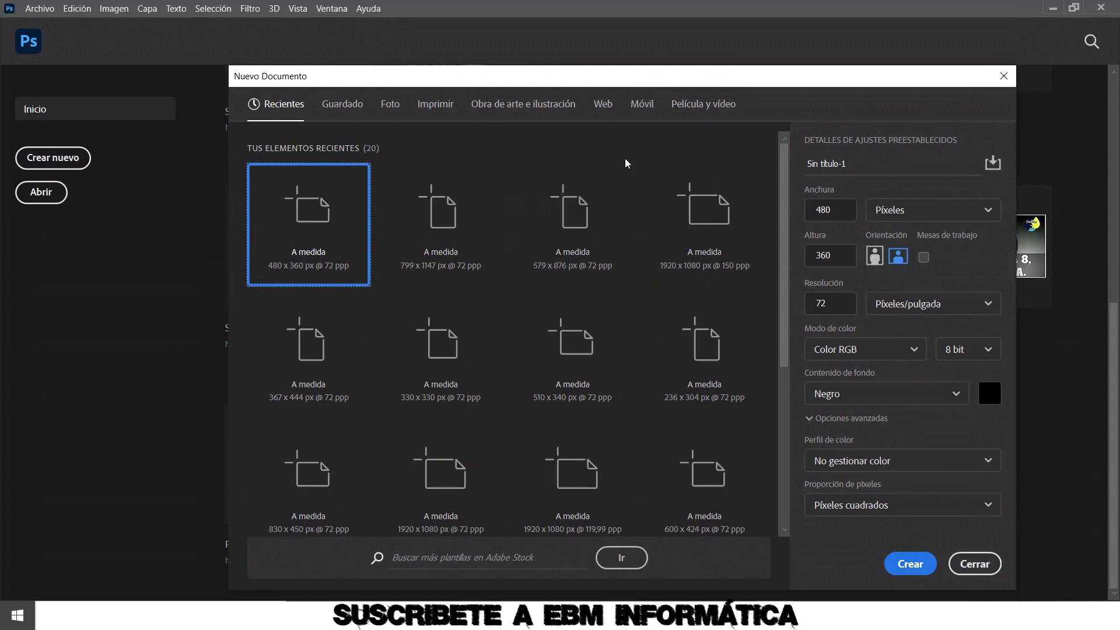
left_click(703, 226)
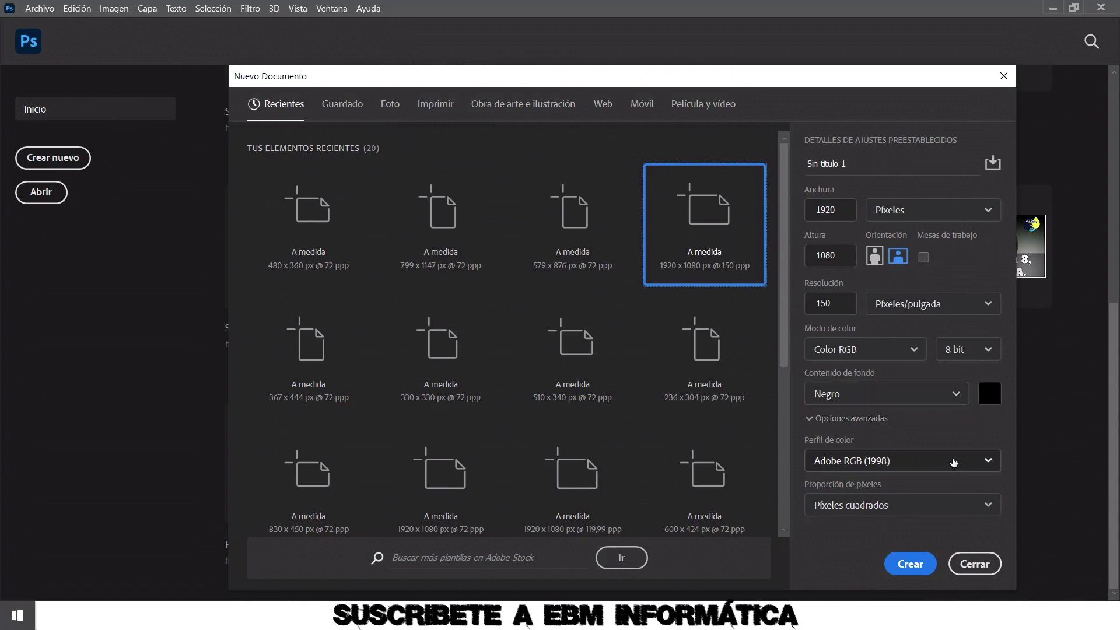
left_click(899, 566)
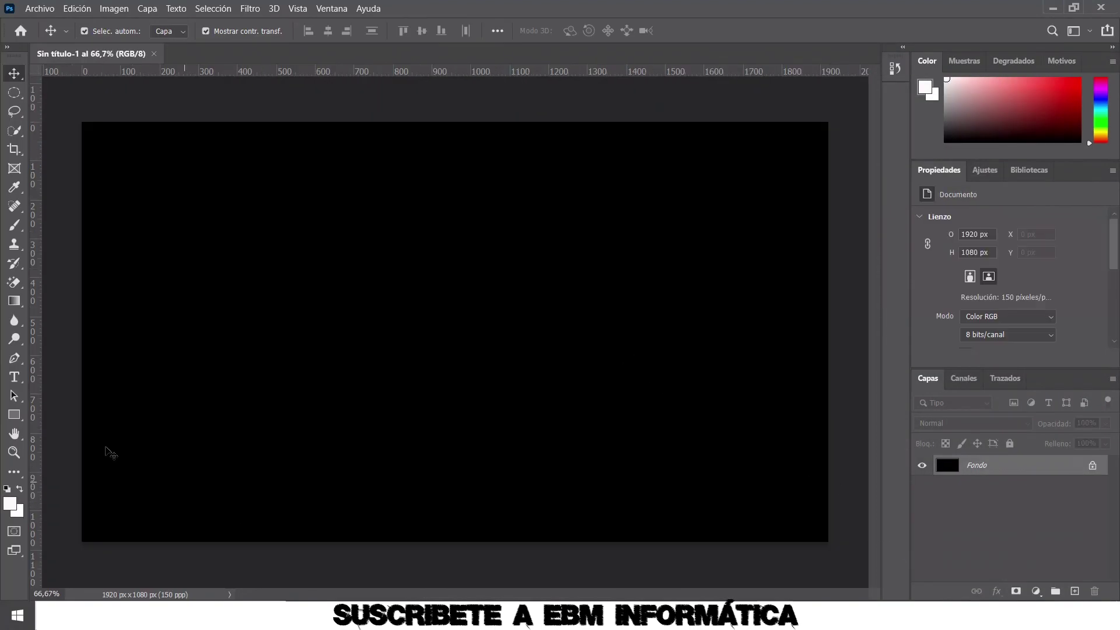
Fit the canvas, unlock the background as Capa 0, and open its layer style settings.
double_click(15, 437)
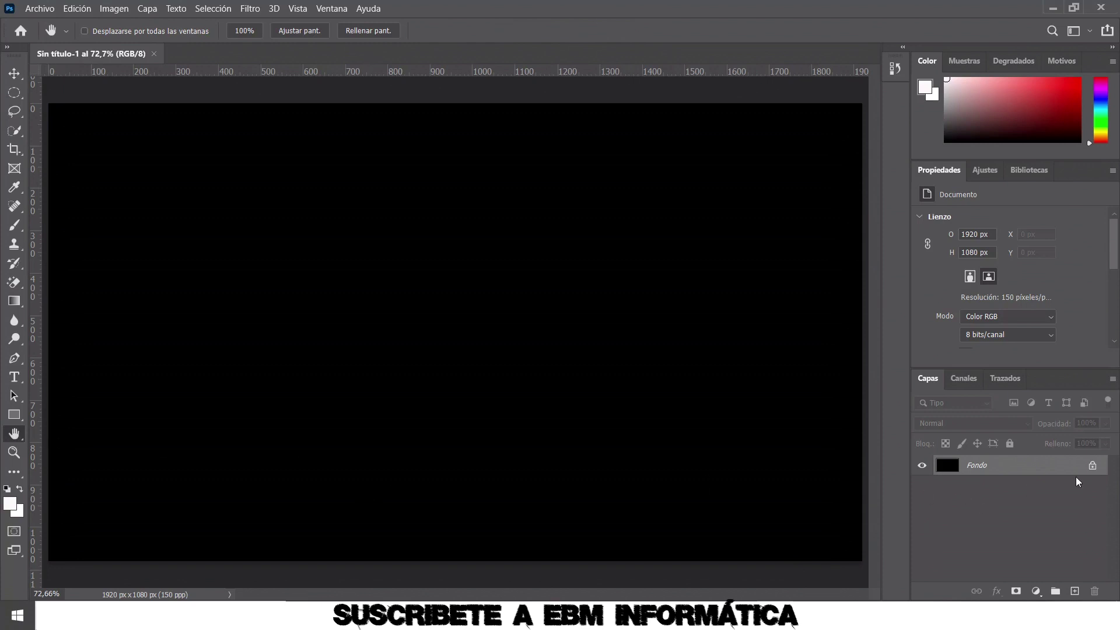
left_click(1093, 466)
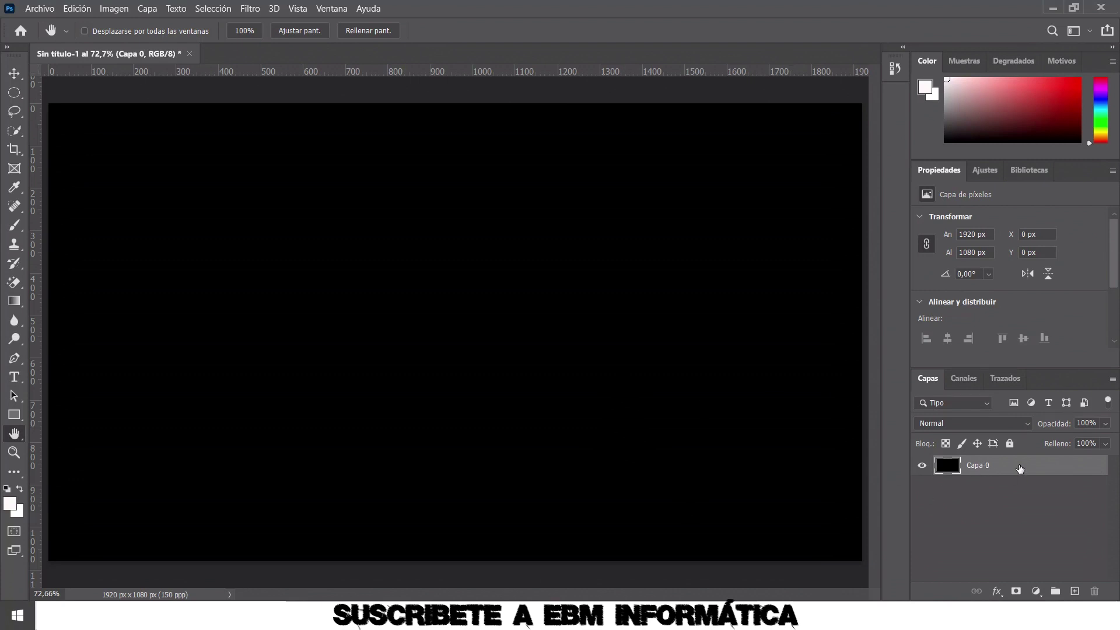
double_click(1019, 469)
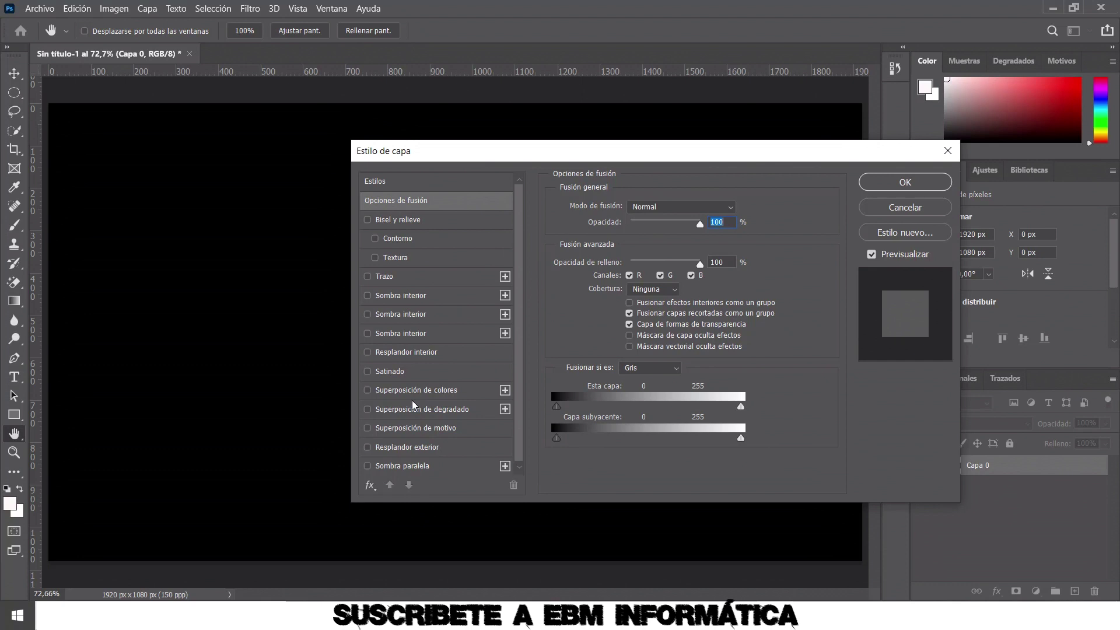
Add a gradient overlay using the Básicos black-to-white gradient.
left_click(390, 414)
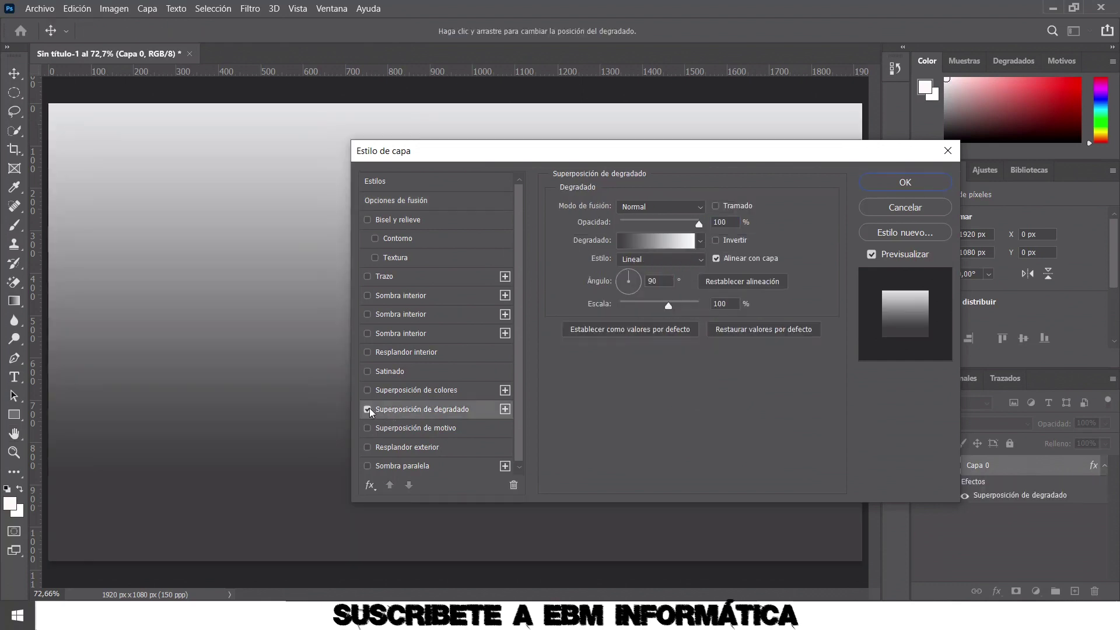
left_click(367, 410)
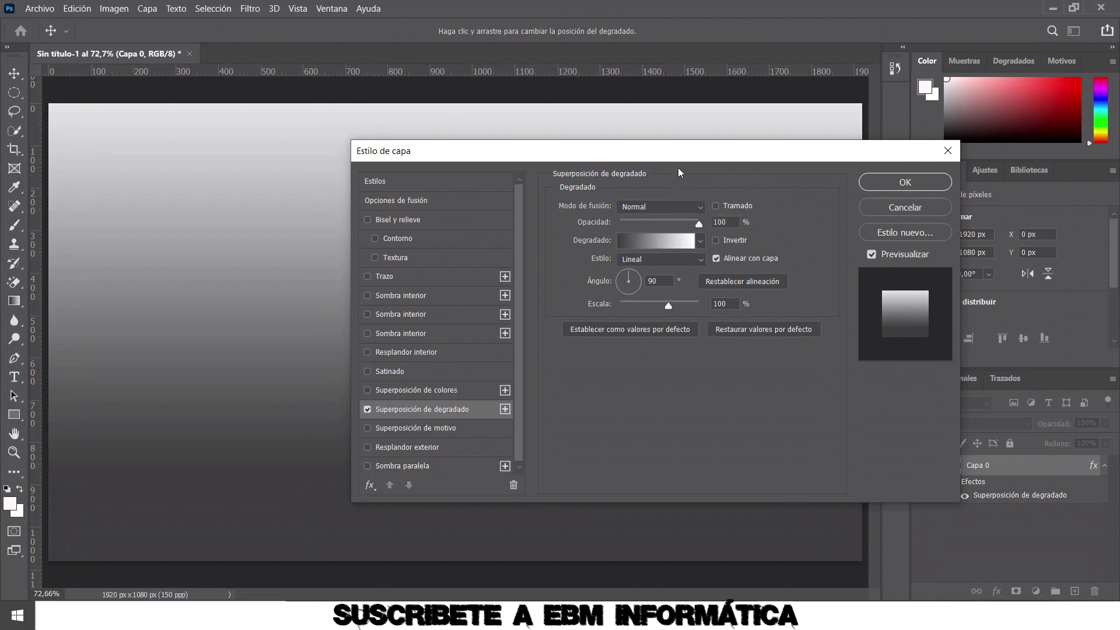
left_click_drag(684, 153, 559, 173)
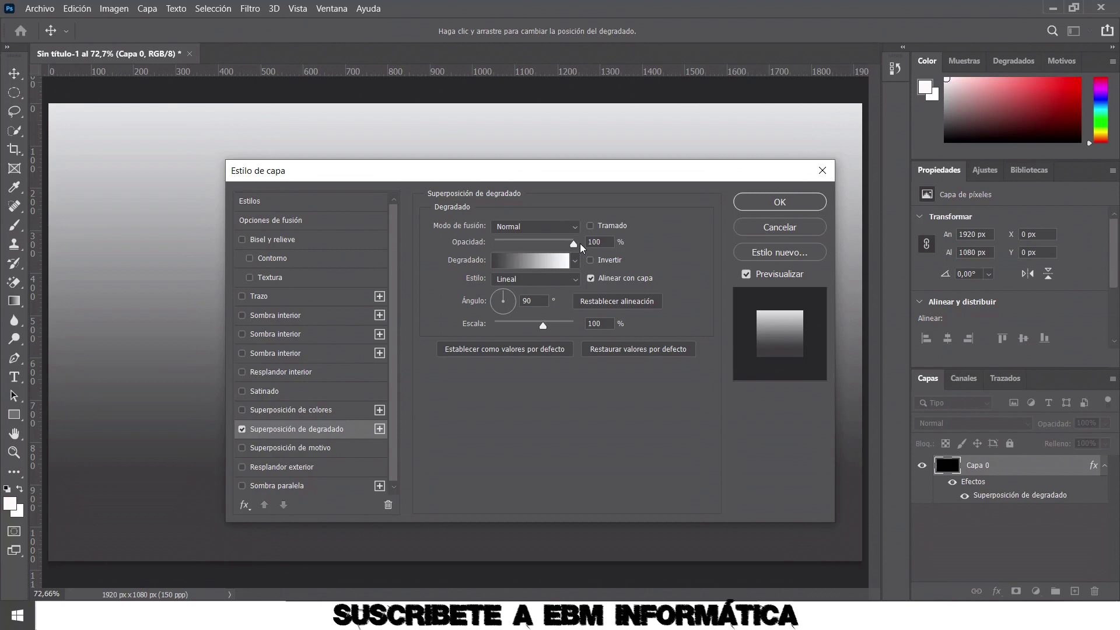
left_click(576, 261)
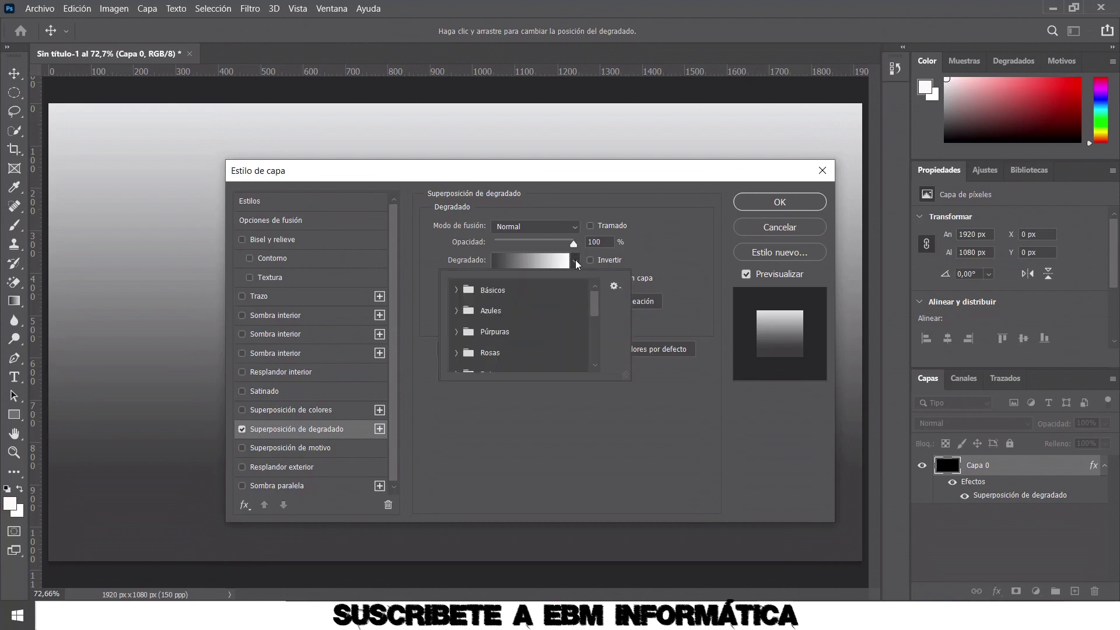
left_click(456, 290)
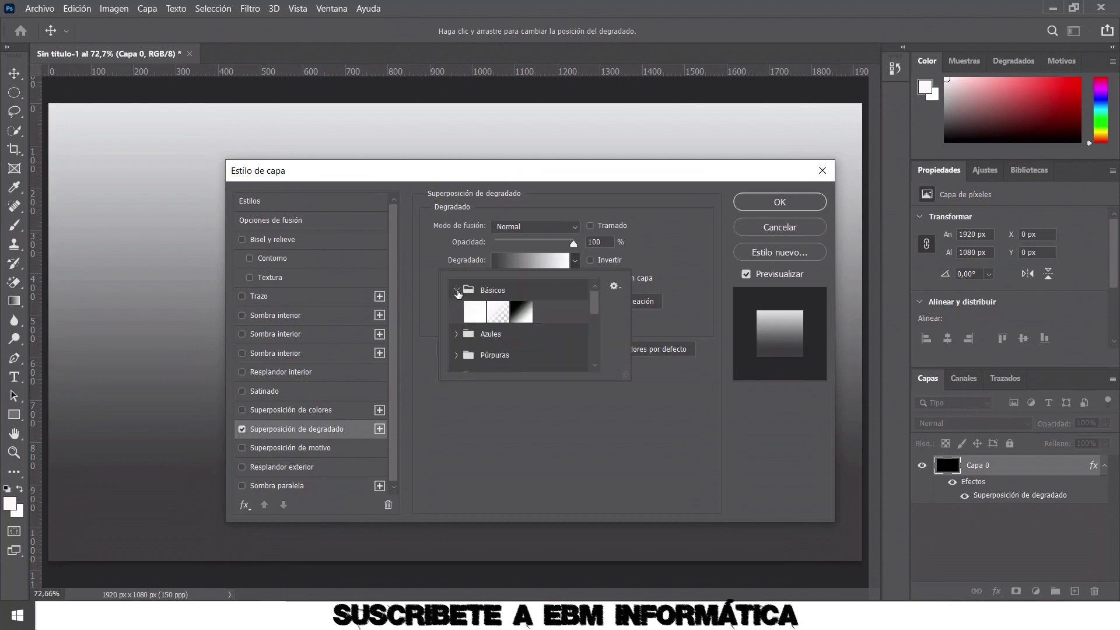
left_click(522, 314)
left_click(665, 326)
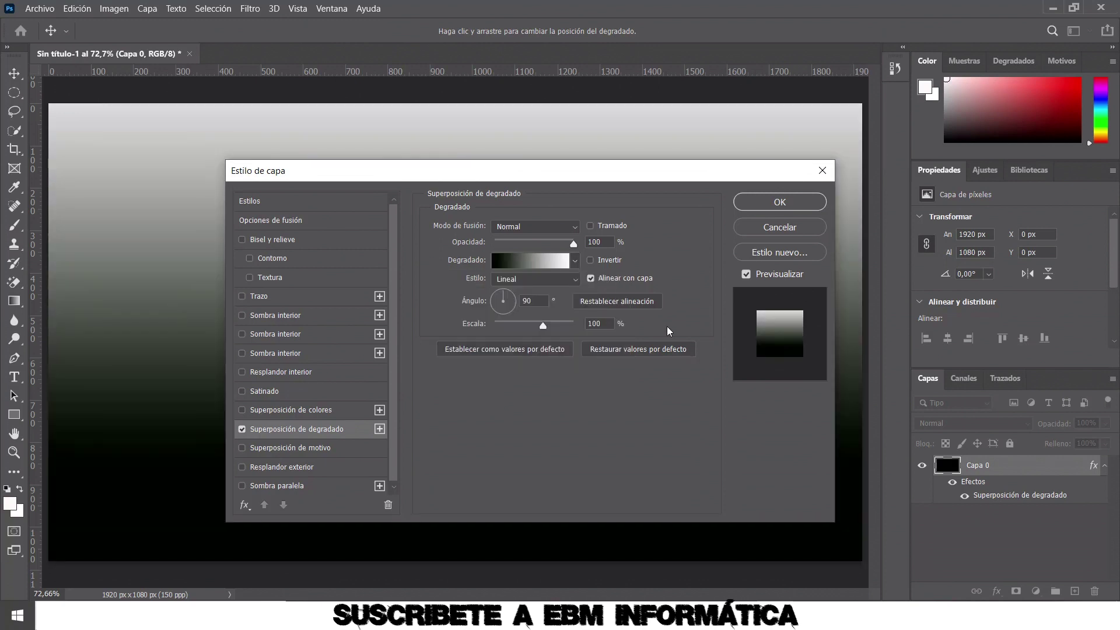
Invert the gradient, make it Radial, and reset alignment to centre the glow.
left_click(591, 260)
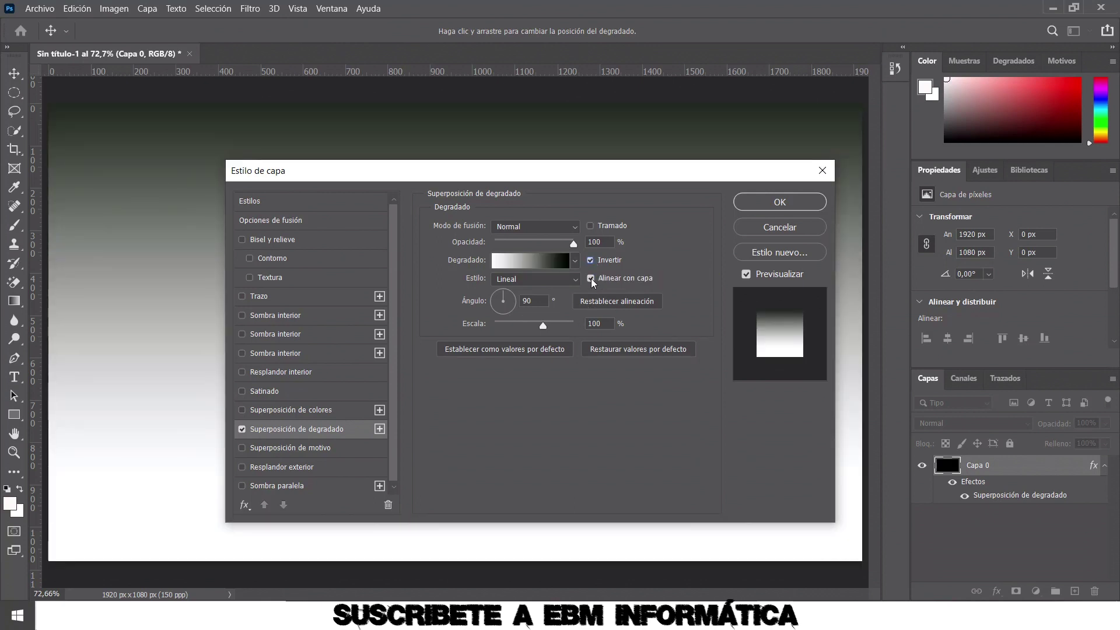
left_click(572, 279)
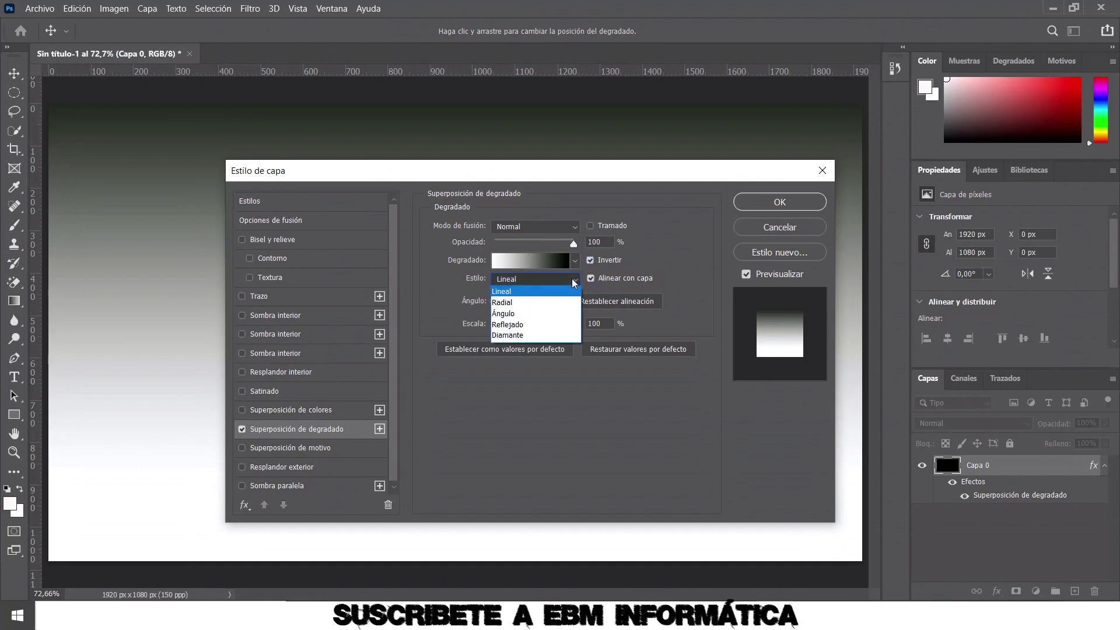
left_click(555, 301)
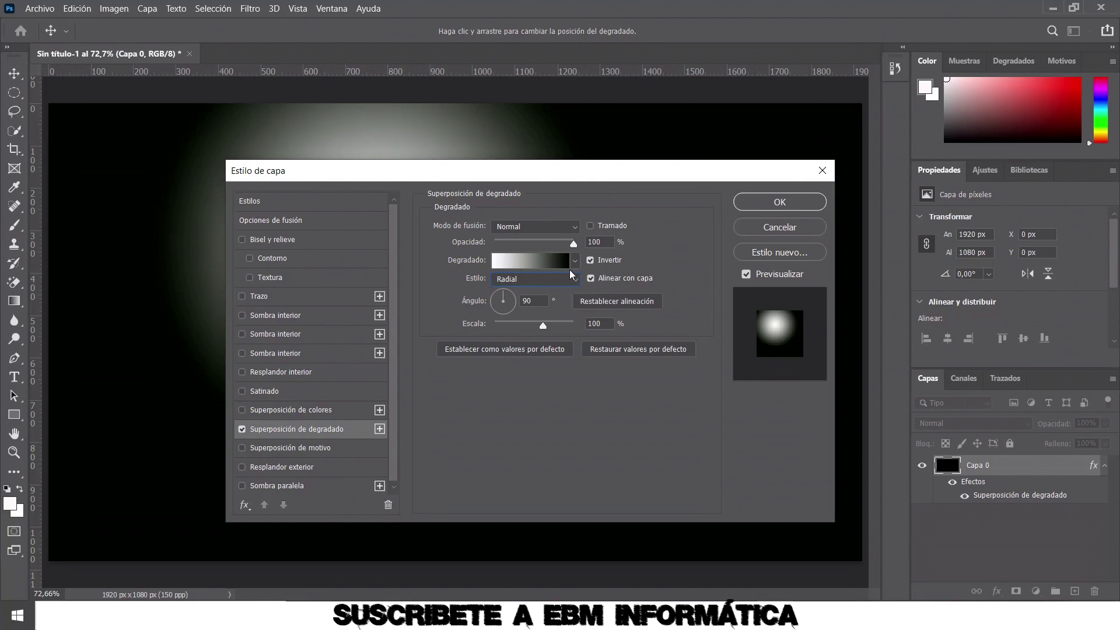
left_click_drag(540, 172, 533, 184)
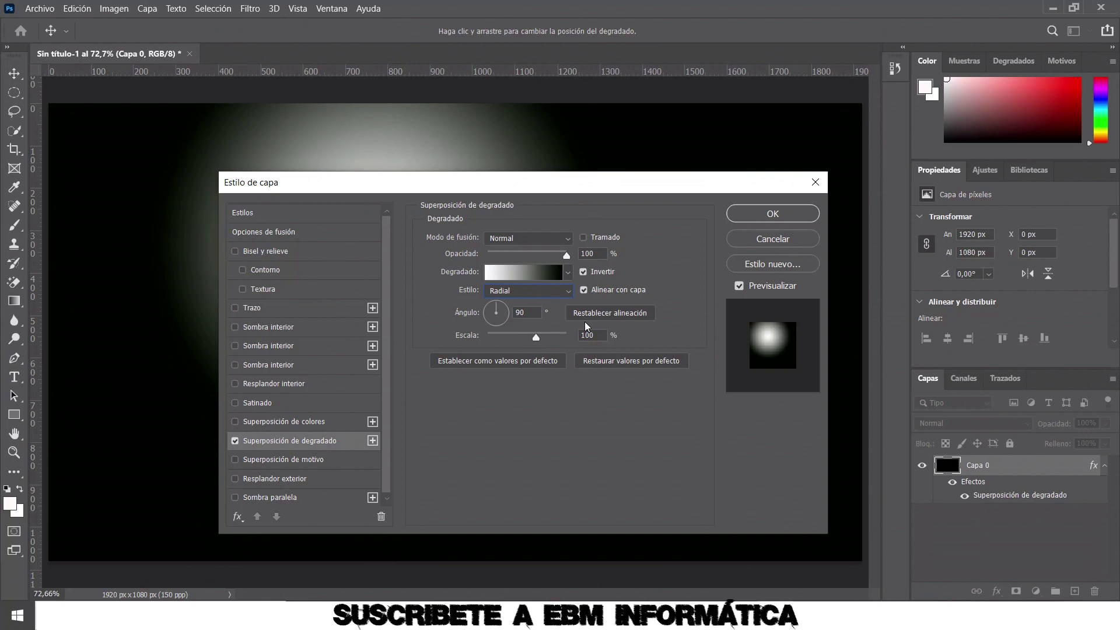
left_click(618, 313)
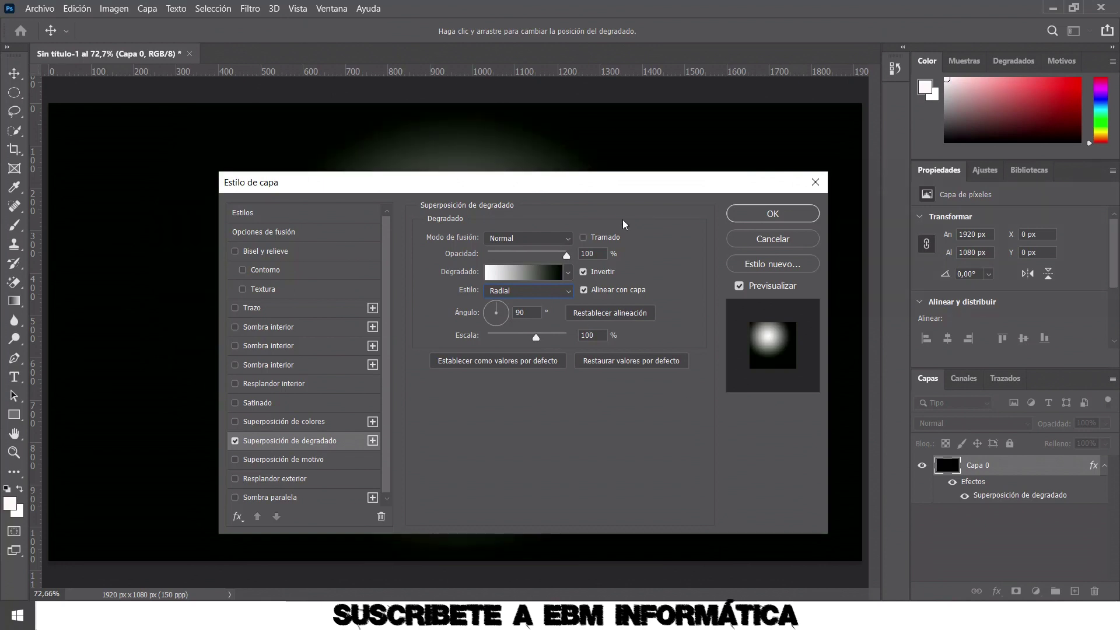
mouse_move(610, 190)
left_mouse_down()
mouse_move(595, 527)
mouse_move(607, 440)
mouse_move(595, 233)
mouse_move(613, 177)
left_mouse_up()
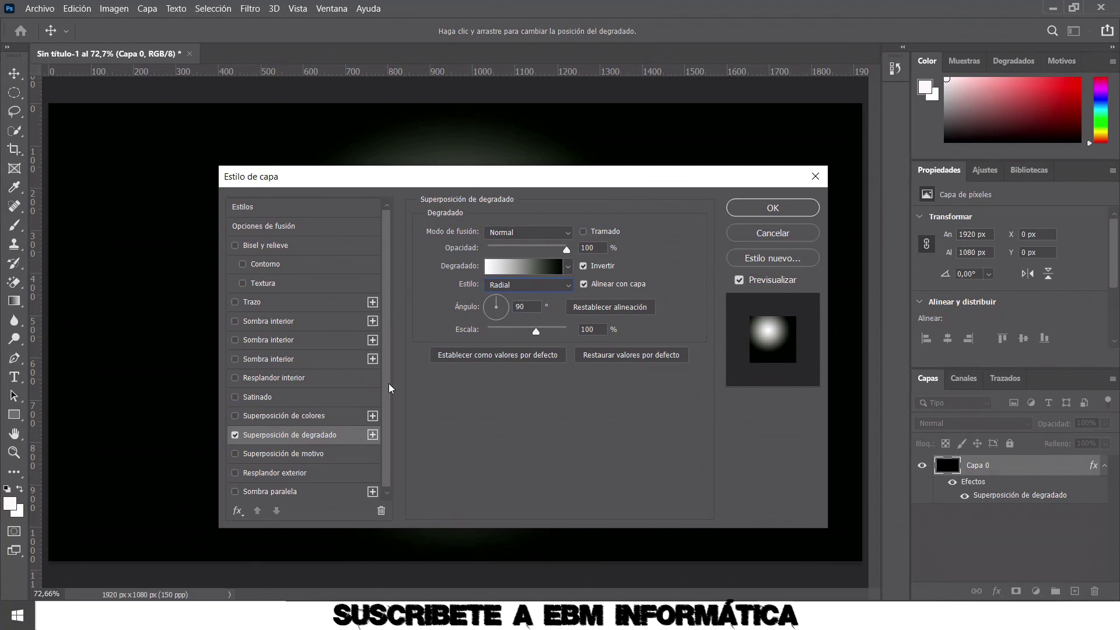
Add a #5b3307 brown colour overlay at 100% opacity and apply the layer style.
left_click(270, 420)
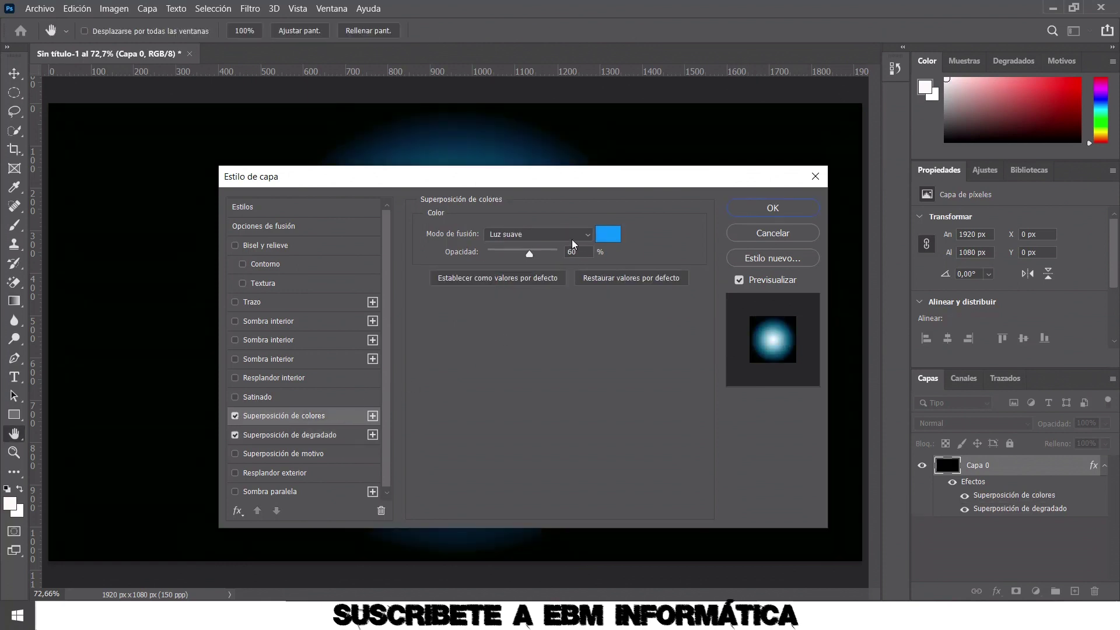
left_click(608, 234)
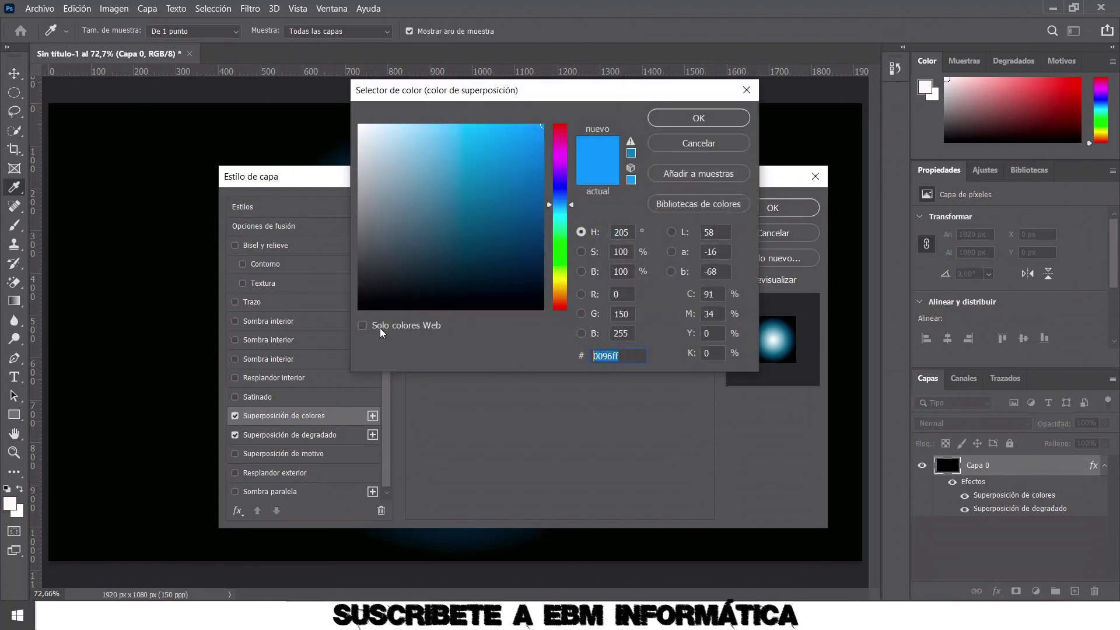
type("5b")
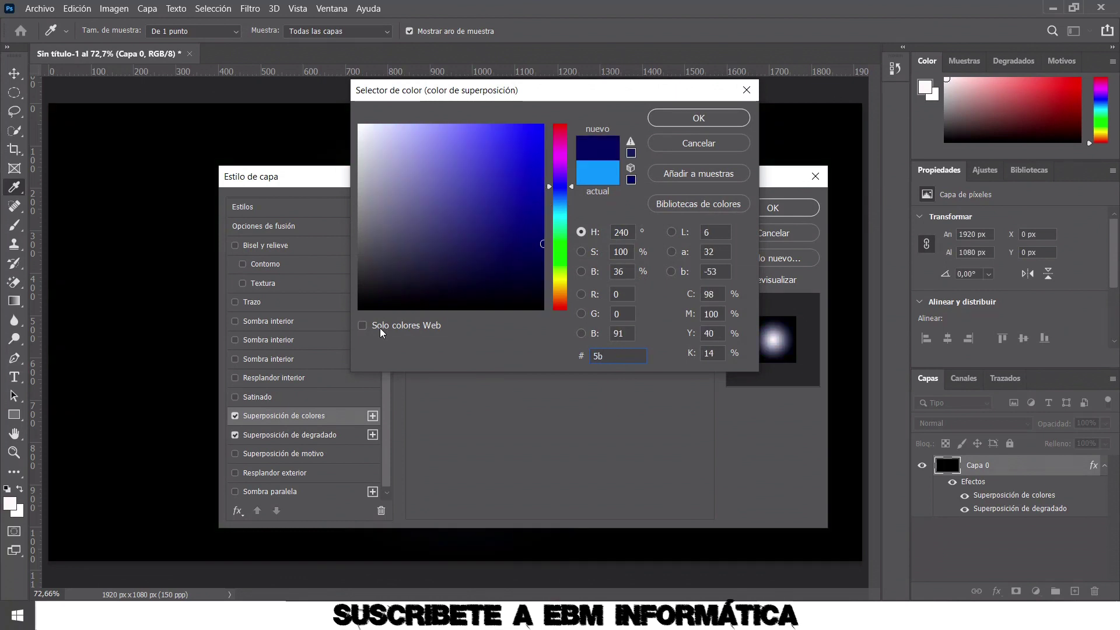
type("330")
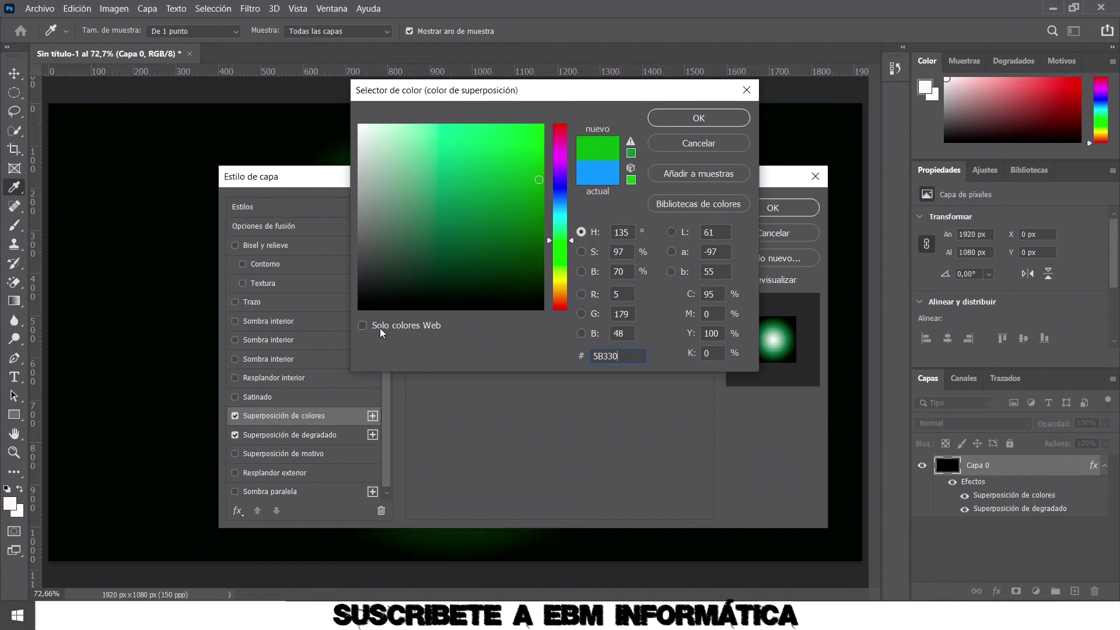
type("7")
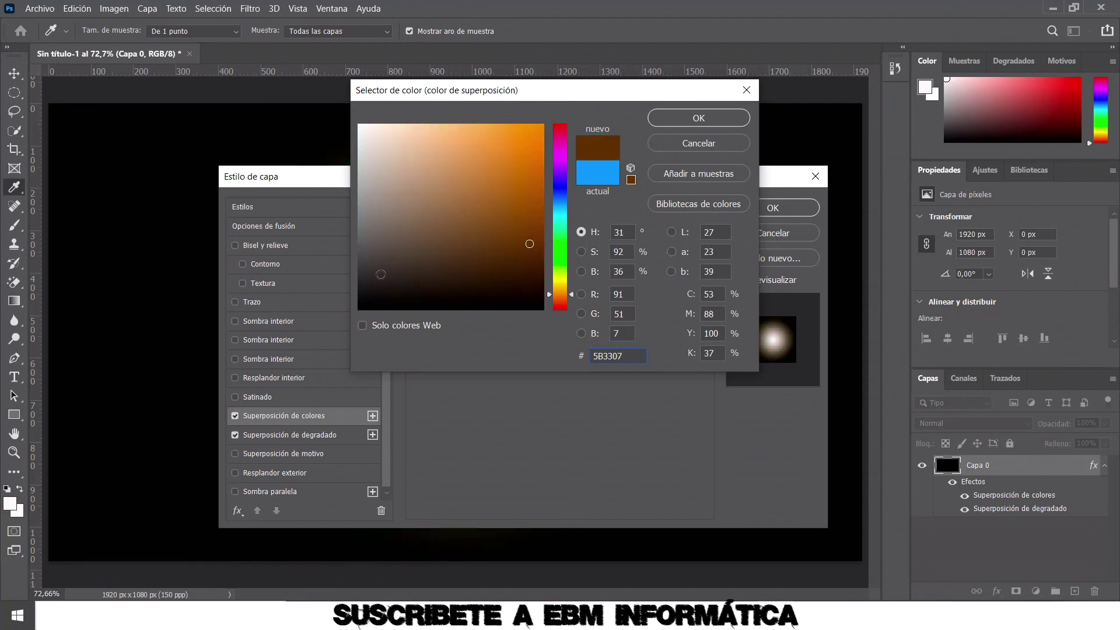
left_click(685, 120)
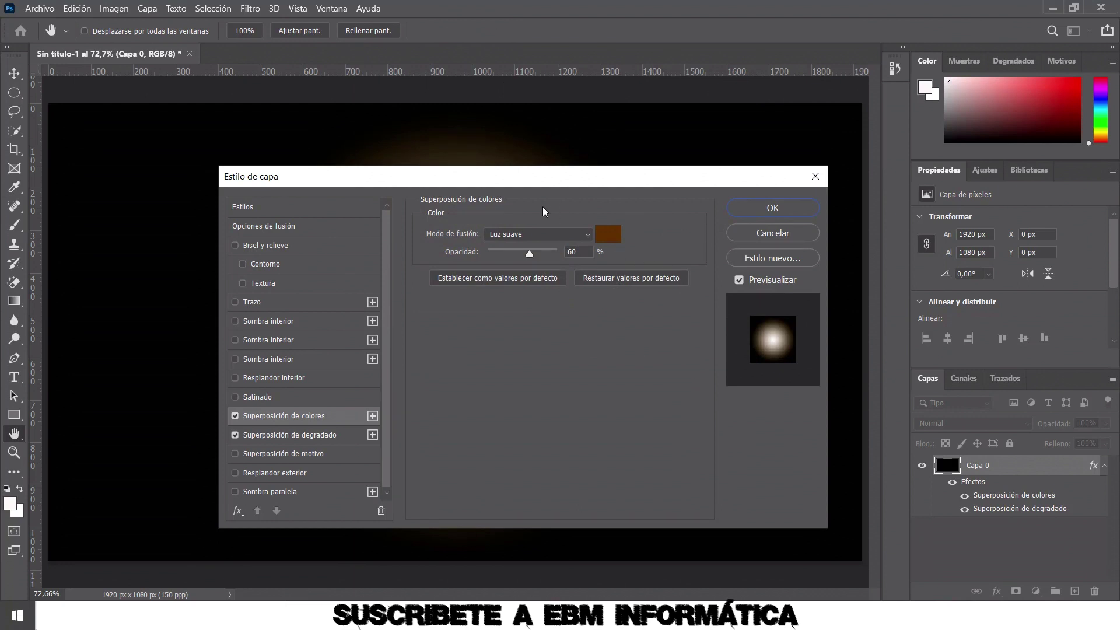
left_click_drag(529, 254, 619, 257)
left_click_drag(584, 187, 581, 204)
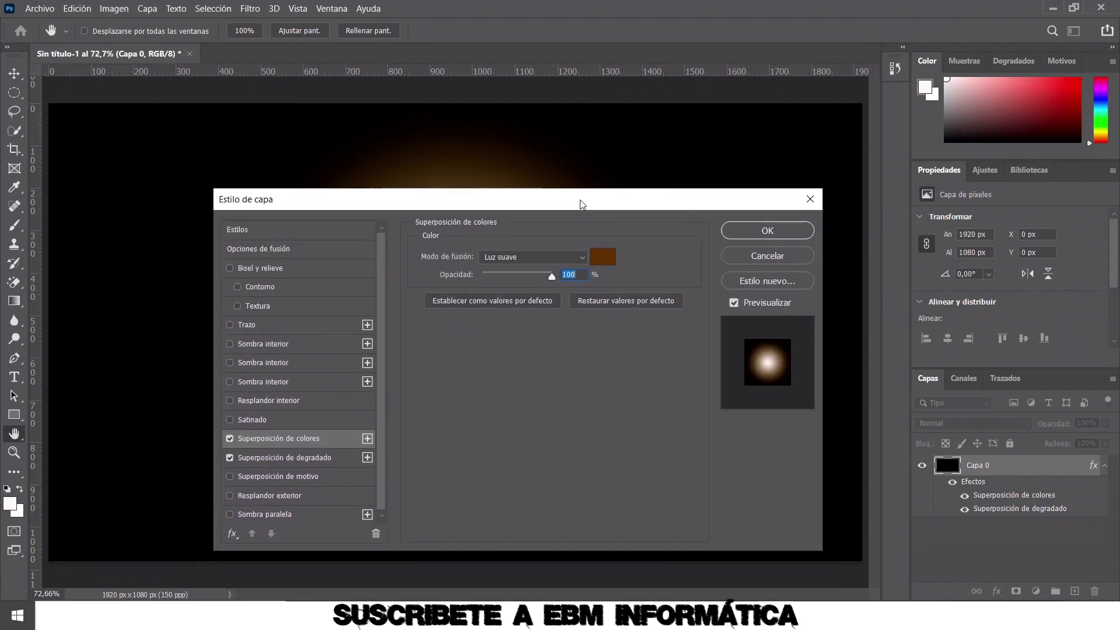
left_click(769, 235)
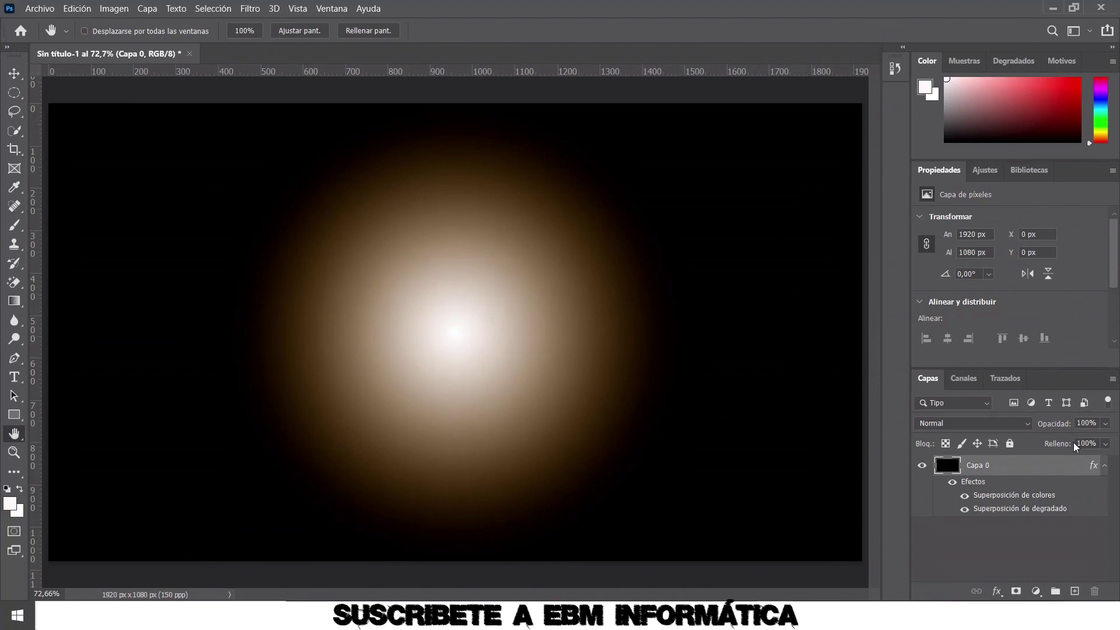
Convert Capa 0 into a smart object from its layer context menu.
right_click(993, 467)
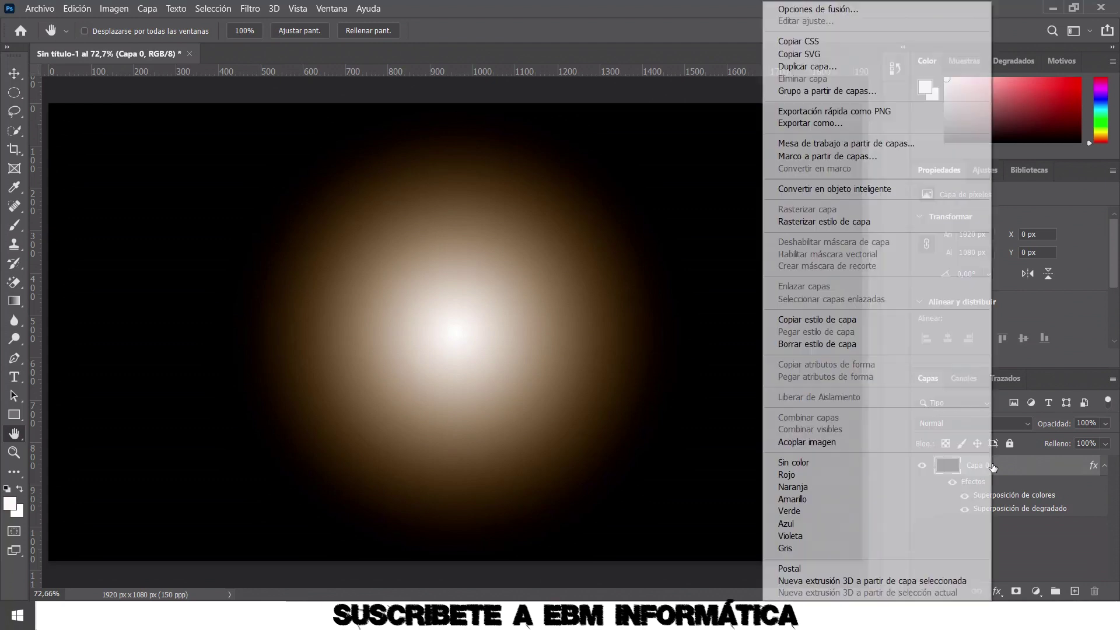
left_click(866, 189)
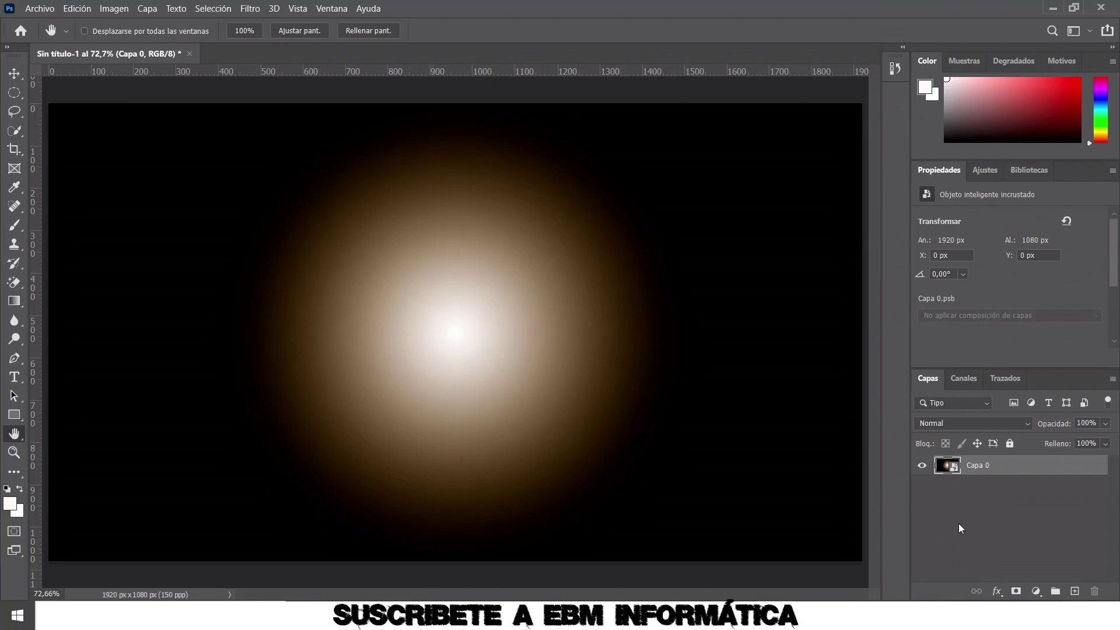
left_click(87, 11)
mouse_move(97, 324)
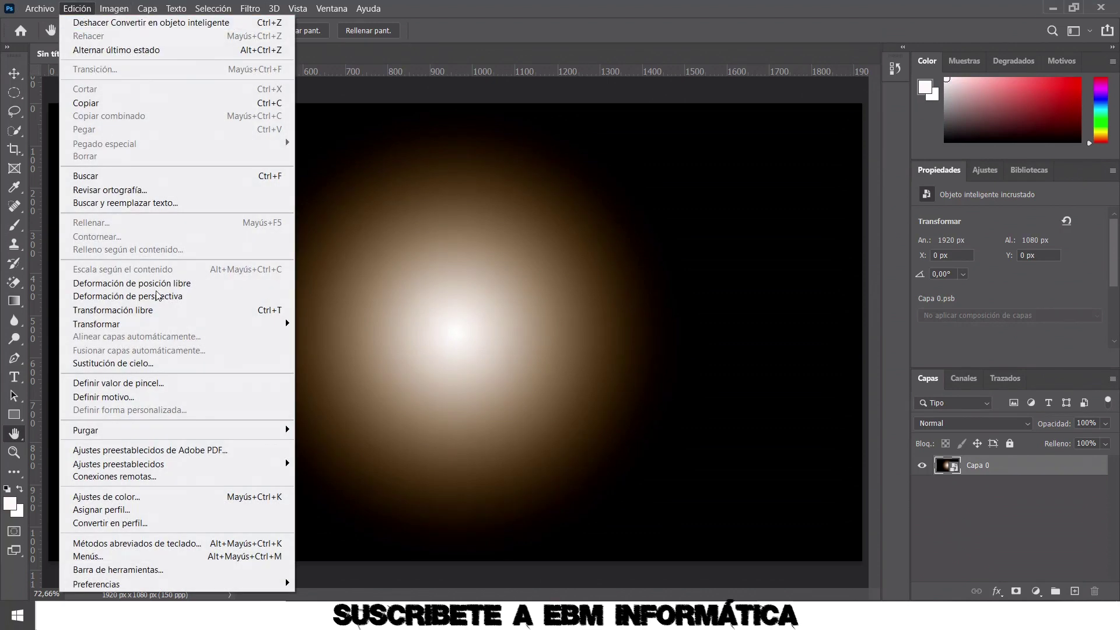
Free-transform the Capa 0 smart object to 195% width, linked, and commit.
left_click(225, 309)
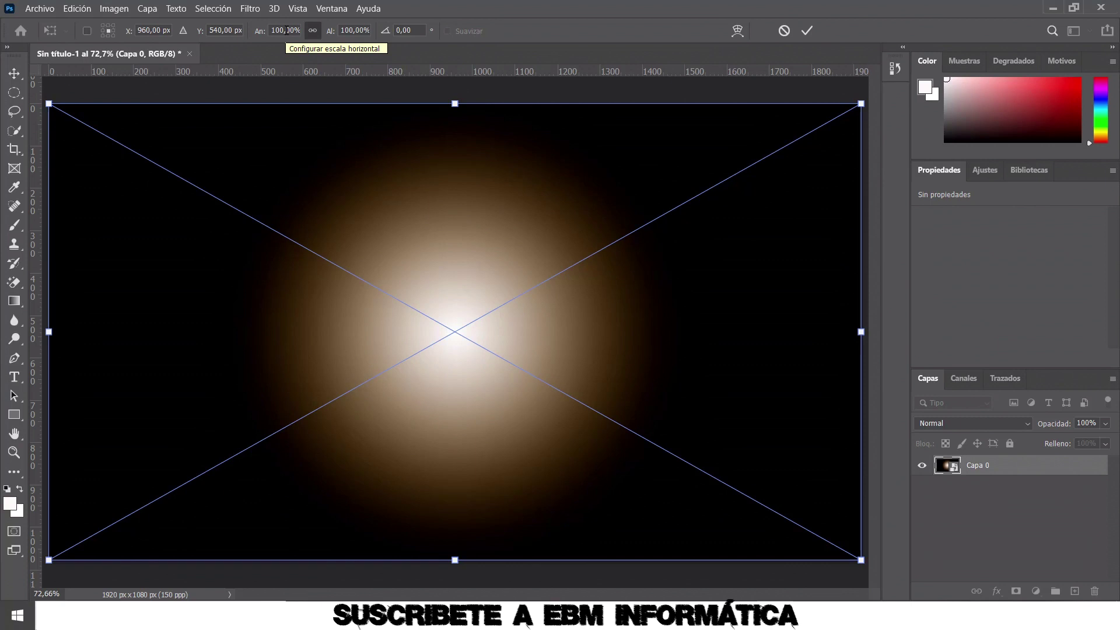
left_click(298, 30)
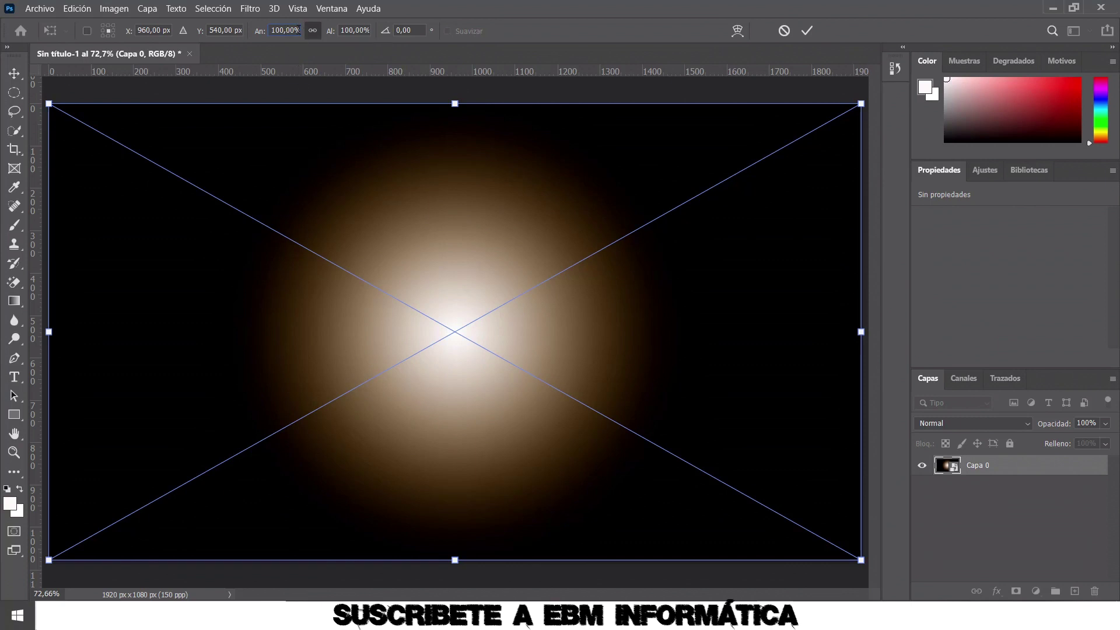
double_click(298, 31)
type("14")
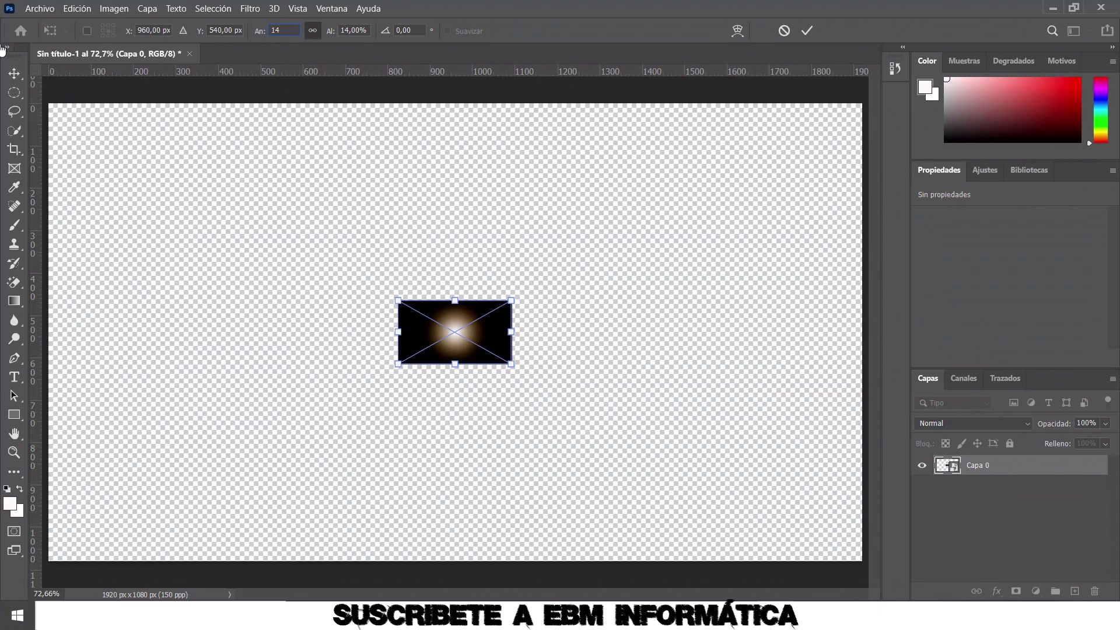
key("BackSpace")
type("9")
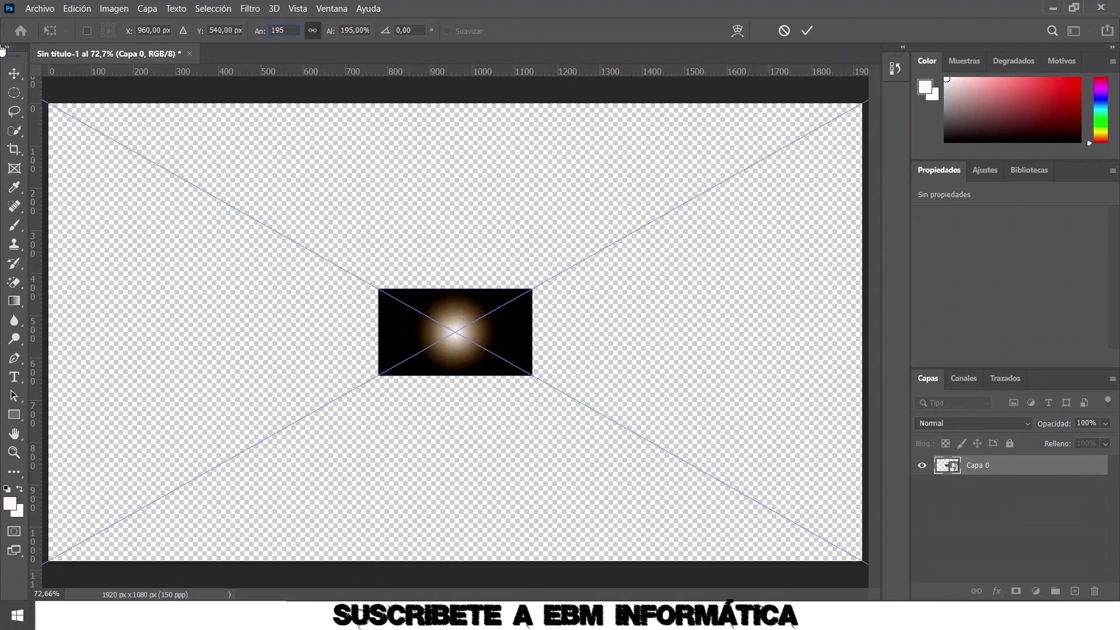
type("5")
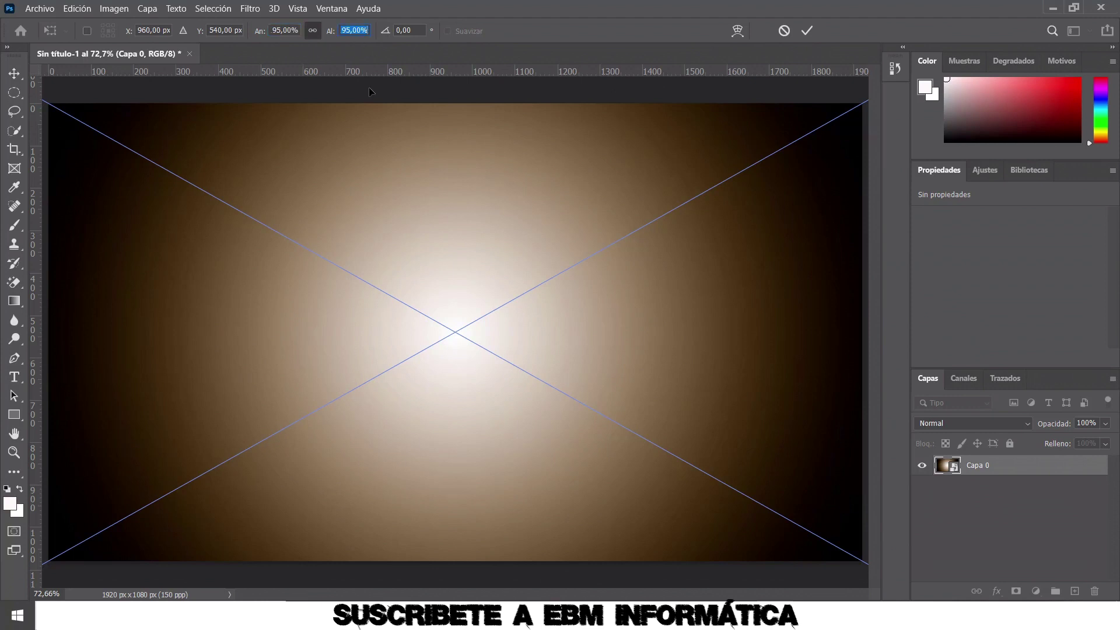
left_click(809, 30)
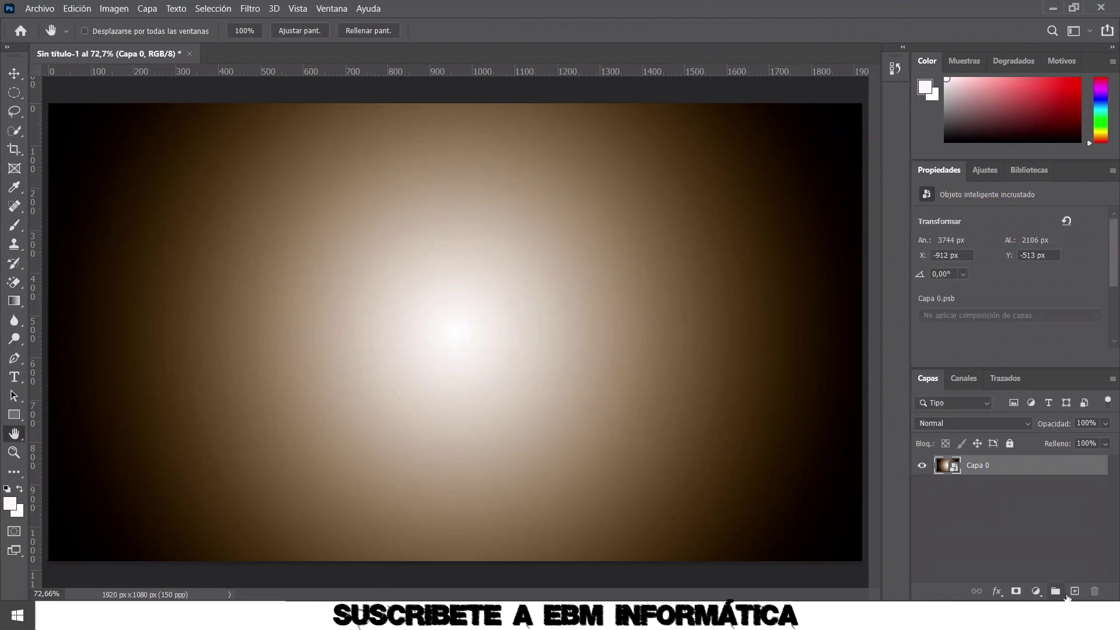
Add empty layer Capa 1 and restore default black and white colours.
left_click(1075, 590)
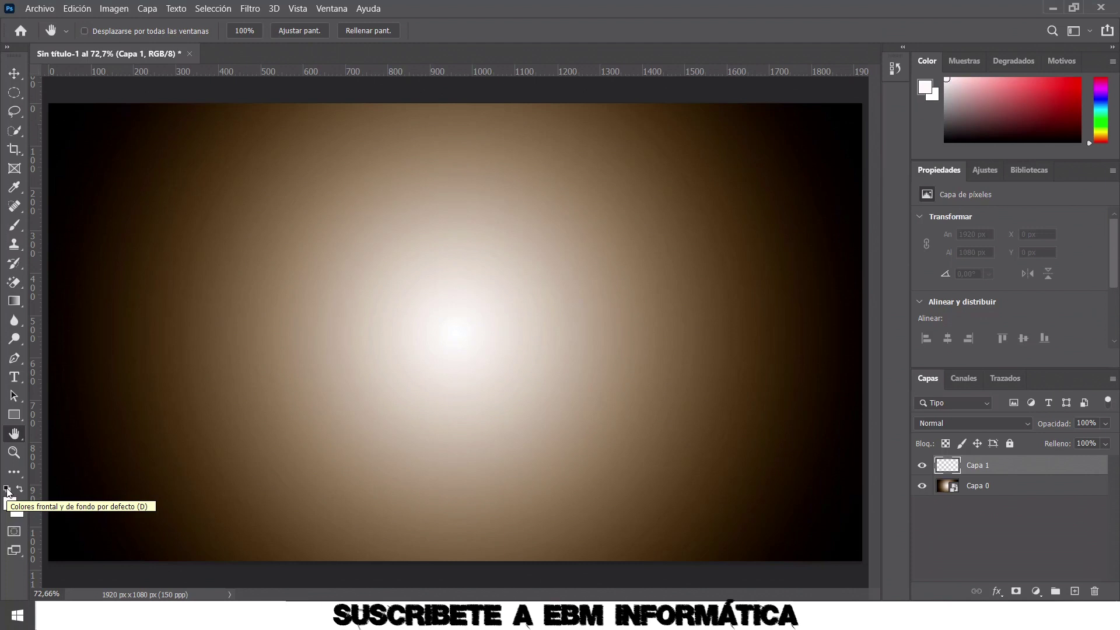
left_click(7, 490)
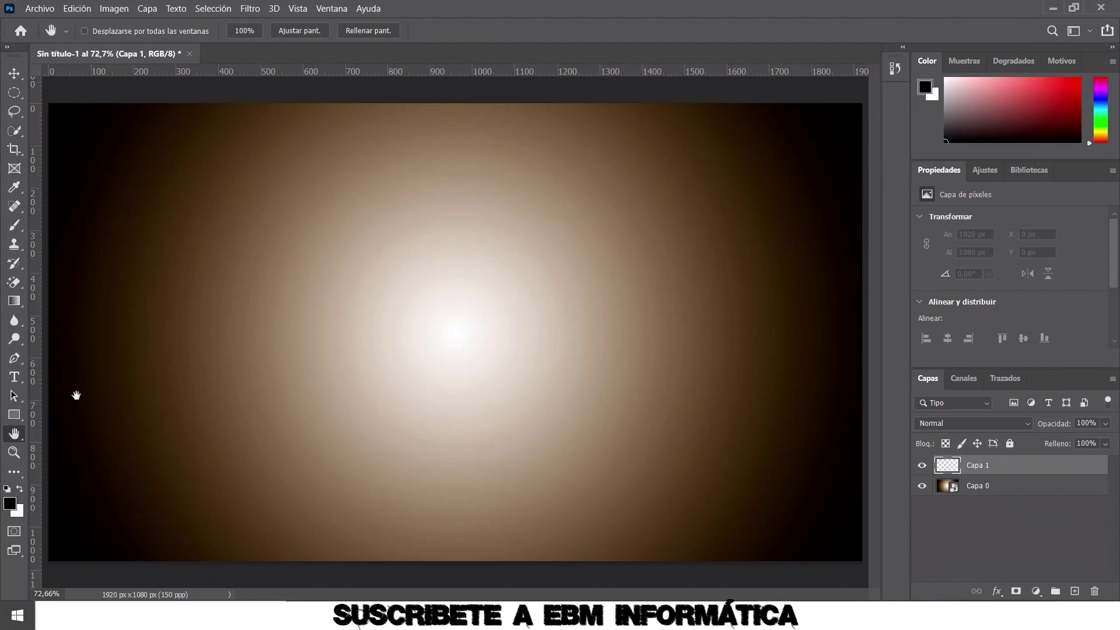
Render Filtro > Interpretar > Nubes clouds across Capa 1.
left_click(250, 8)
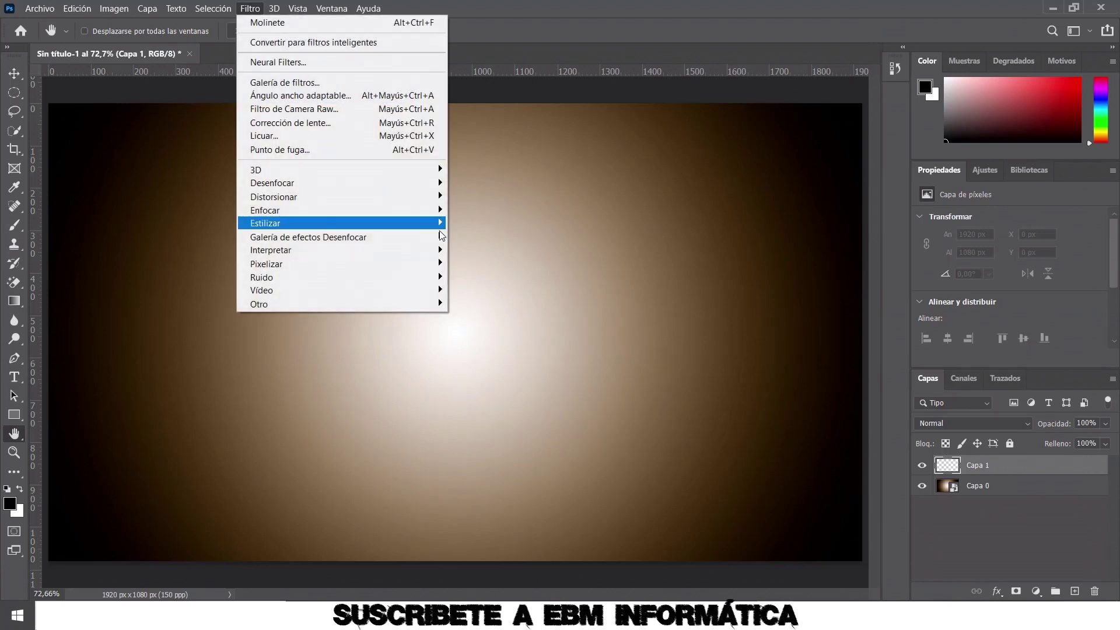
mouse_move(271, 251)
left_click(540, 336)
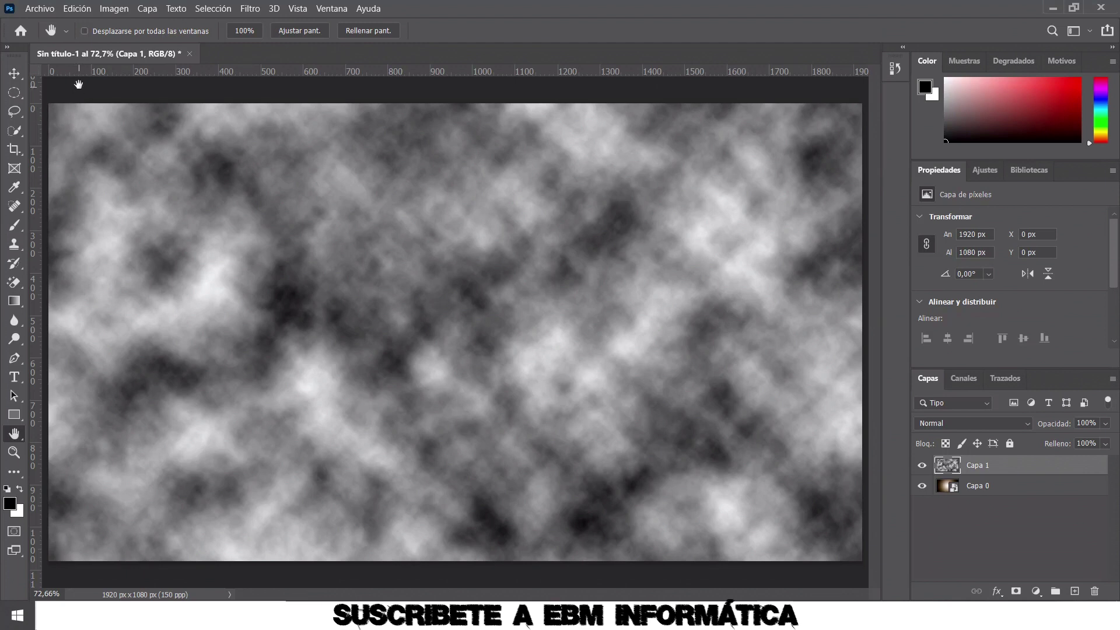
Warp the cloud layer with an Ojo de pez deformation at -100 bend.
left_click(78, 8)
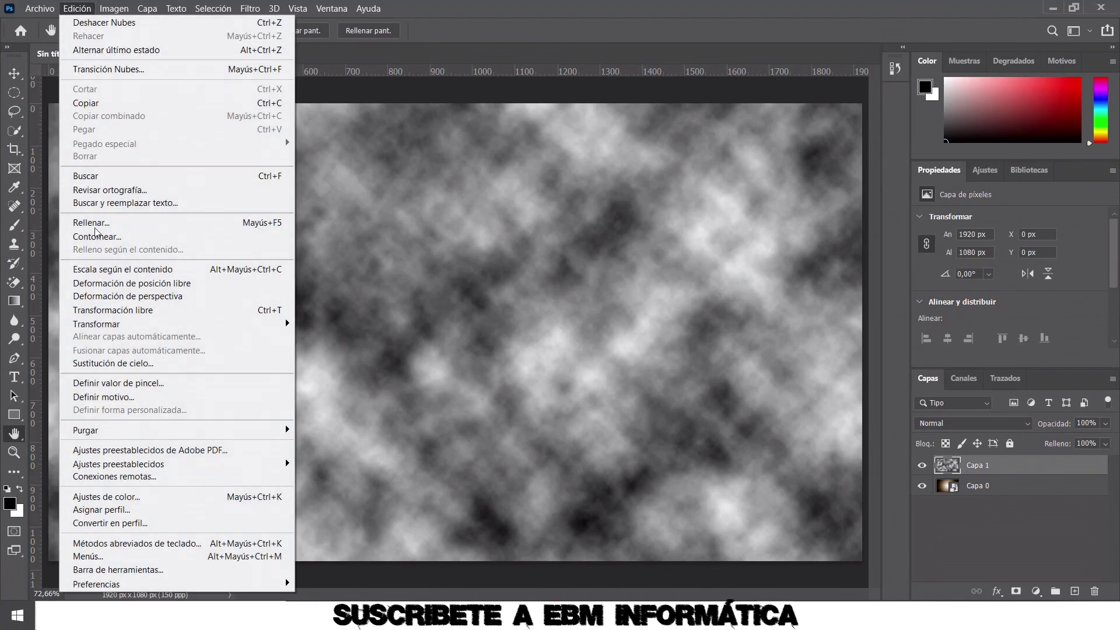
left_click(194, 311)
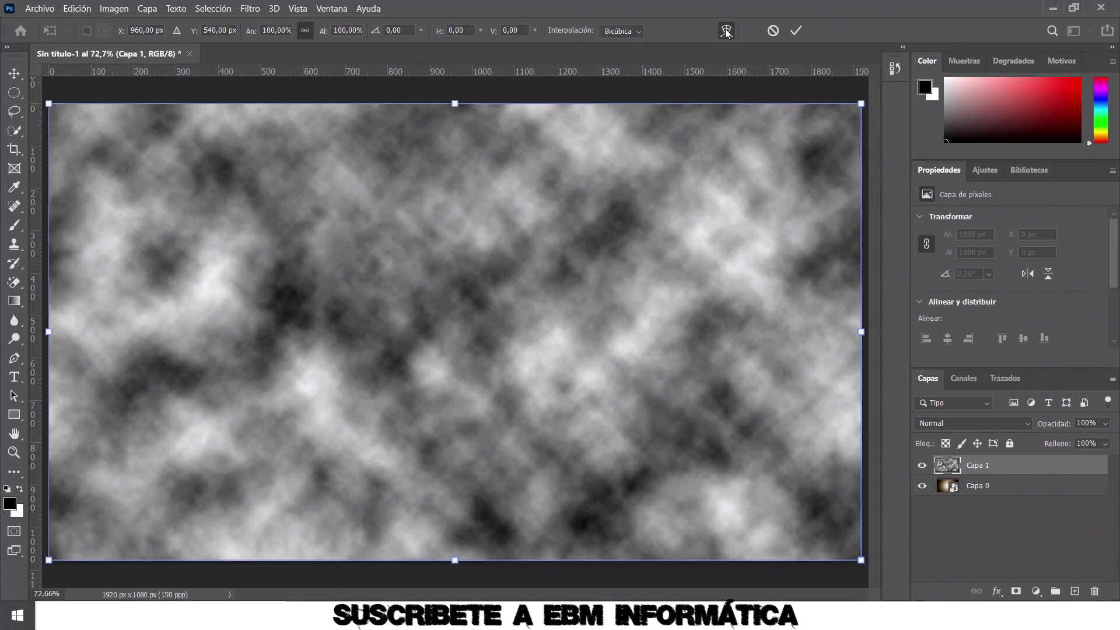
left_click(726, 29)
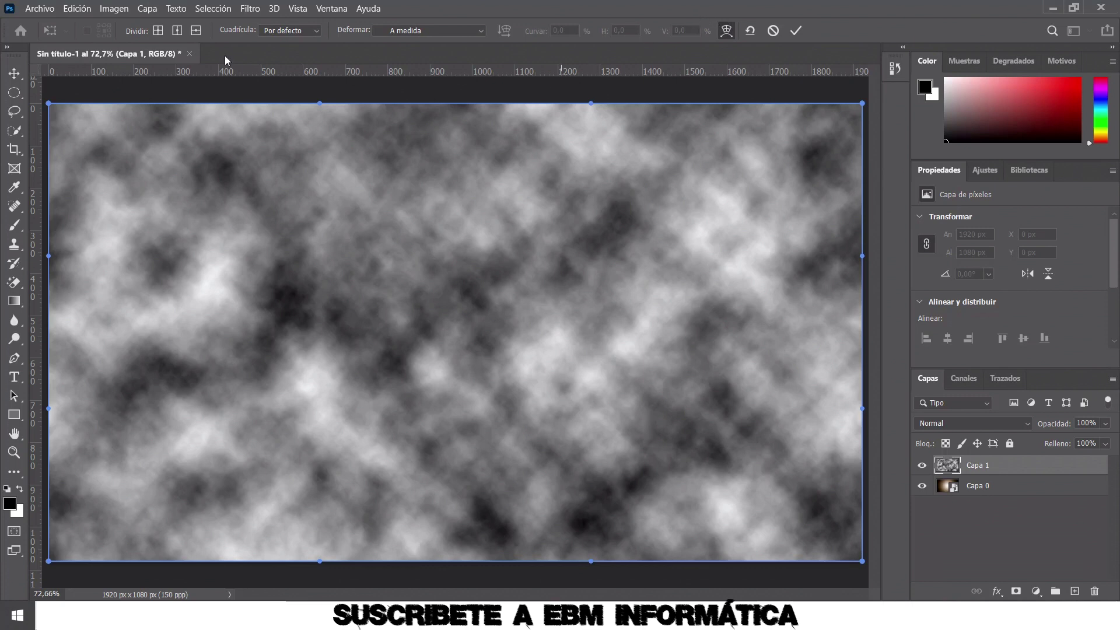
left_click(317, 32)
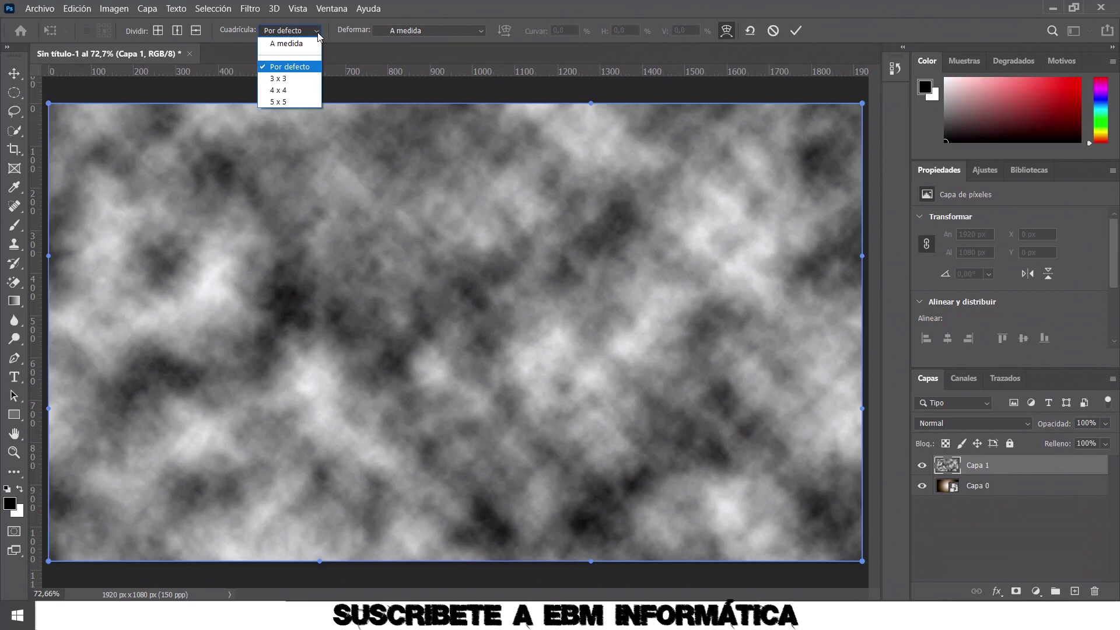
left_click(318, 34)
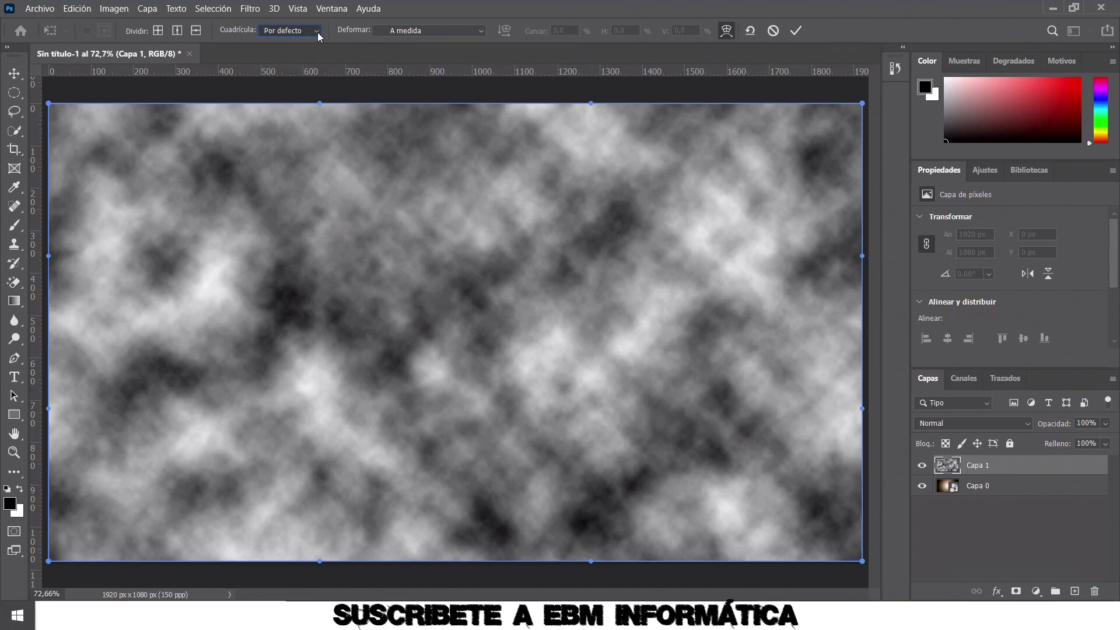
left_click(482, 32)
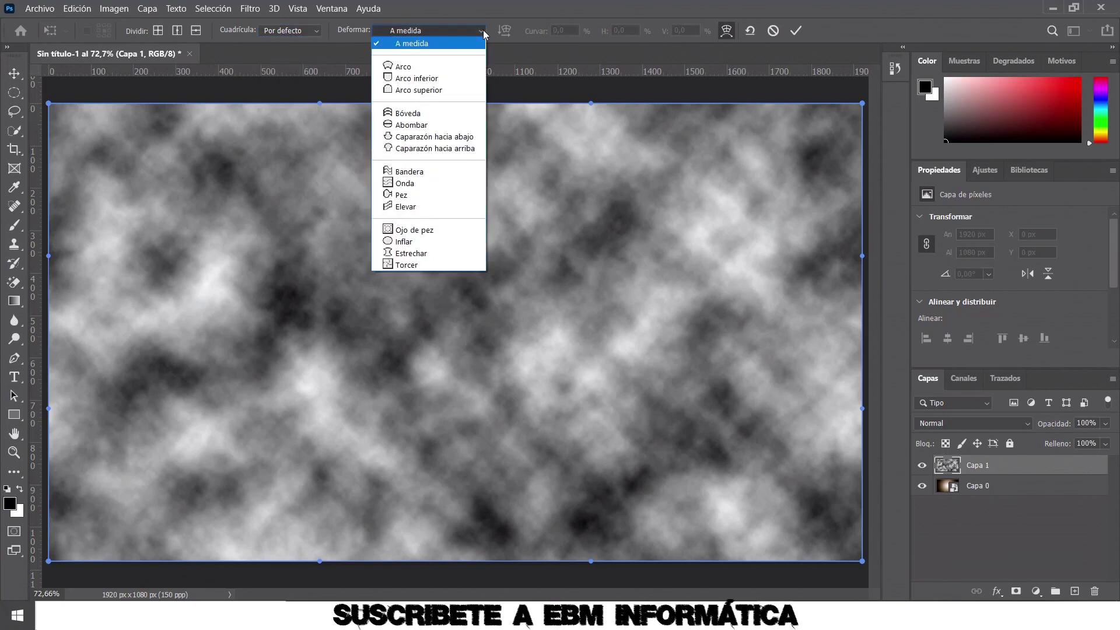
left_click(442, 232)
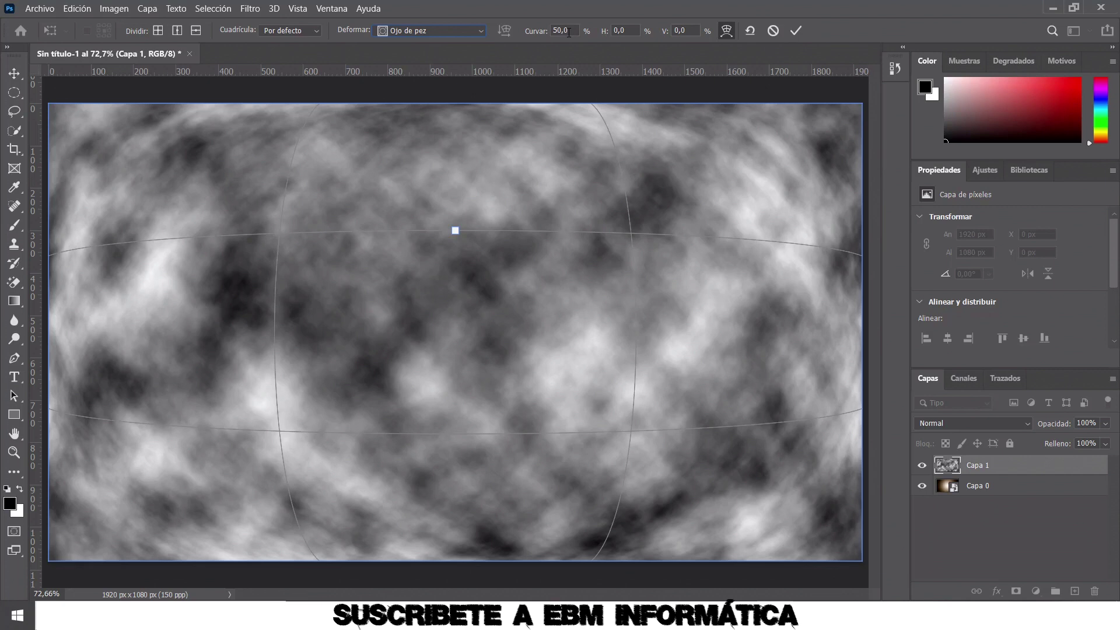
left_click_drag(574, 30, 551, 31)
type("-100")
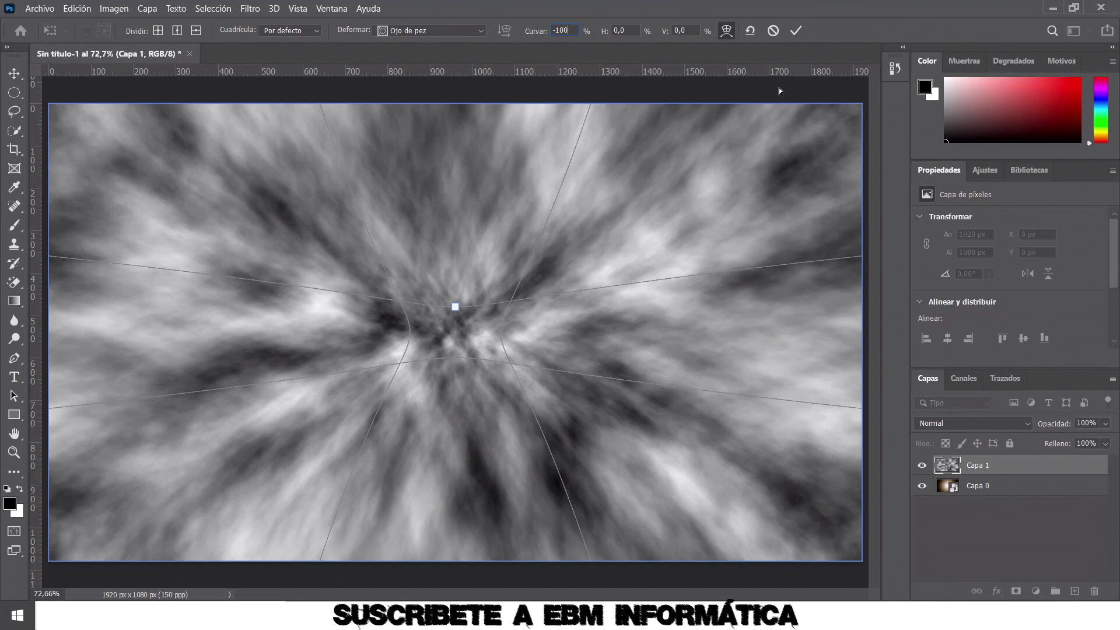
key("Return")
Commit the warp, convert Capa 1 to a smart object, and set blending to Superponer.
left_click(792, 31)
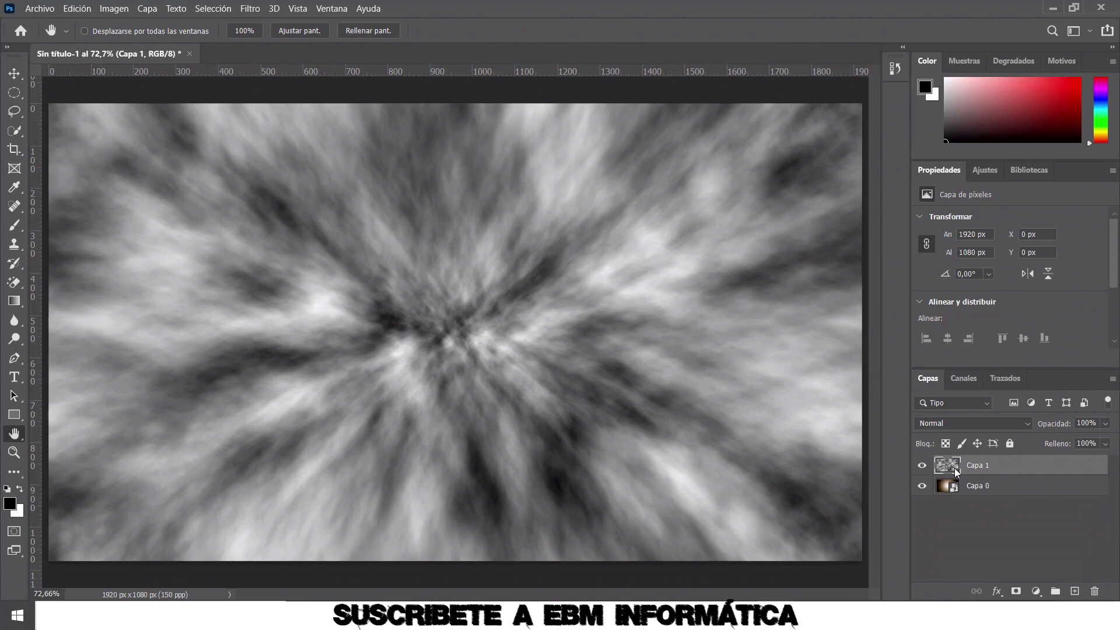
right_click(1021, 467)
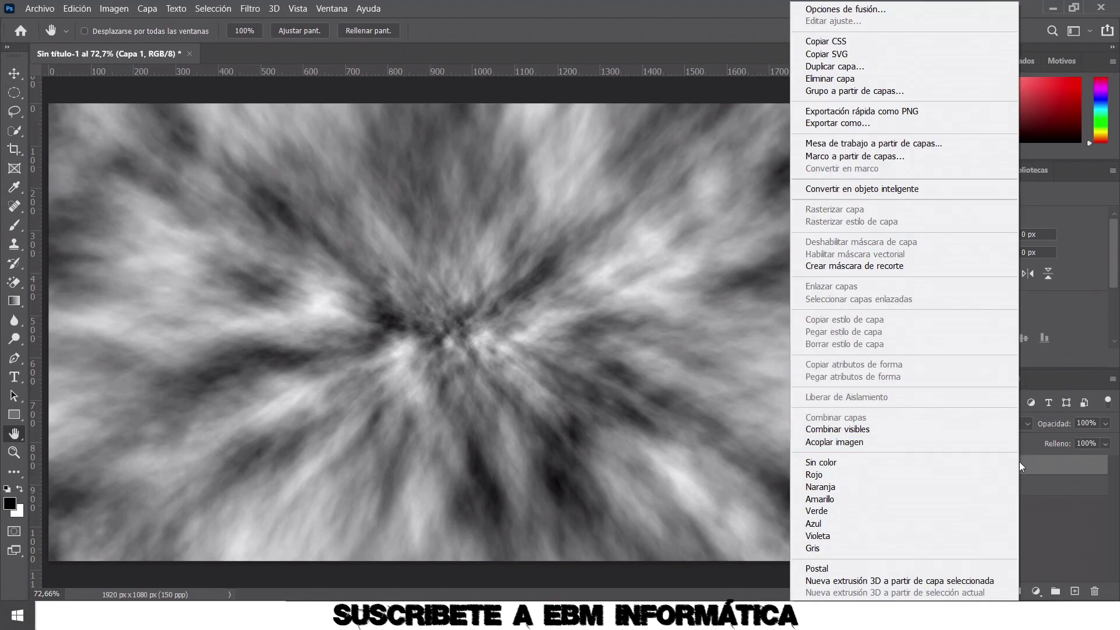
left_click(898, 188)
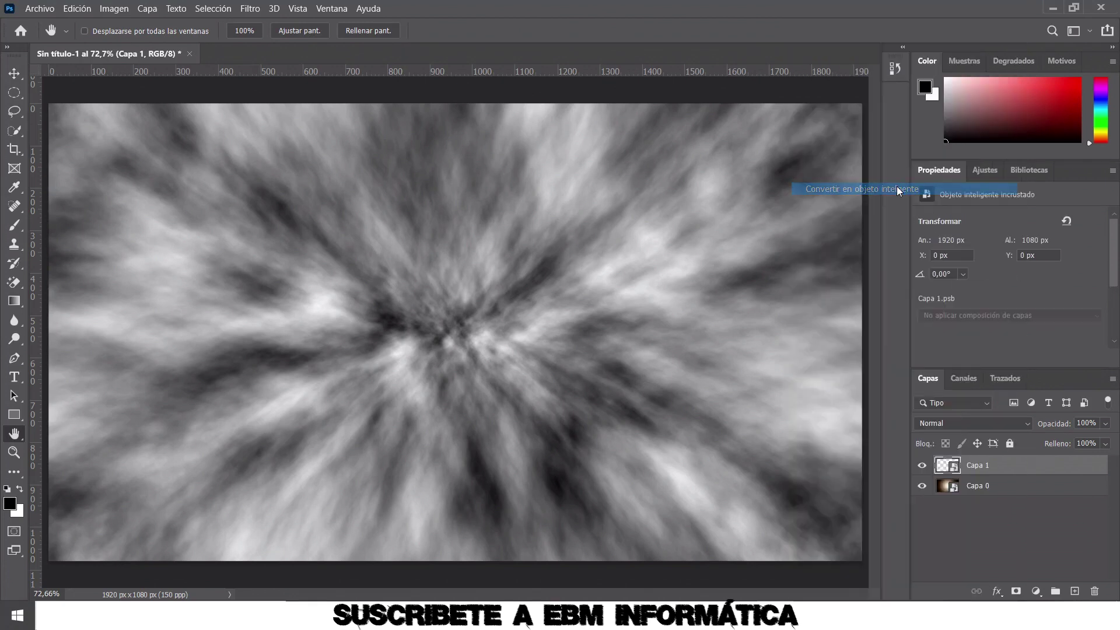
left_click(1030, 423)
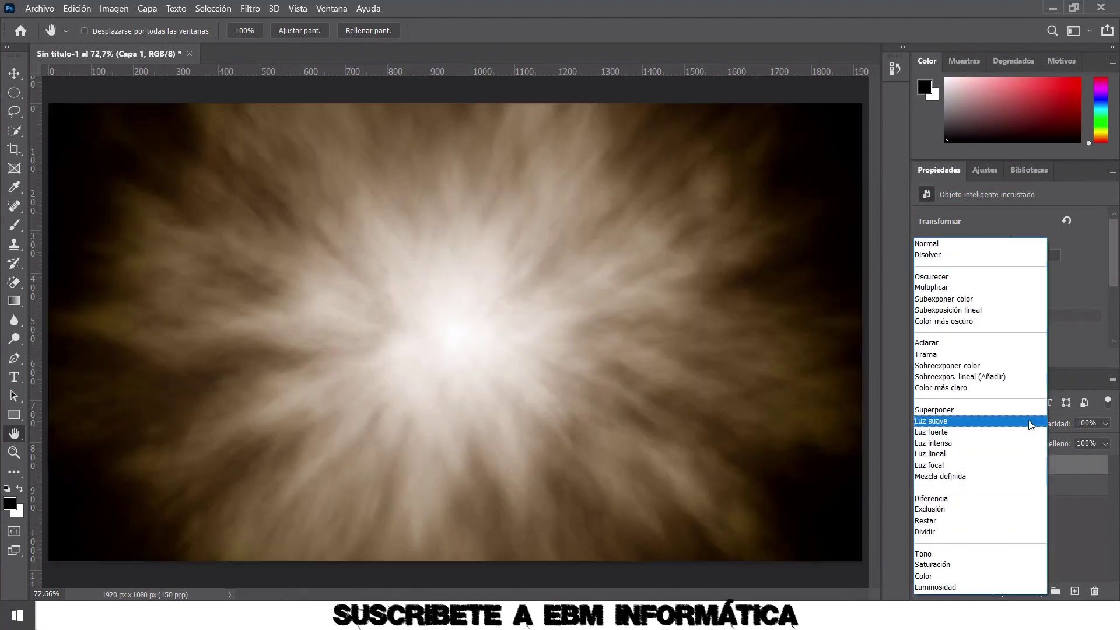
left_click(948, 408)
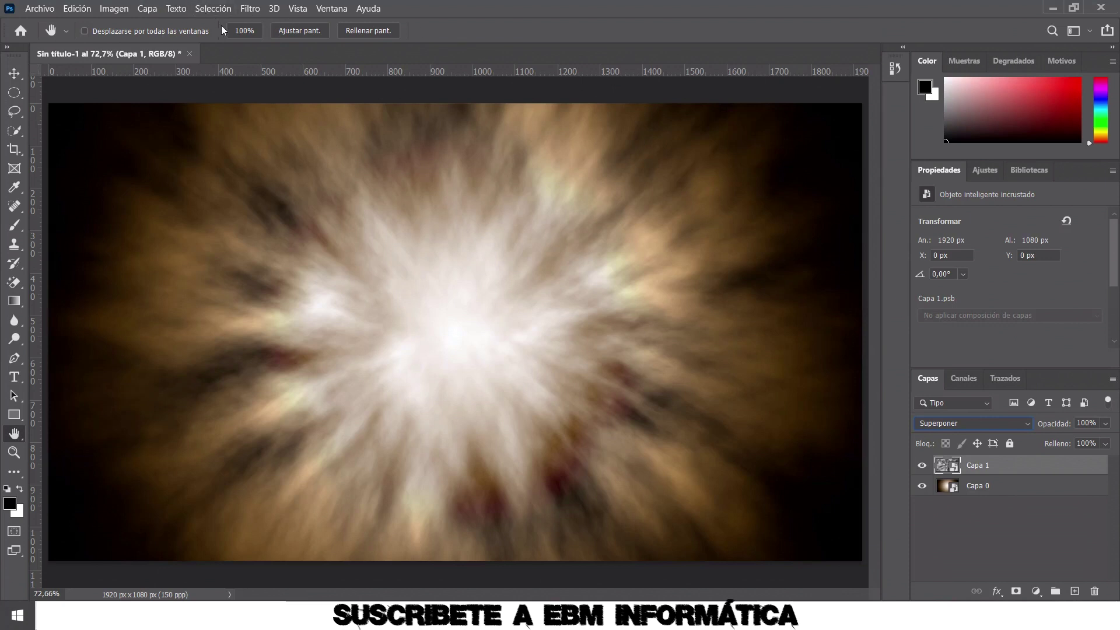
Apply the Filtro > Distorsionar > Molinete twirl at a 45° angle to Capa 1.
left_click(249, 10)
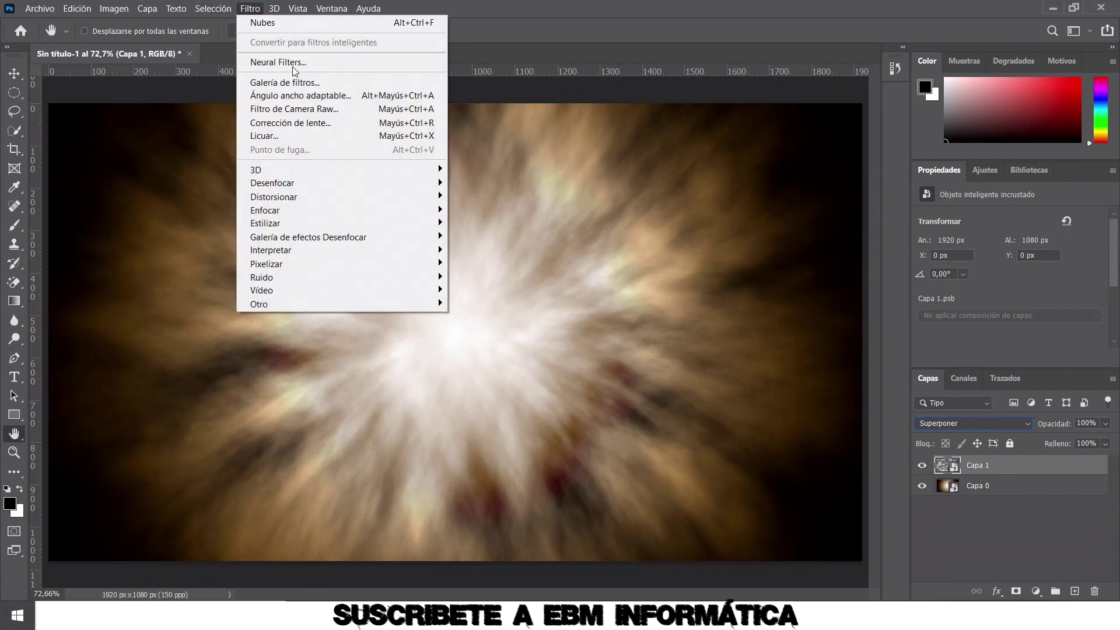
mouse_move(341, 197)
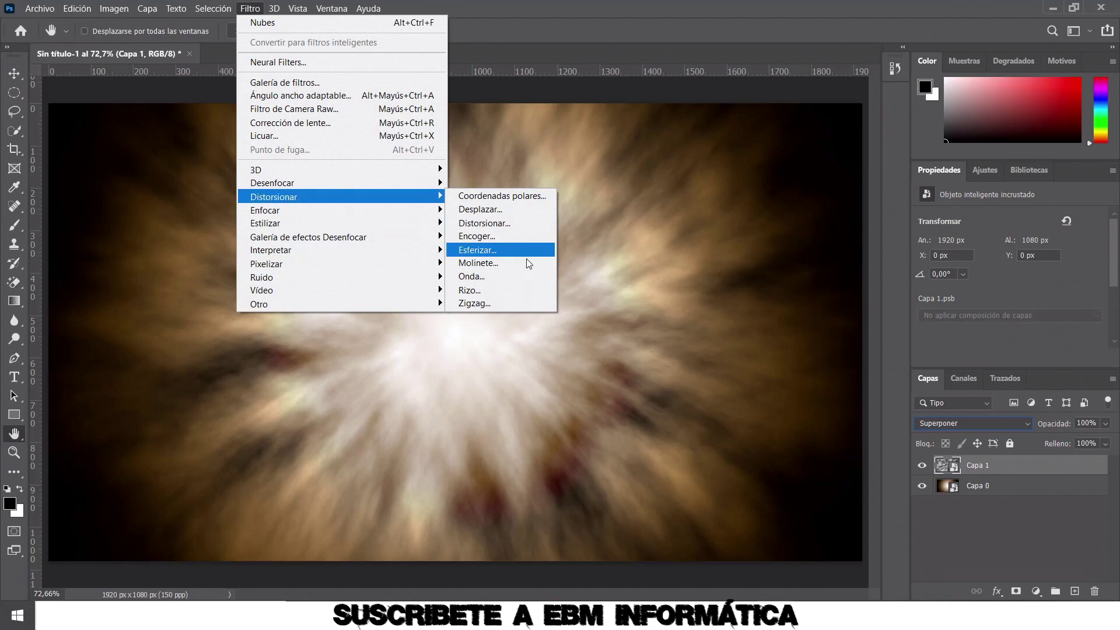
left_click(528, 262)
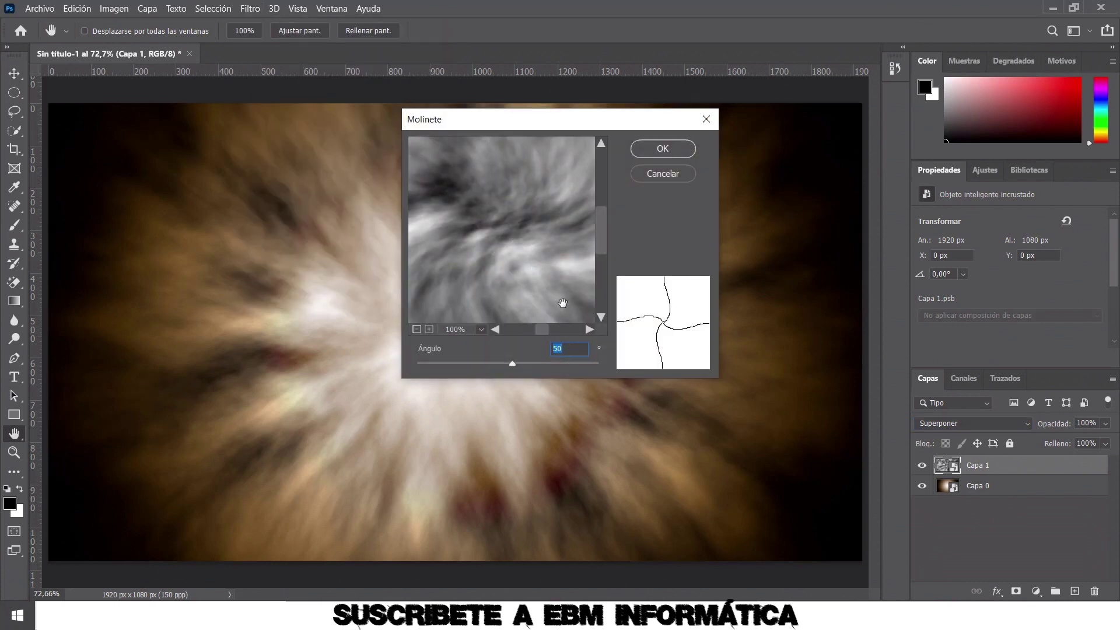
type("45")
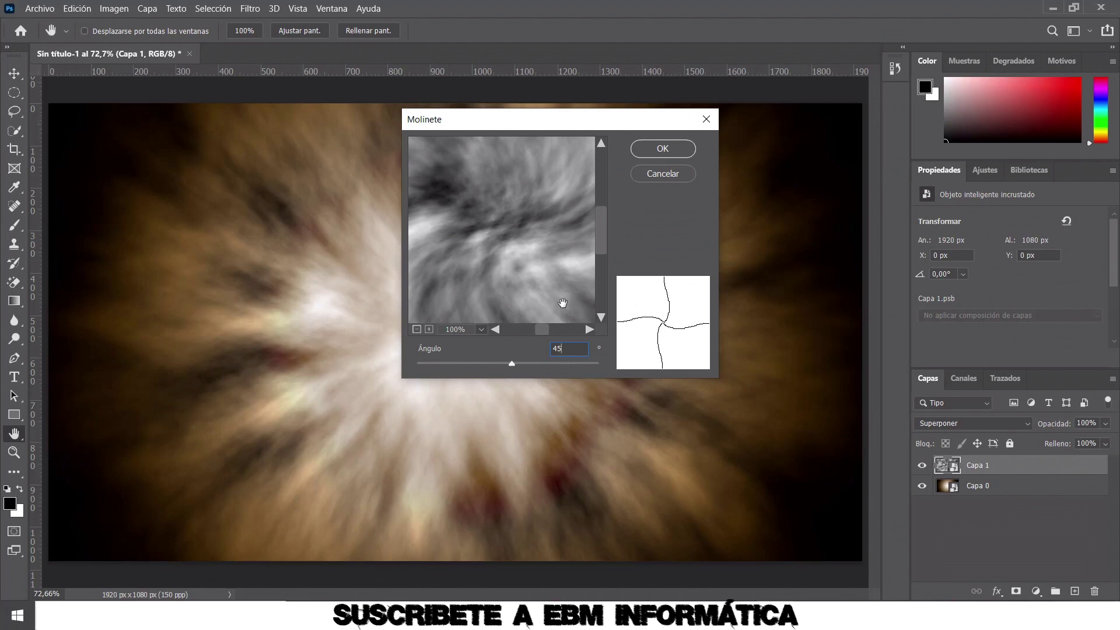
left_click(662, 148)
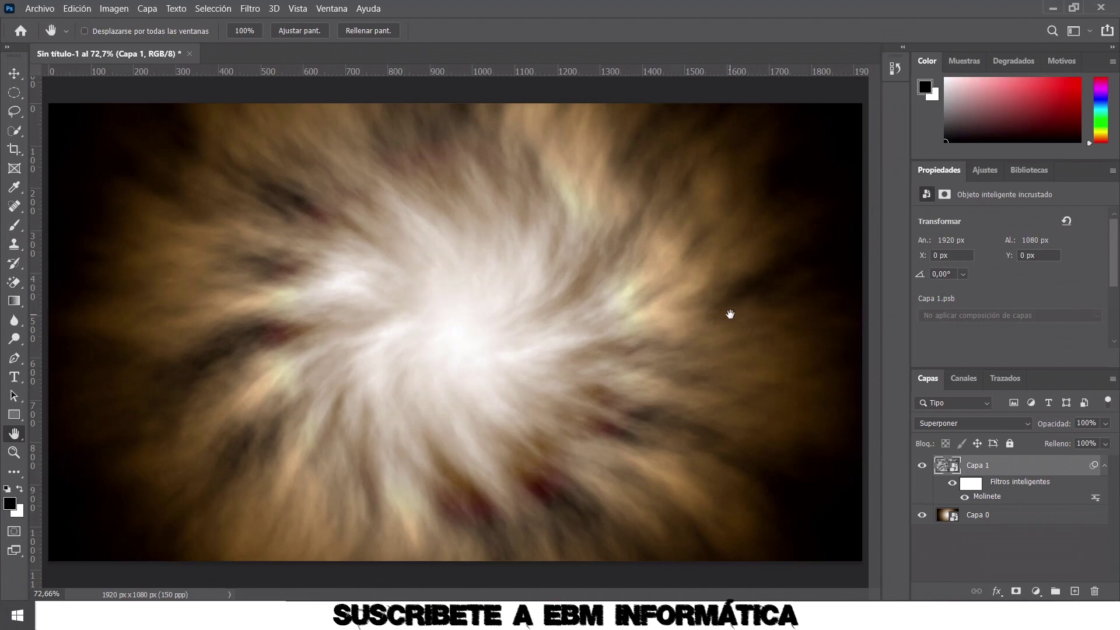
Duplicate Capa 1 as Capa 1 copia and scale the copy up to 200%.
key("ctrl+j")
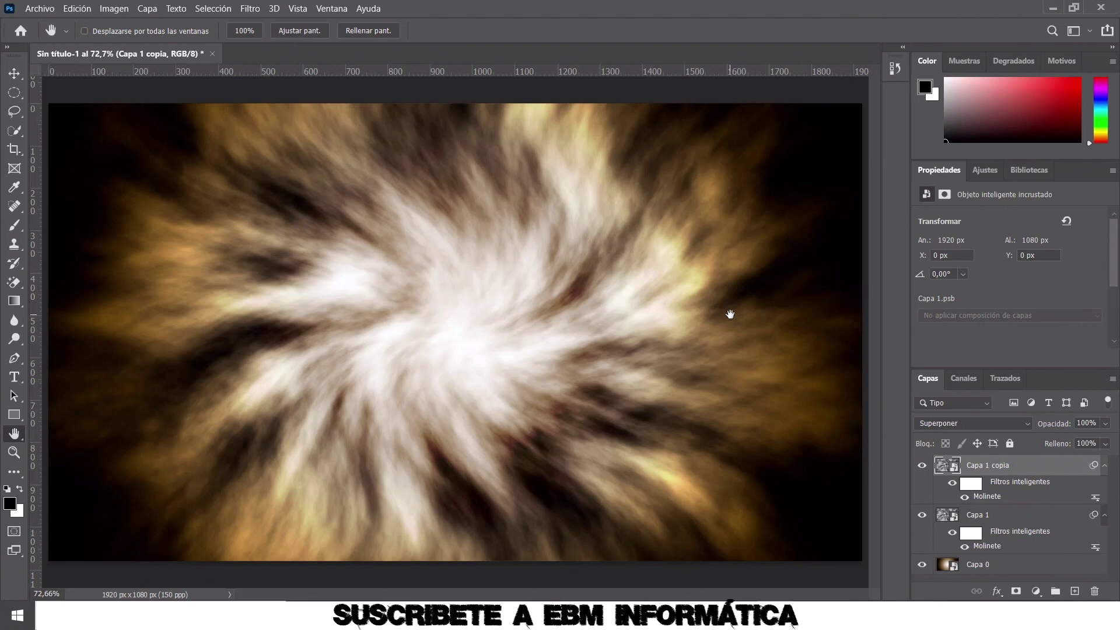
key("ctrl+t")
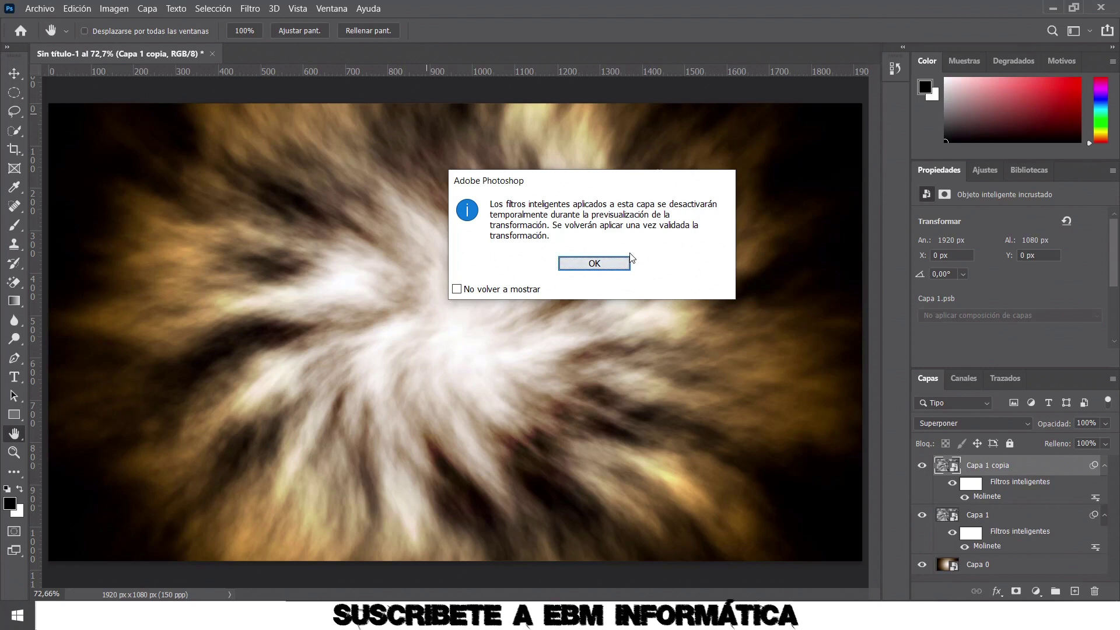
left_click(598, 265)
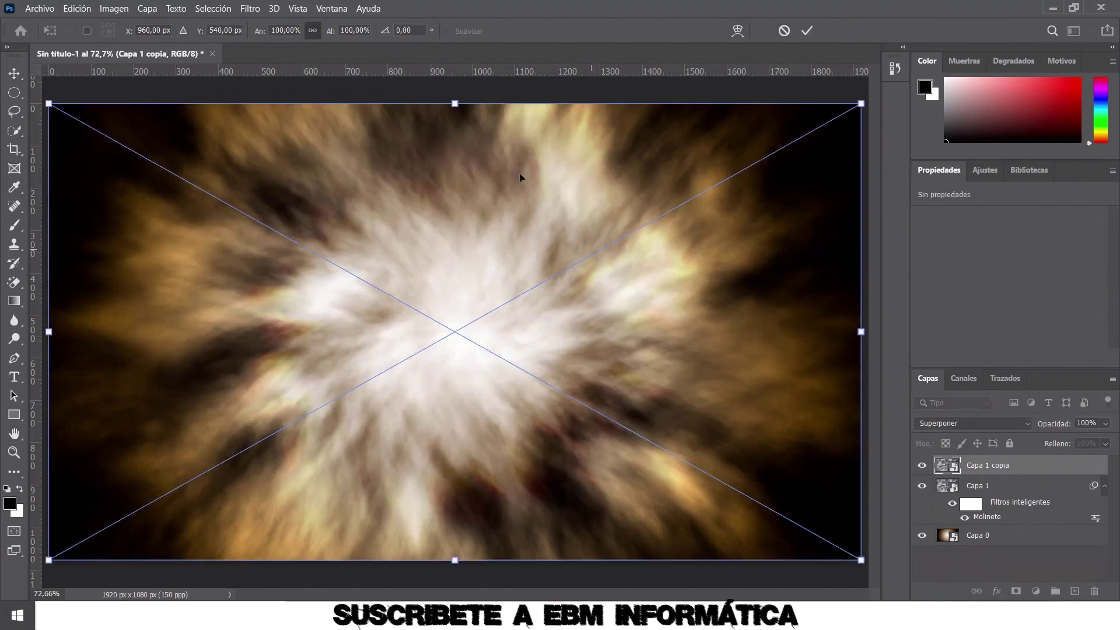
double_click(278, 31)
type("200")
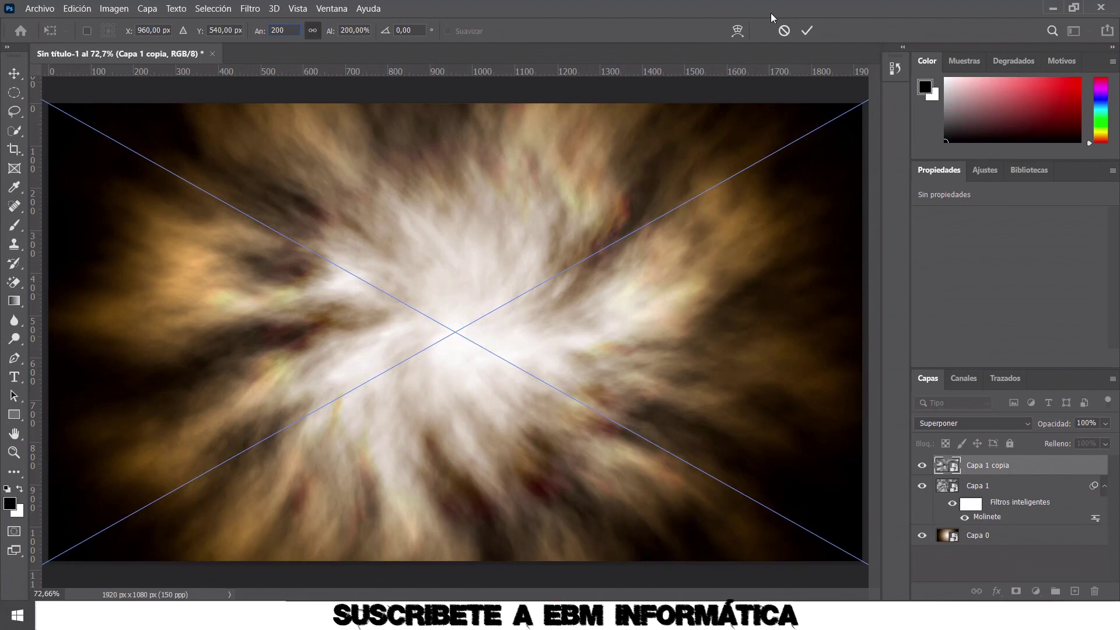
left_click(808, 31)
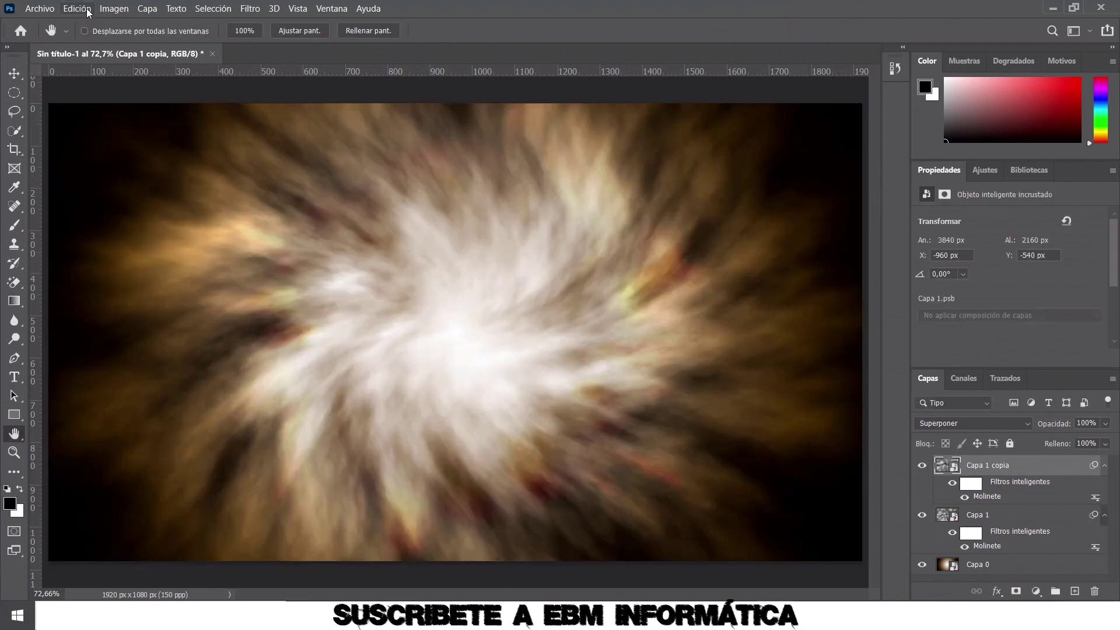
Rotate Capa 1 copia 180°, hide its Molinete filter, and collapse both smart-filter lists.
left_click(76, 9)
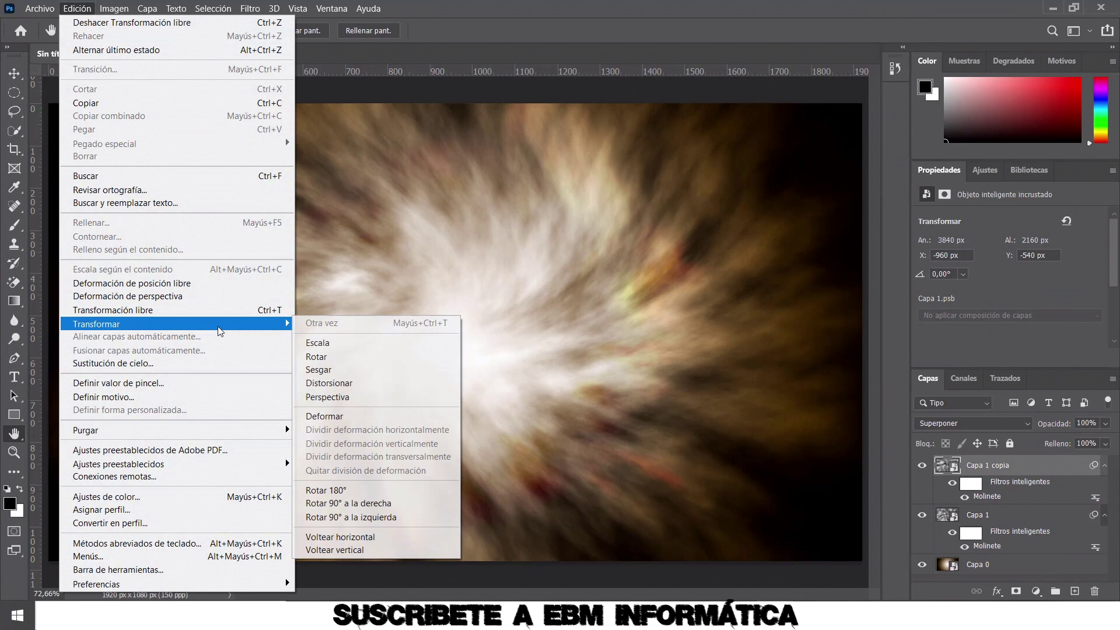
left_click(396, 491)
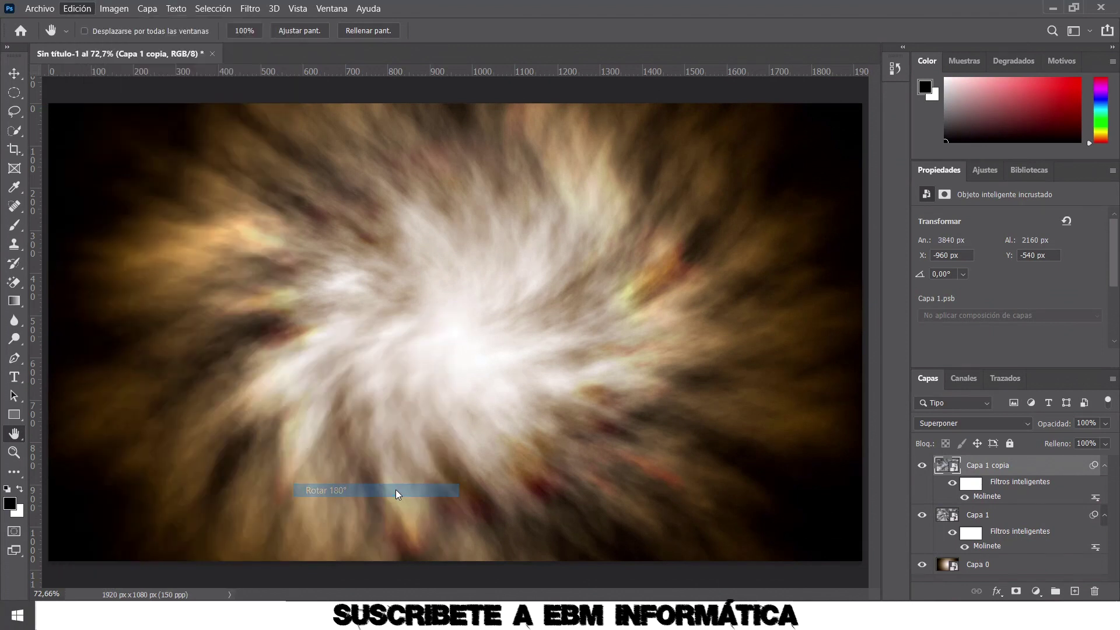
left_click(965, 497)
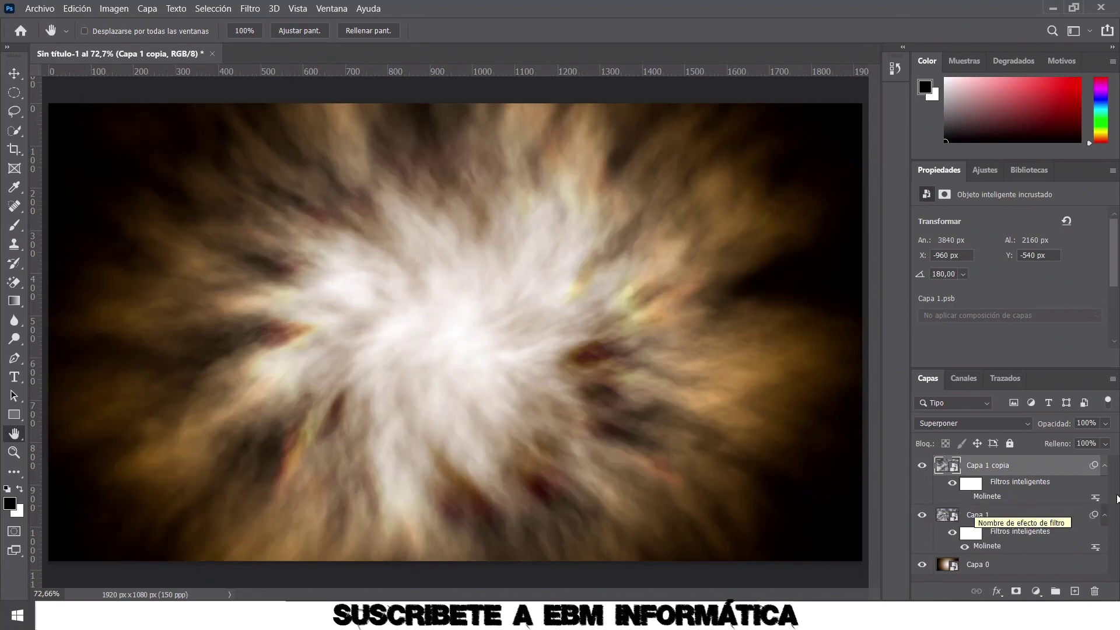
left_click(1105, 467)
left_click(1105, 486)
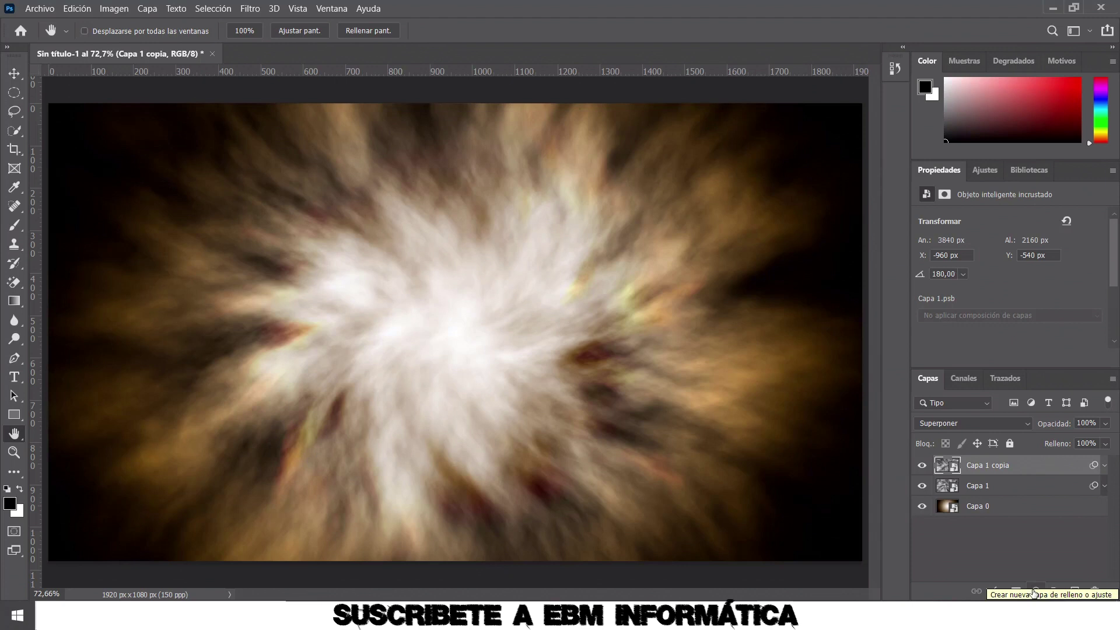
Add a Solid Color fill layer and enter B65A00 as its hex colour.
left_click(1034, 591)
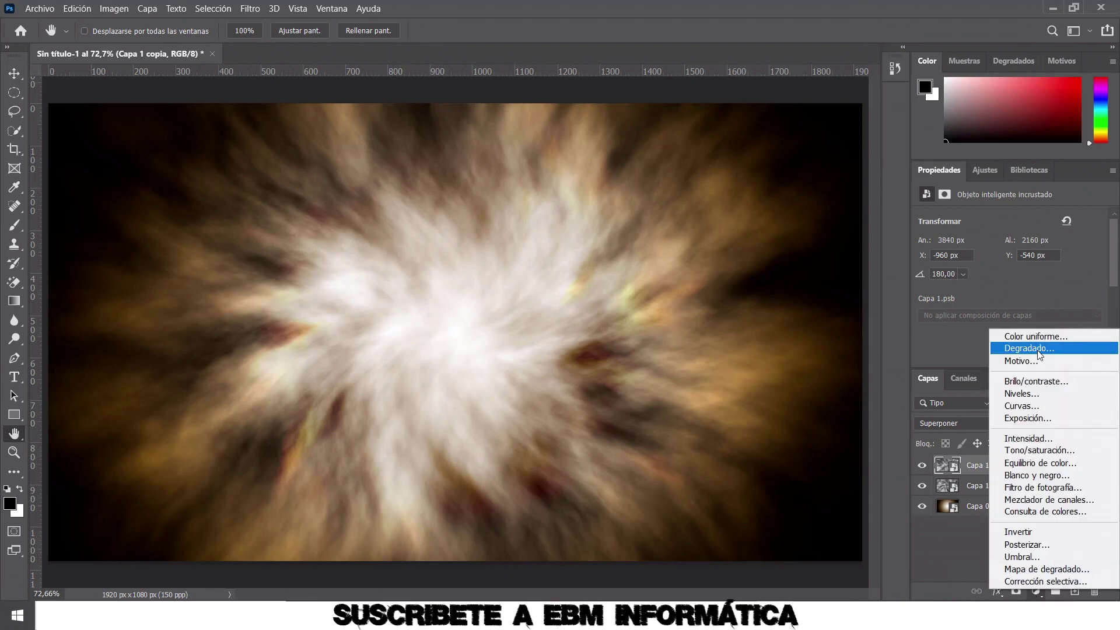
left_click(1035, 337)
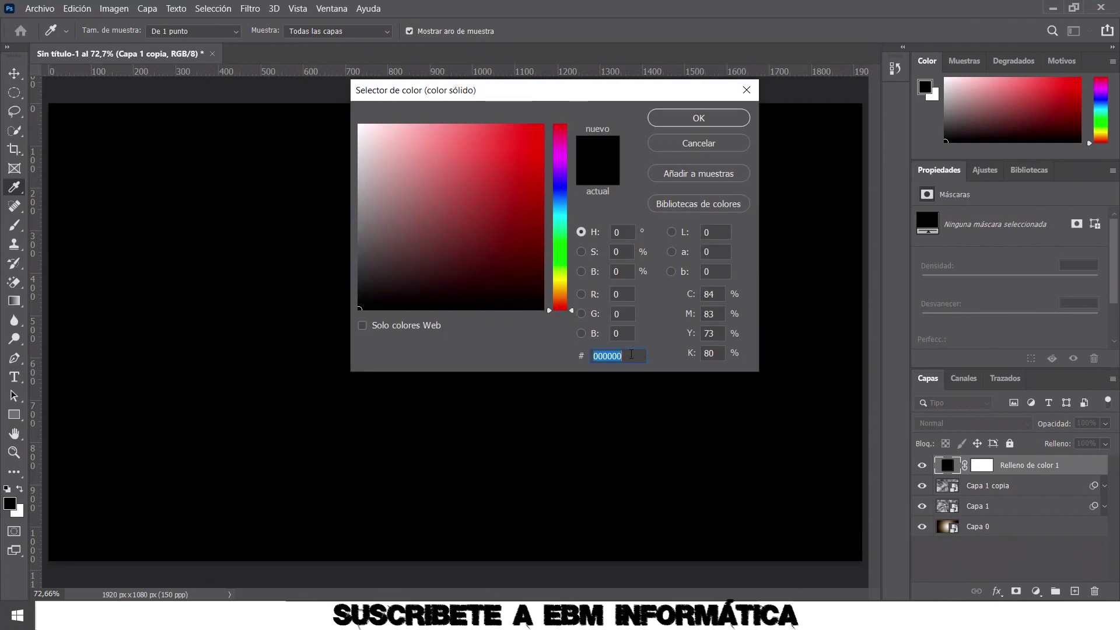
type("B5")
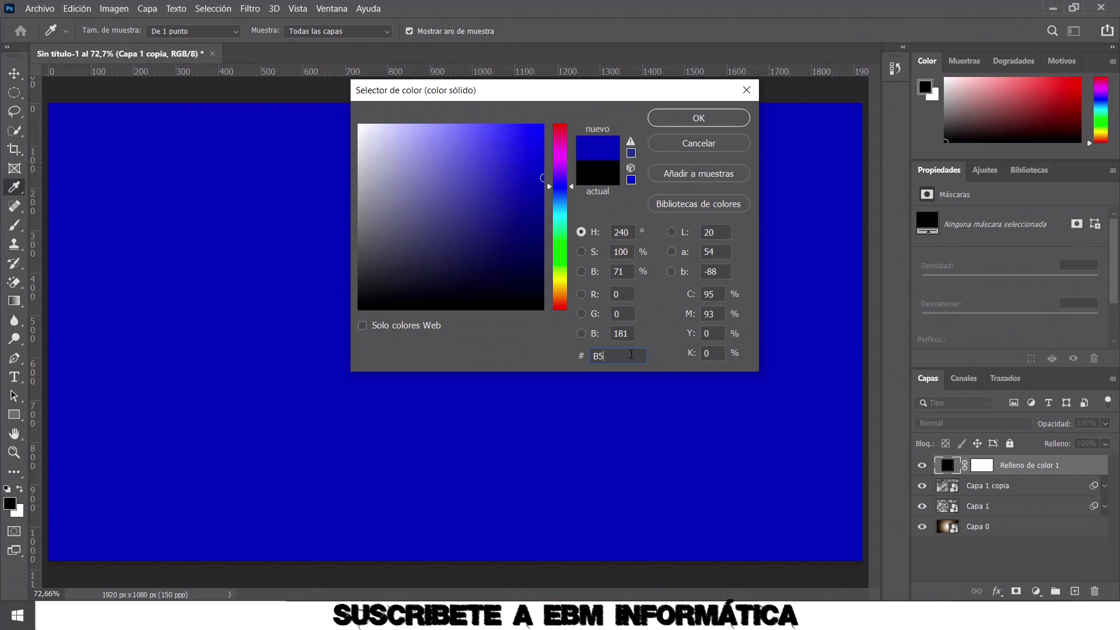
key("BackSpace")
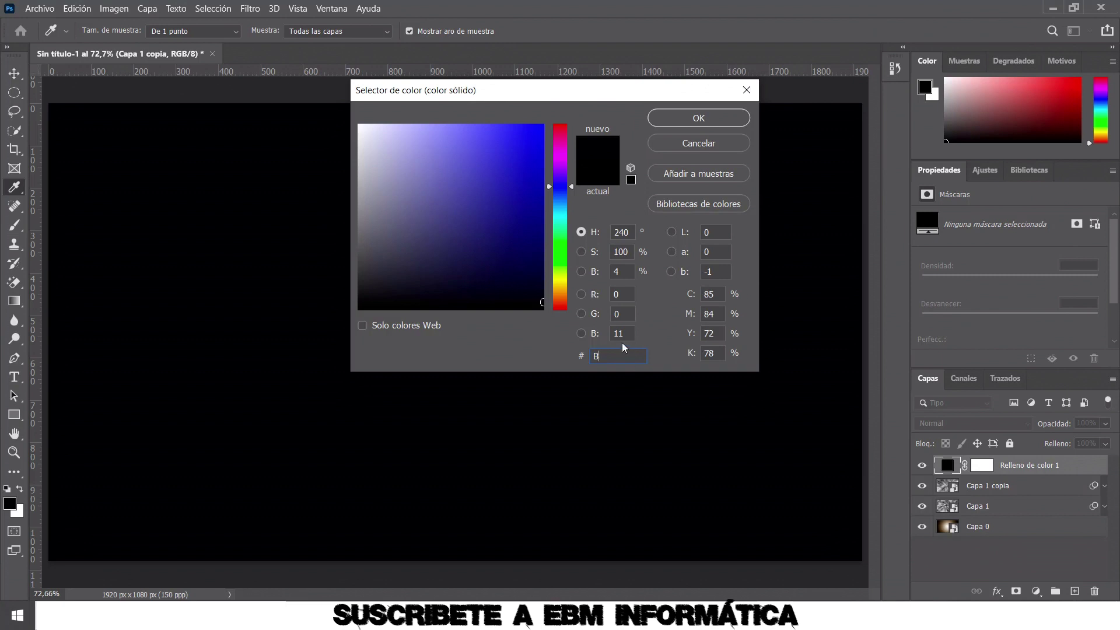
key("BackSpace")
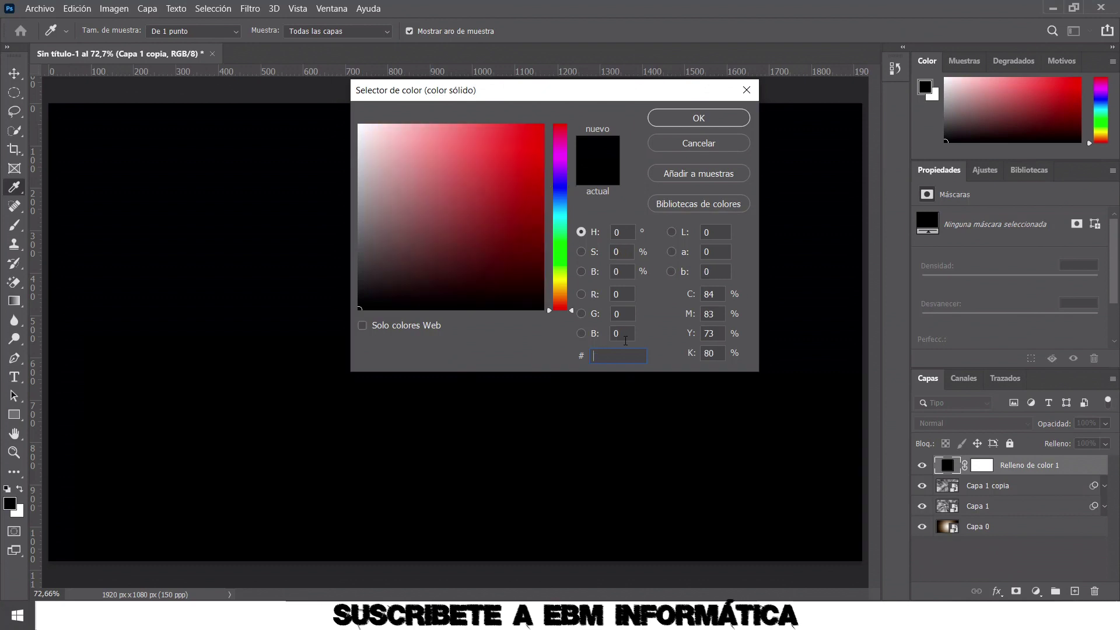
type("B6")
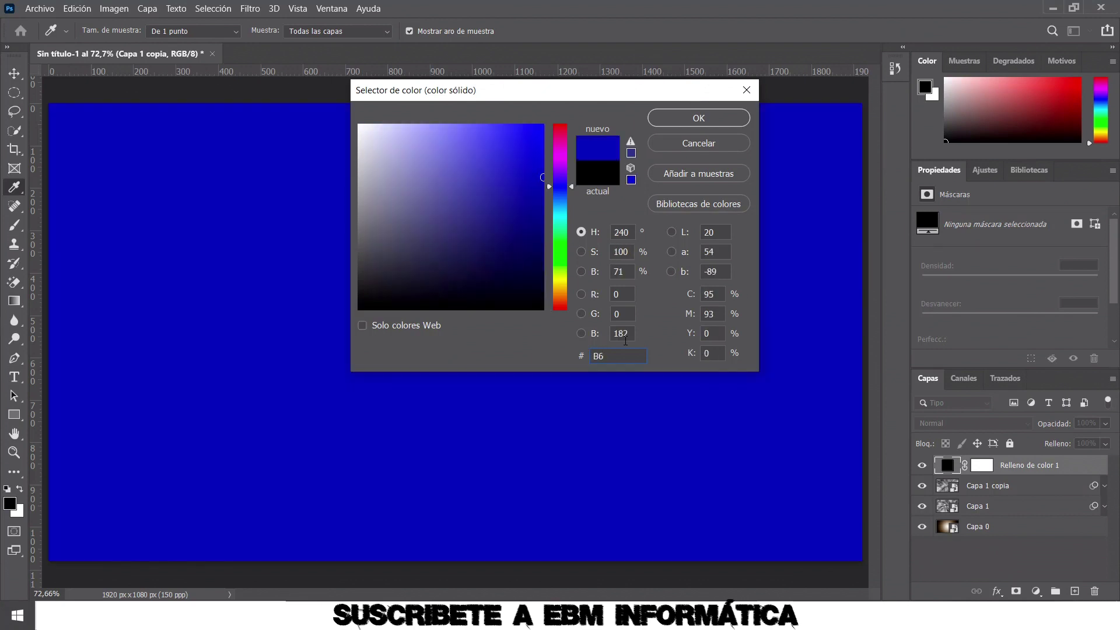
type("5")
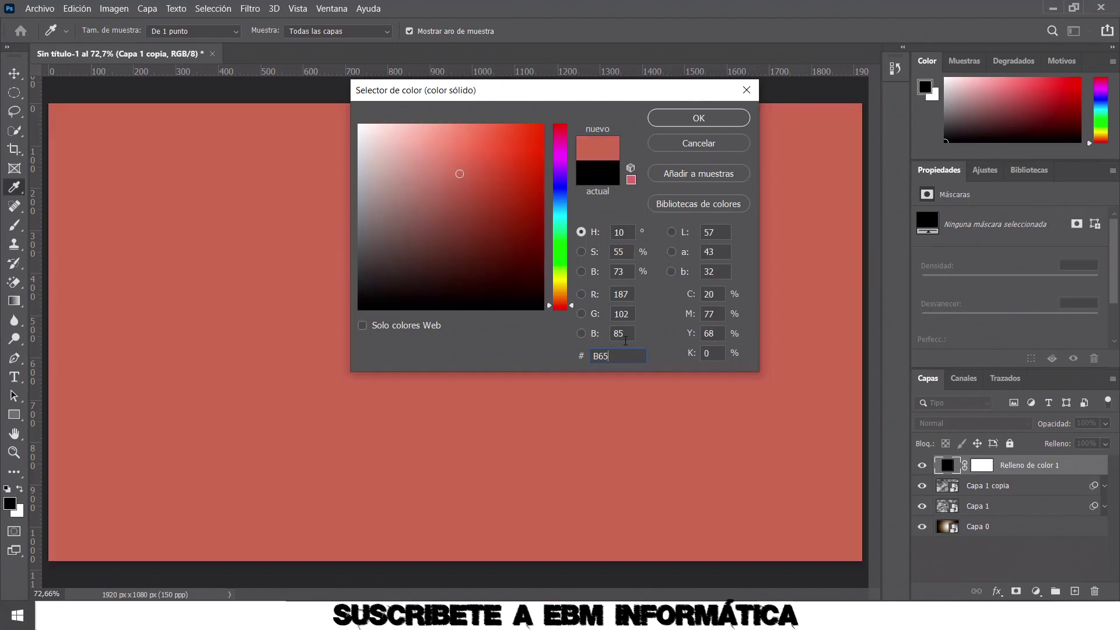
type("A00")
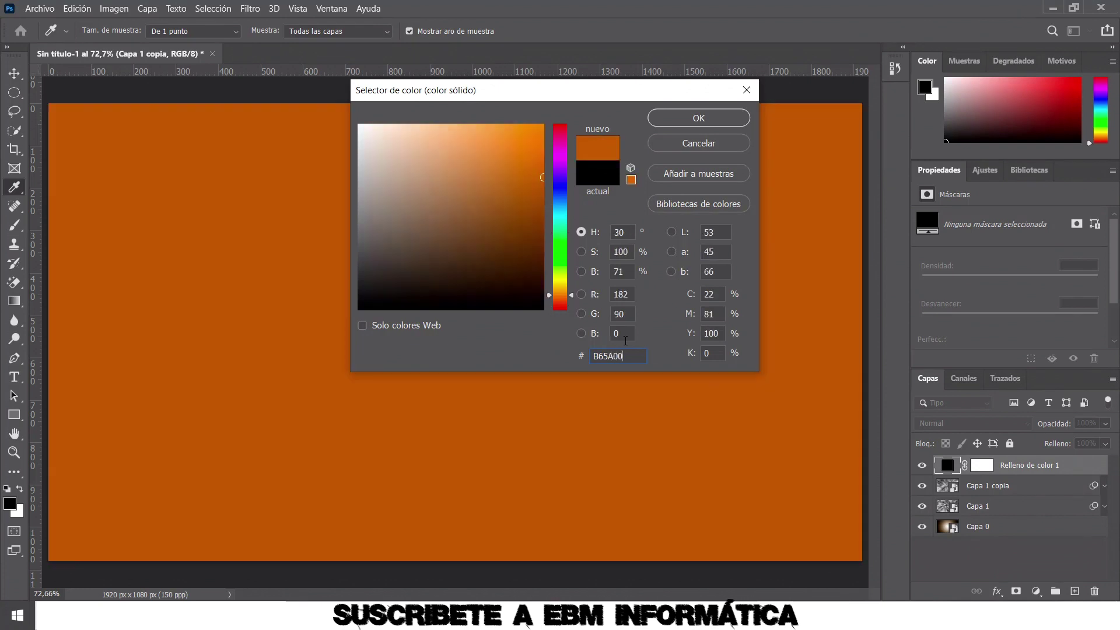
Confirm the orange fill, set its blend to Superponer, and clip it to Capa 1 copia.
left_click(719, 121)
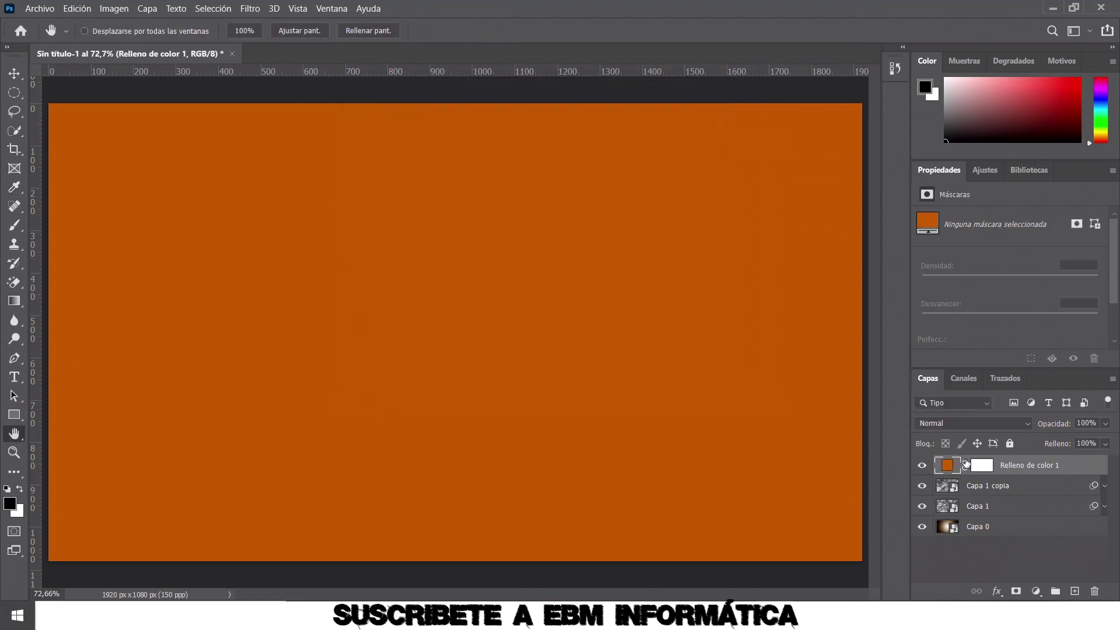
left_click(1030, 426)
left_click(996, 424)
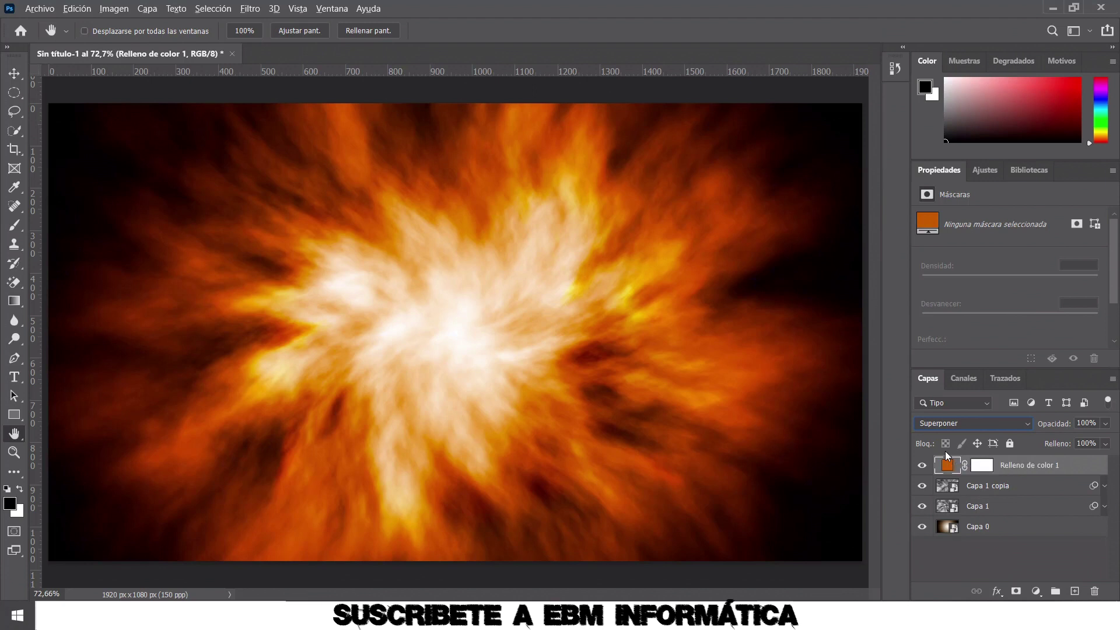
key("ctrl+alt+g")
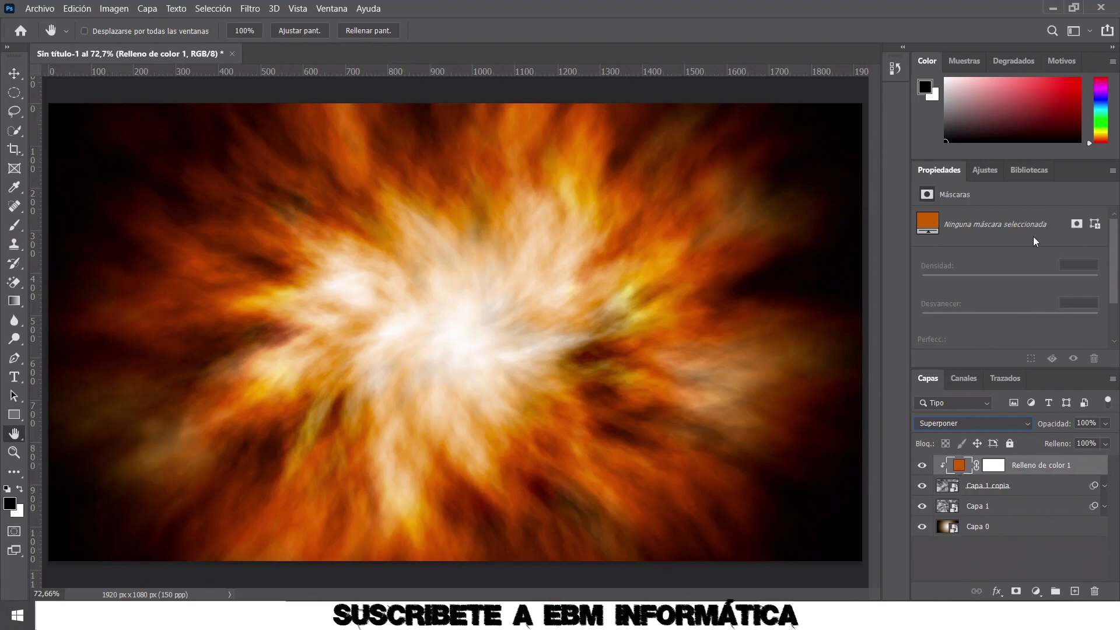
left_click(985, 169)
left_click(948, 168)
Add a new layer Capa 2 and fill it solid black with the Paint Bucket.
left_click(1075, 590)
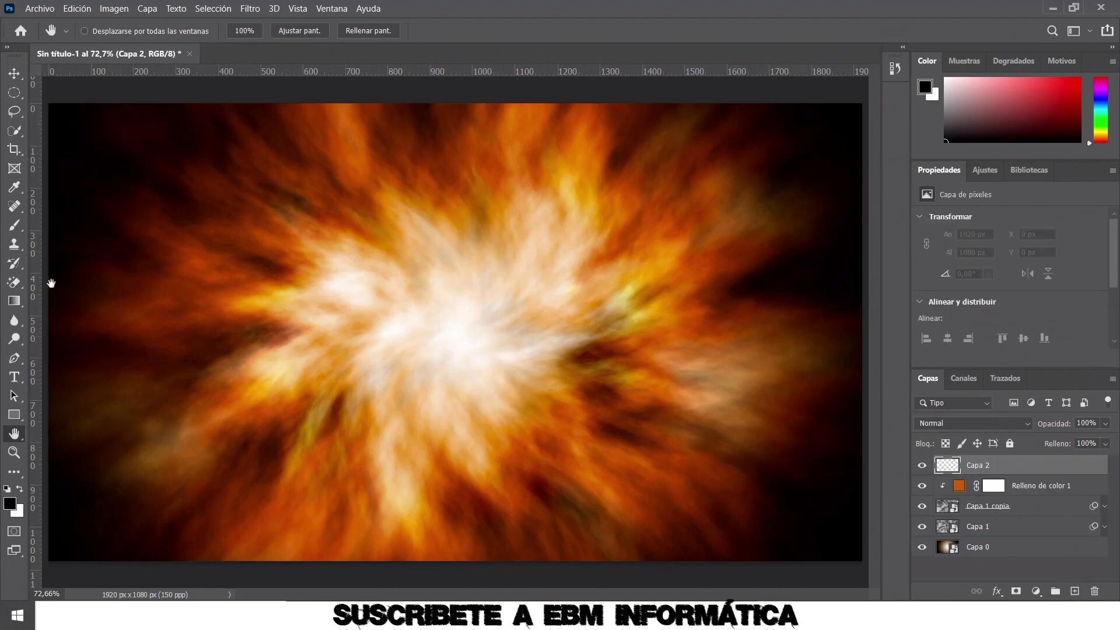
left_click(15, 301)
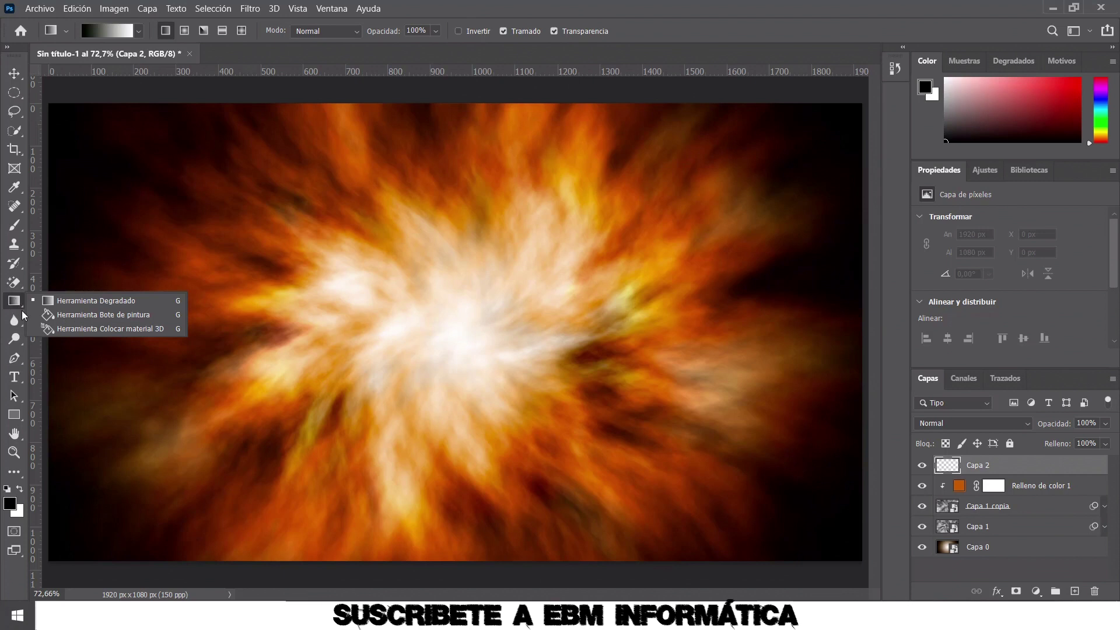
left_click(50, 315)
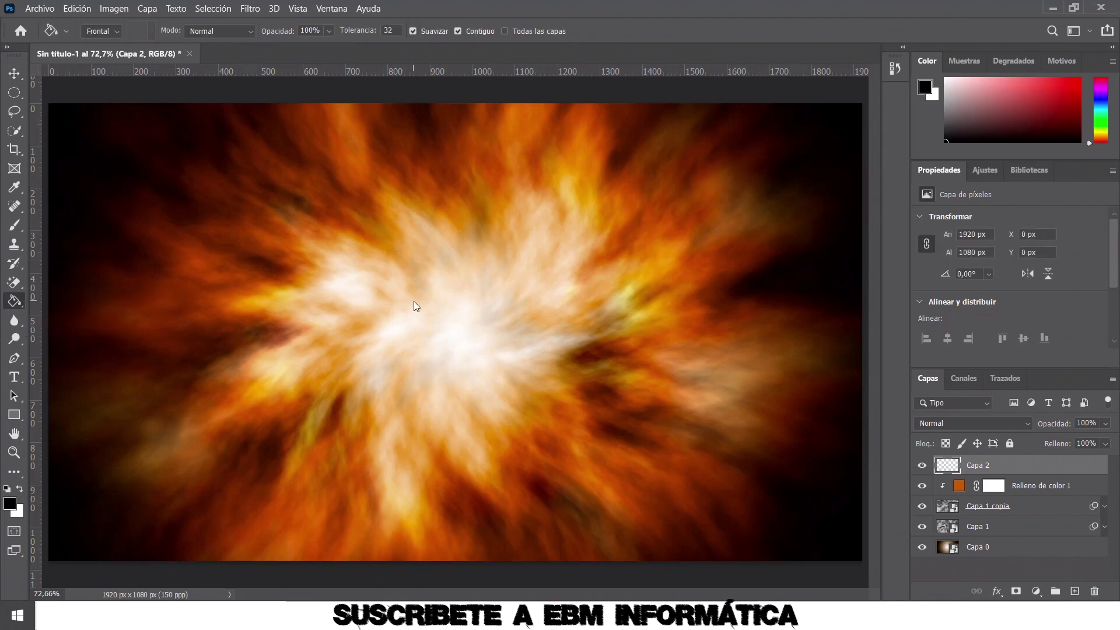
left_click(411, 302)
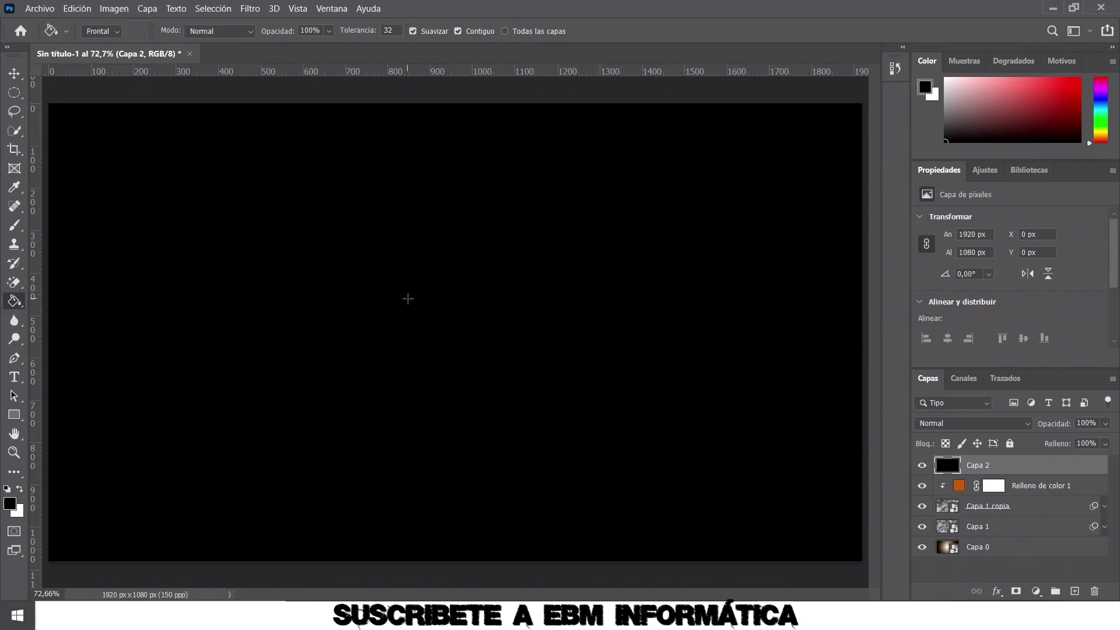
left_click(249, 8)
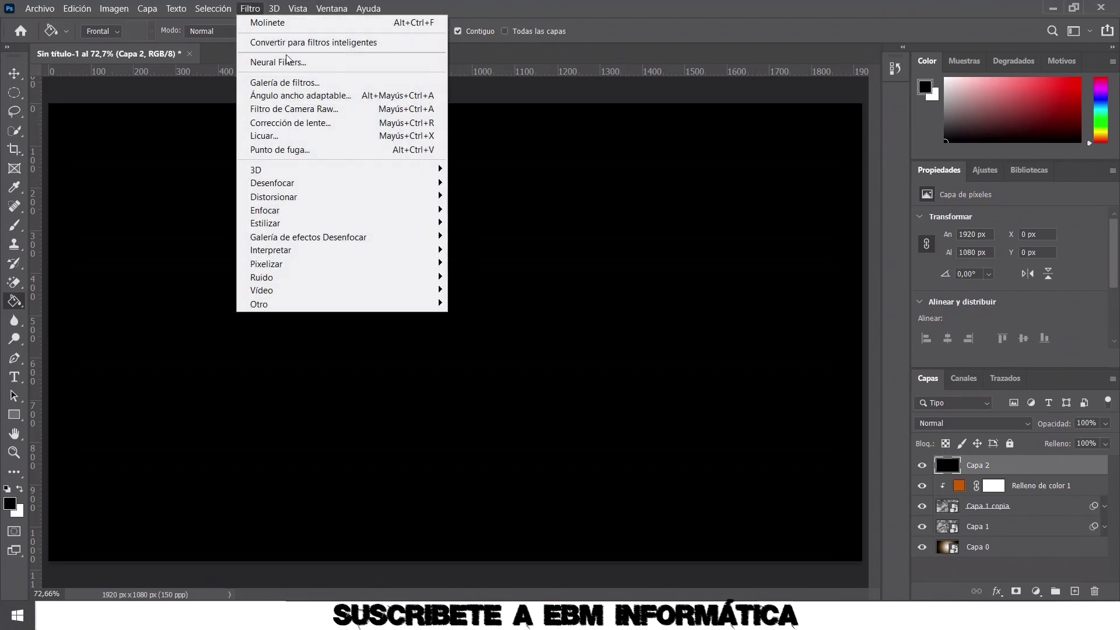
mouse_move(261, 276)
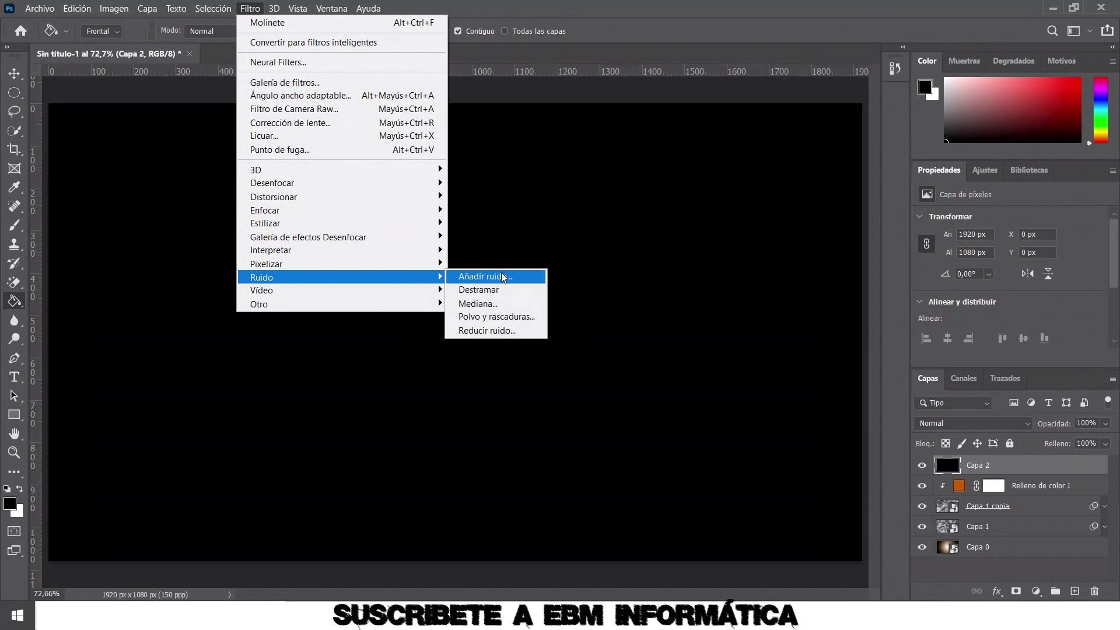
Add 100% Gaussian monochromatic noise to Capa 2.
left_click(503, 277)
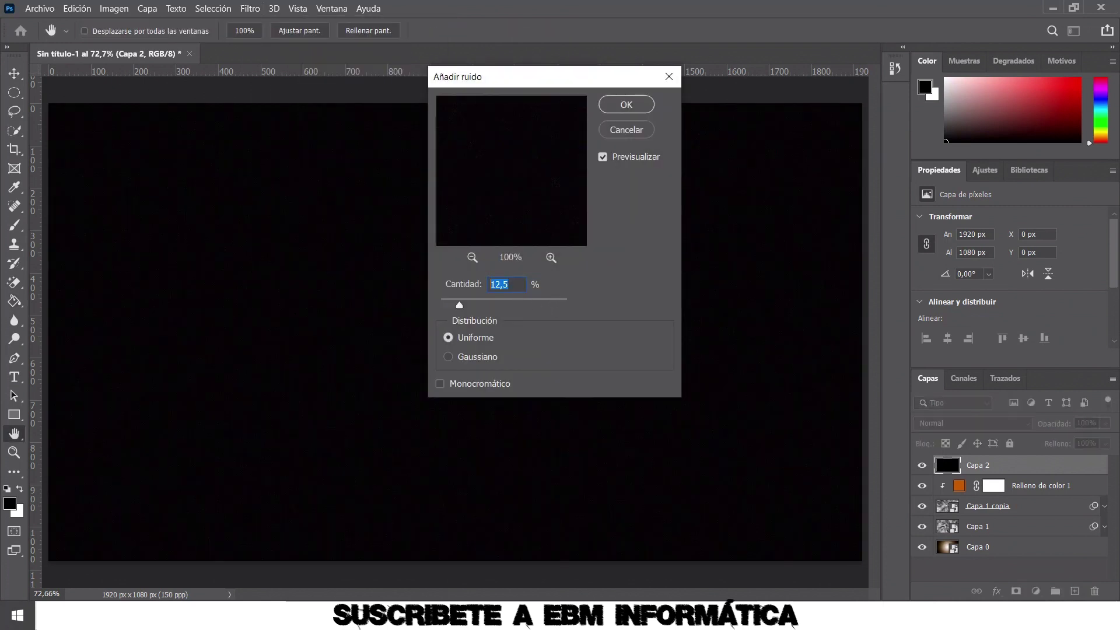
type("100")
left_click(464, 358)
left_click(477, 388)
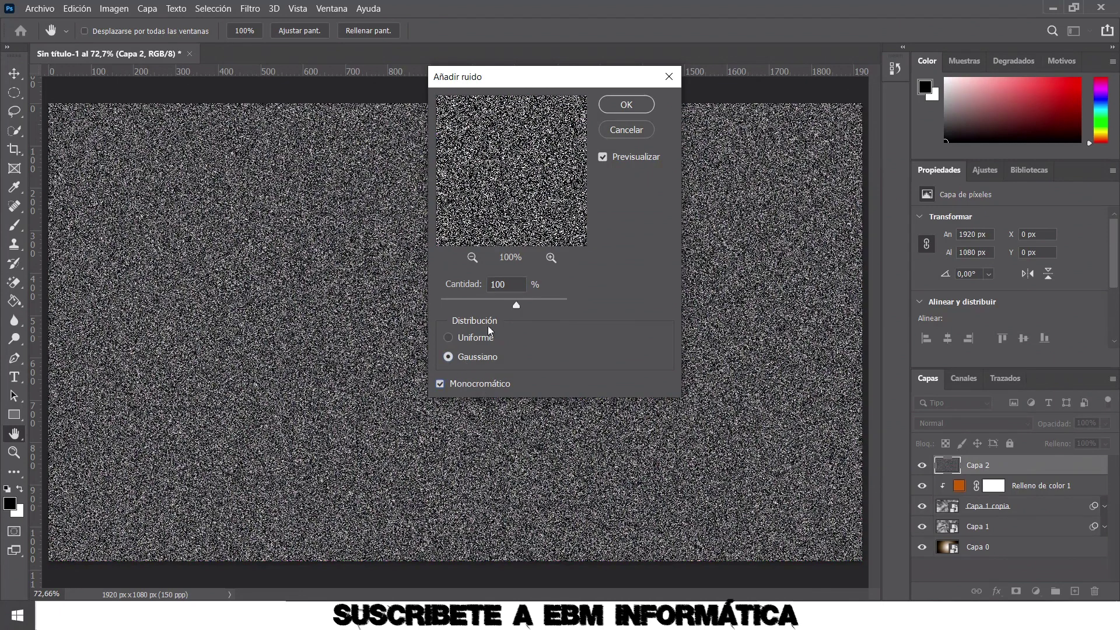
left_click(625, 103)
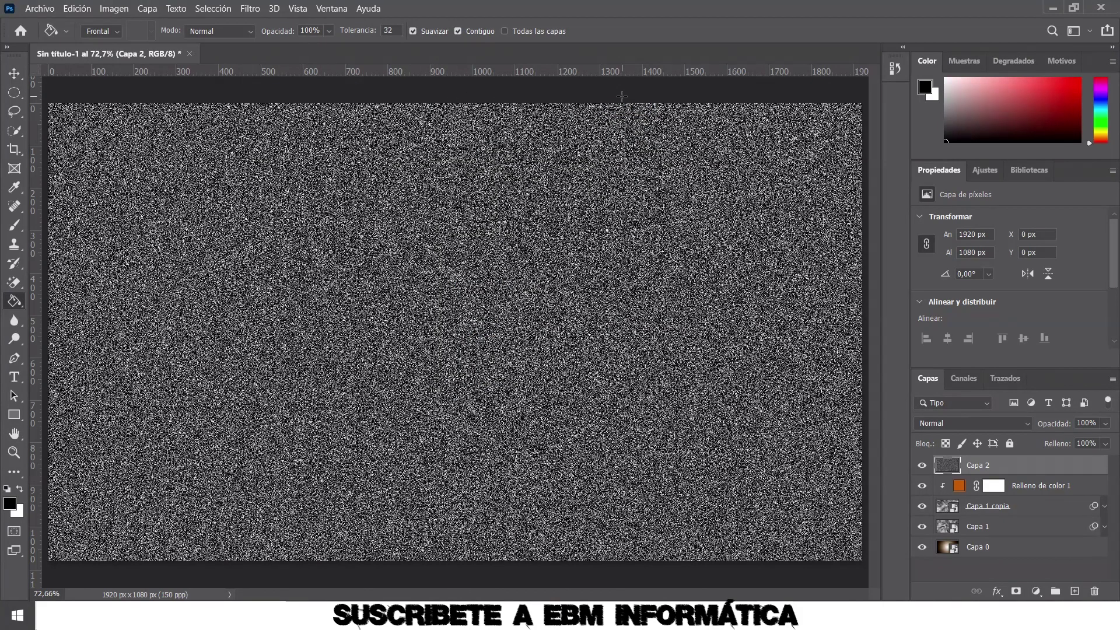
Soften the noise with a 0,3 px Gaussian blur.
left_click(249, 10)
mouse_move(272, 183)
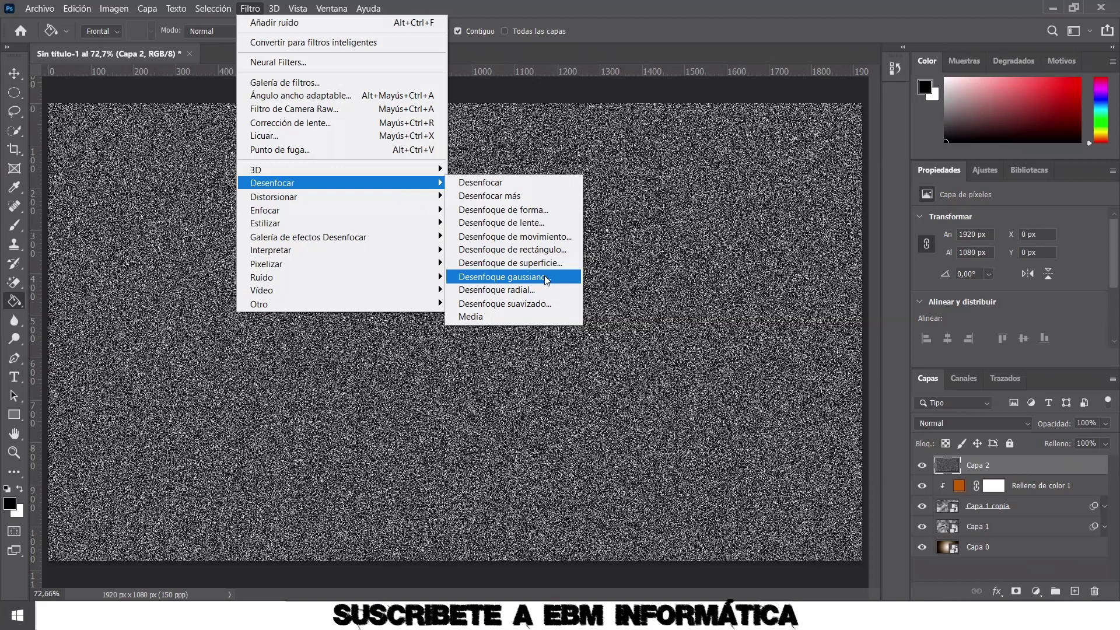
left_click(546, 278)
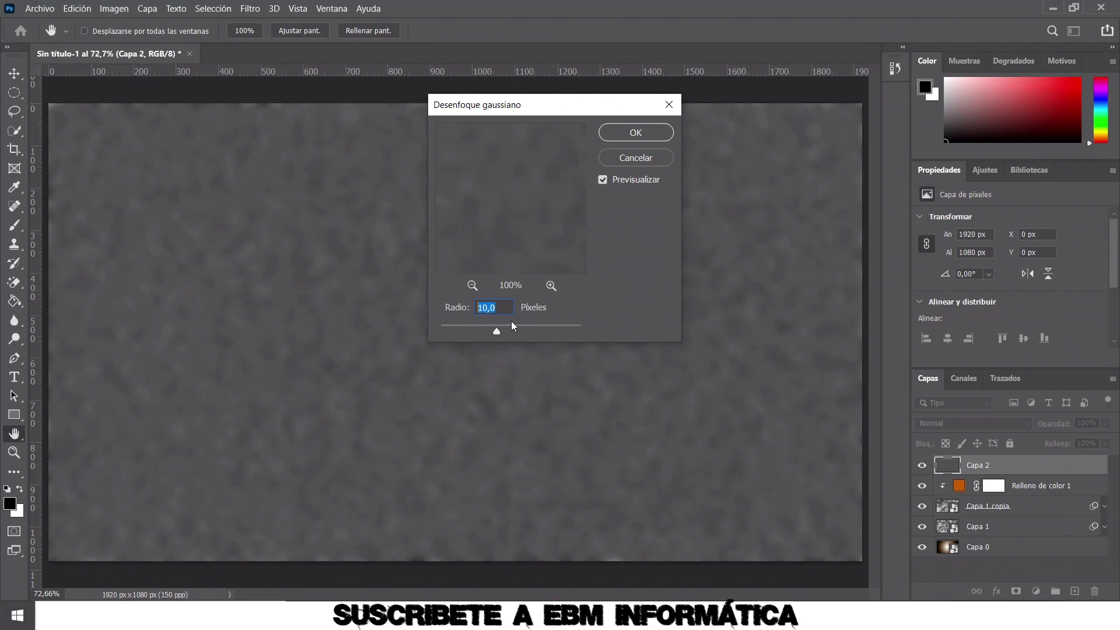
type("0")
type(",3")
left_click(634, 134)
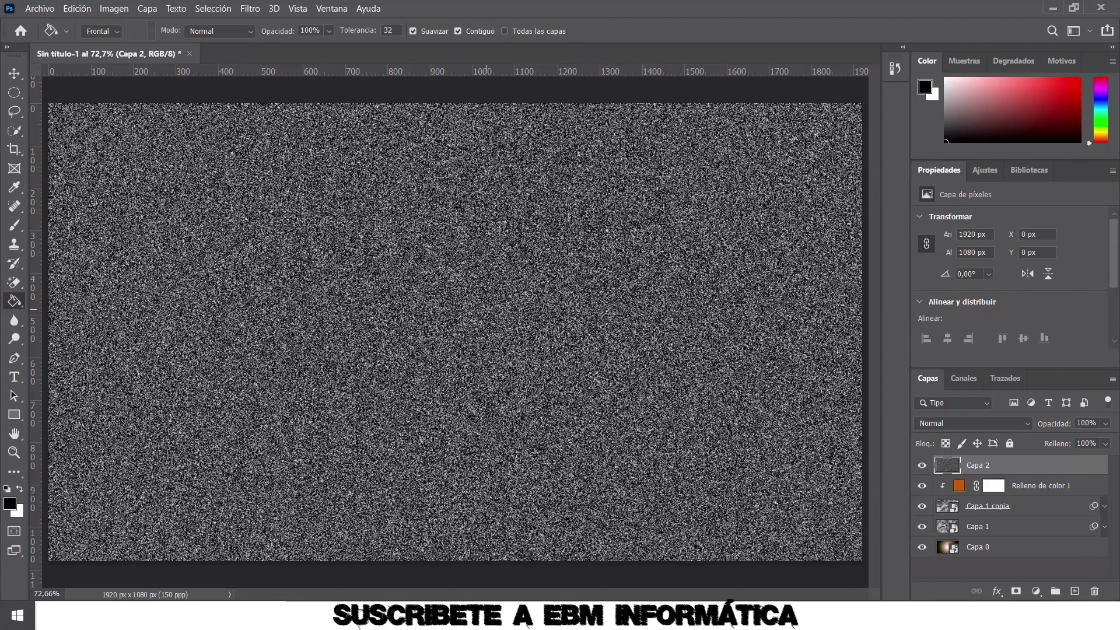
Apply Levels to Capa 2 with input black at 150 and input white at 160.
key("ctrl+l")
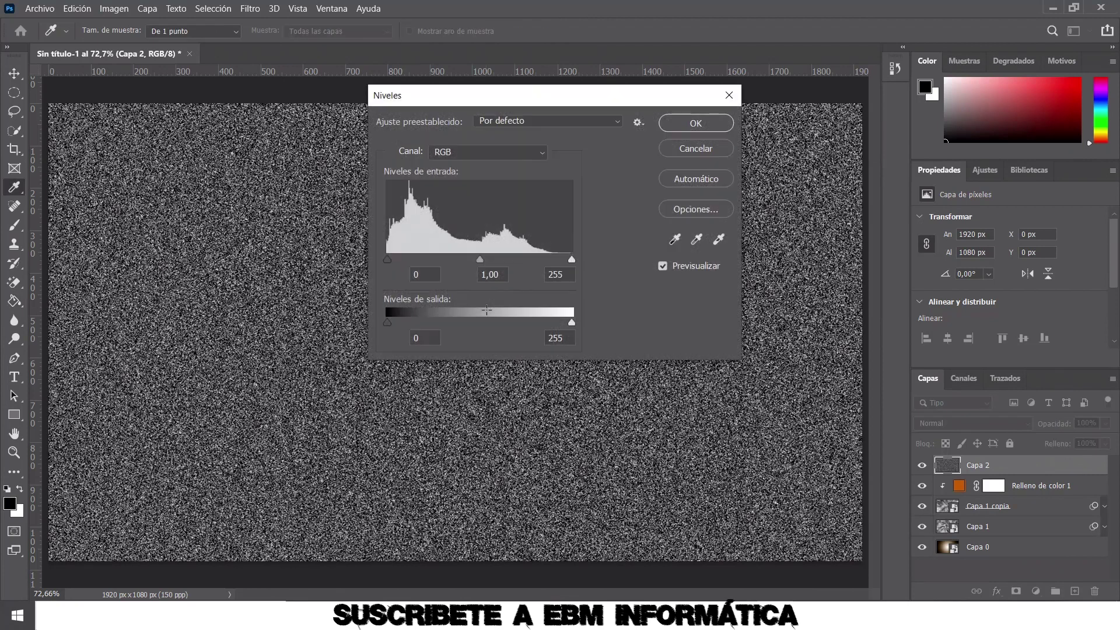
left_click(416, 274)
type("150")
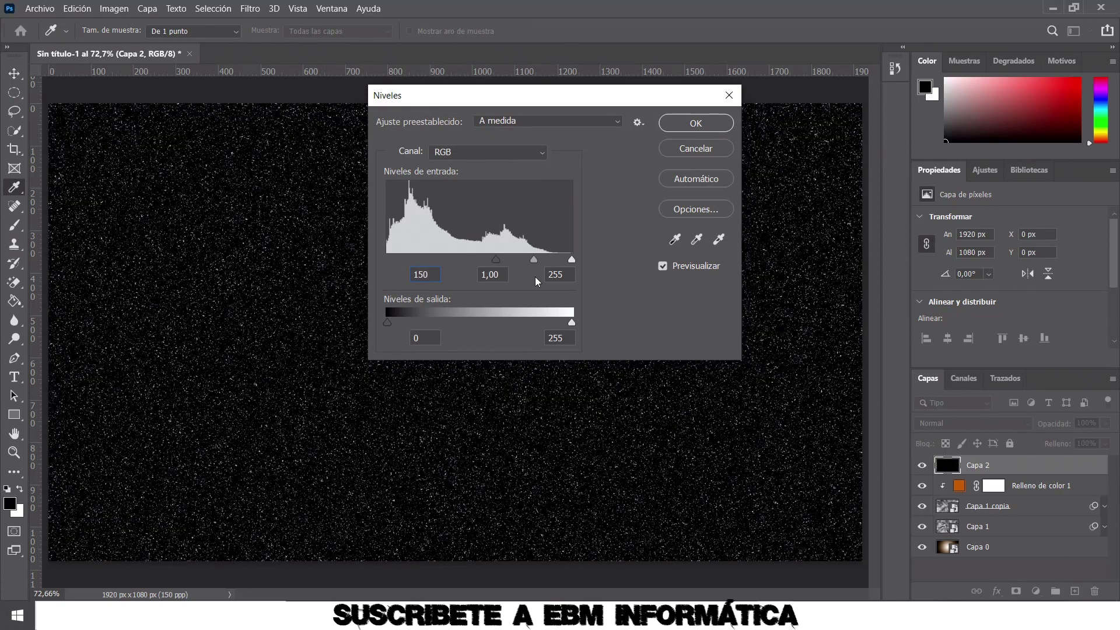
left_click(565, 273)
type("160")
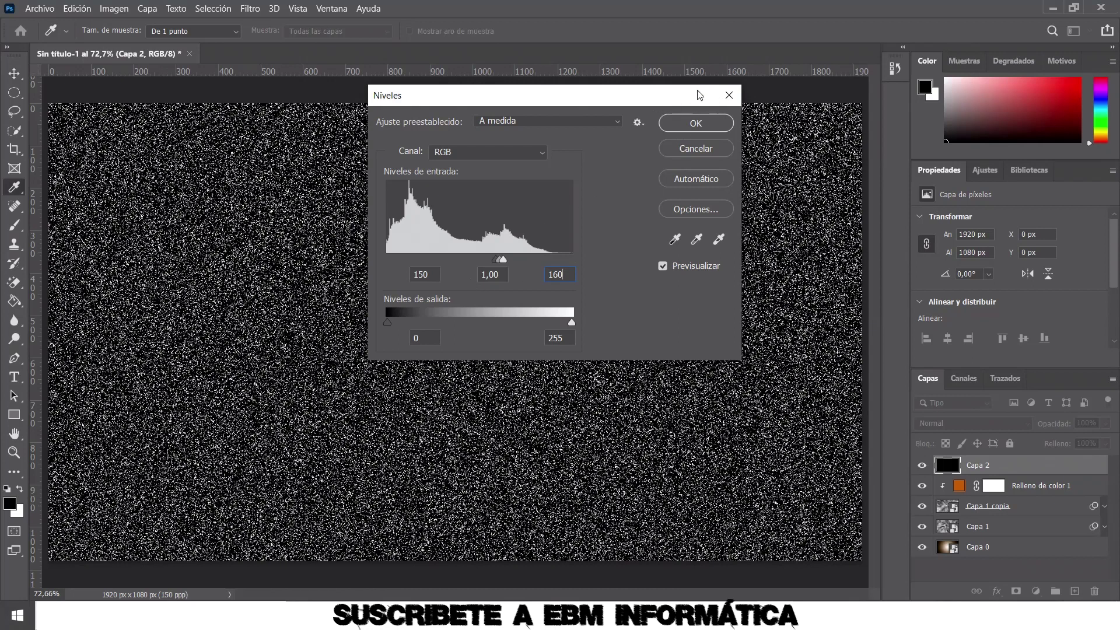
left_click(695, 125)
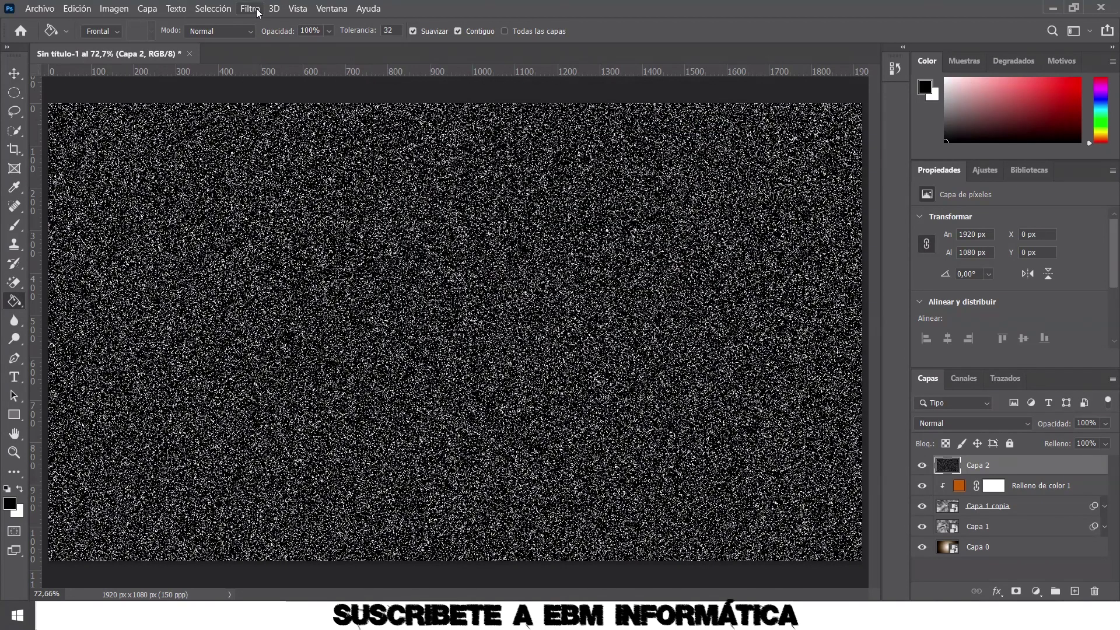
Apply a Radial Blur to Capa 2 with amount 100, Zoom method and Best quality.
left_click(250, 8)
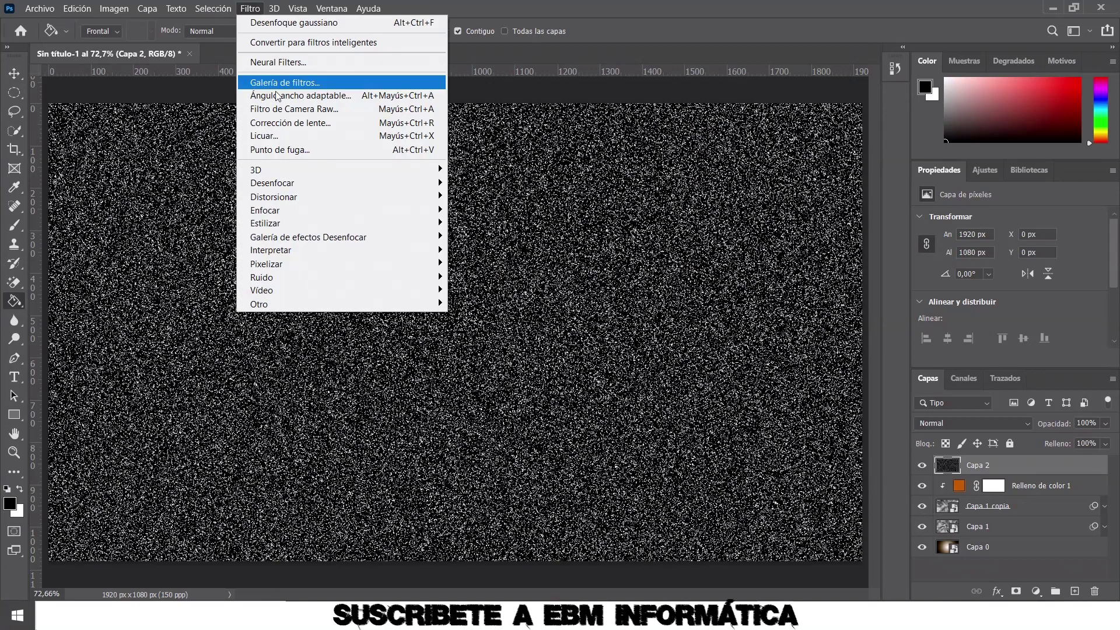
mouse_move(272, 183)
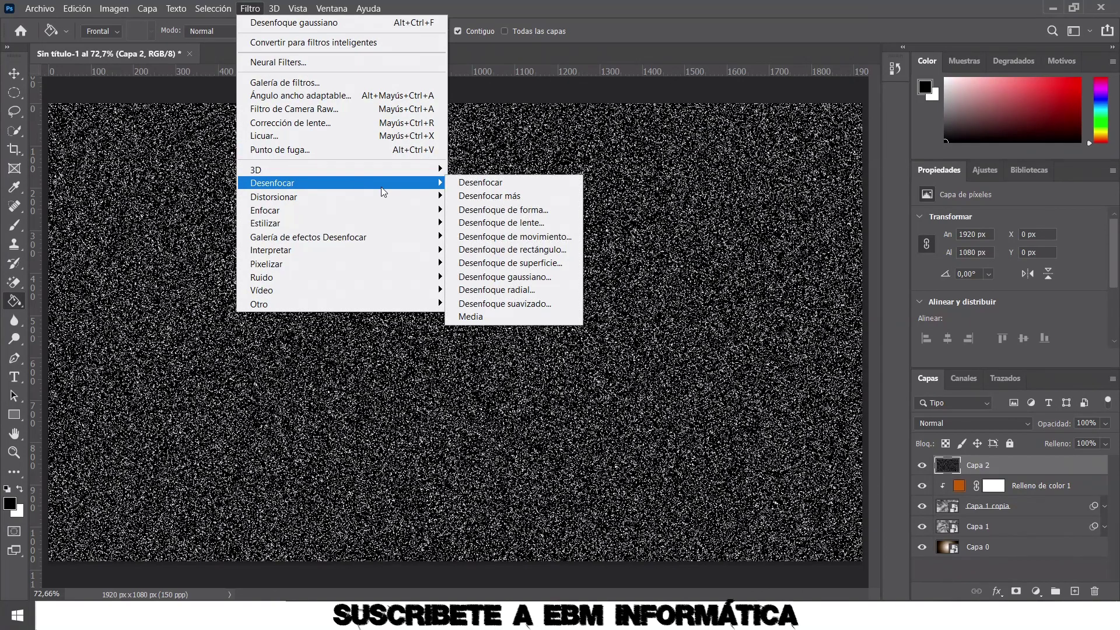
left_click(513, 290)
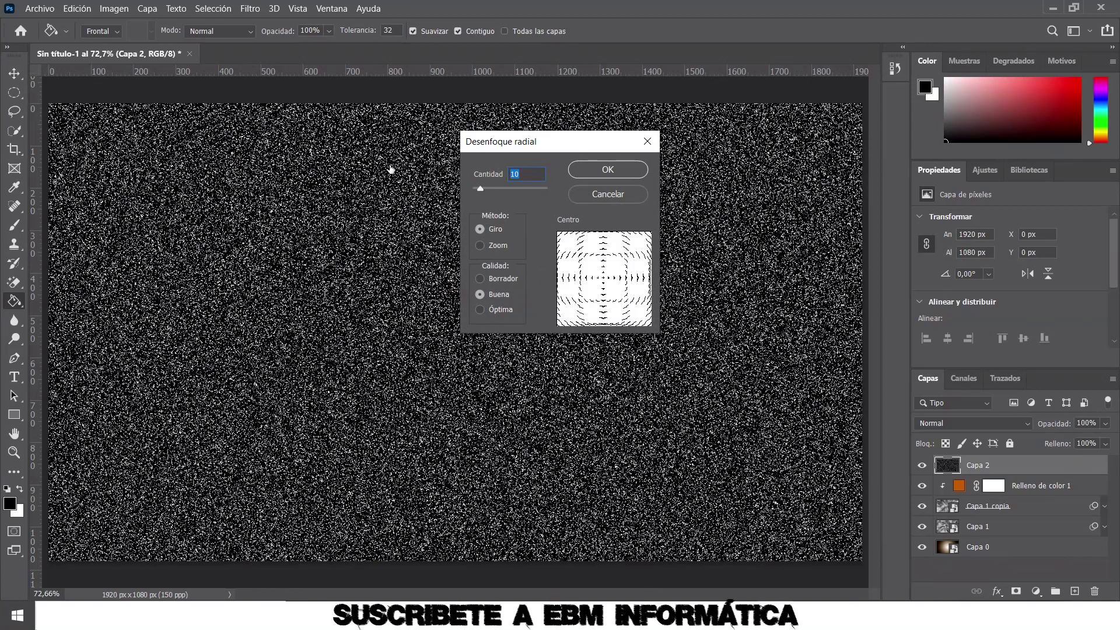
type("100")
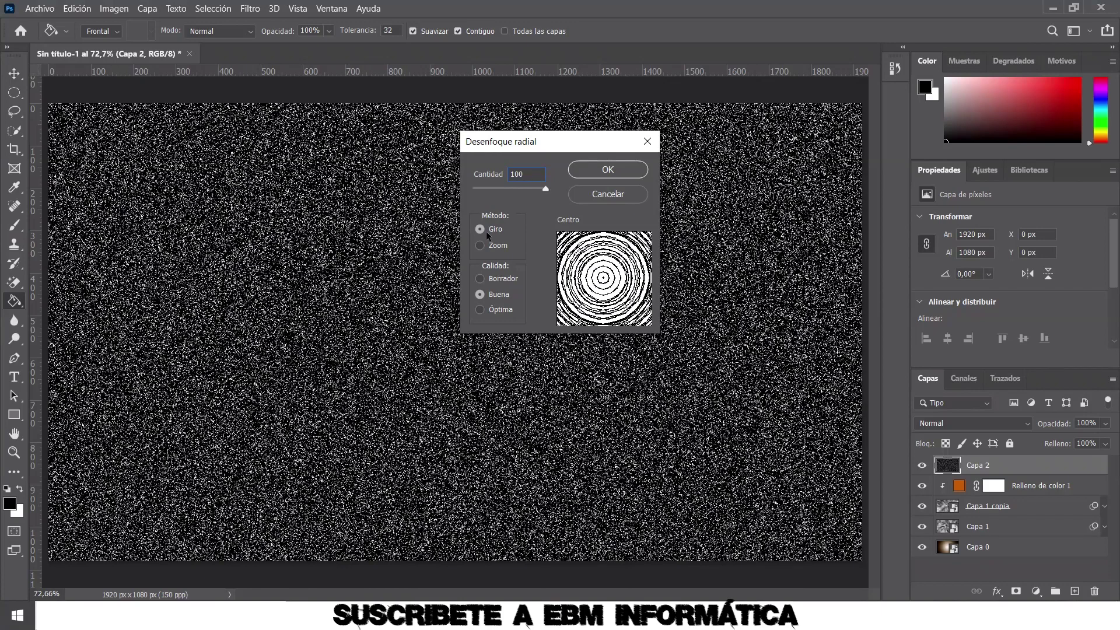
left_click(497, 245)
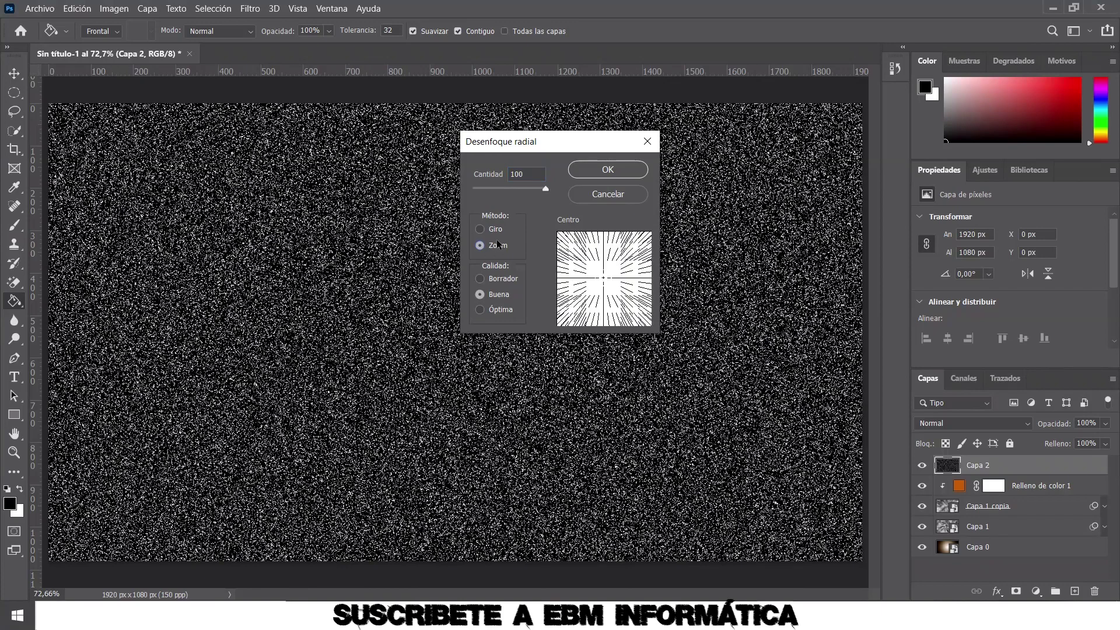
left_click(508, 309)
left_click(625, 167)
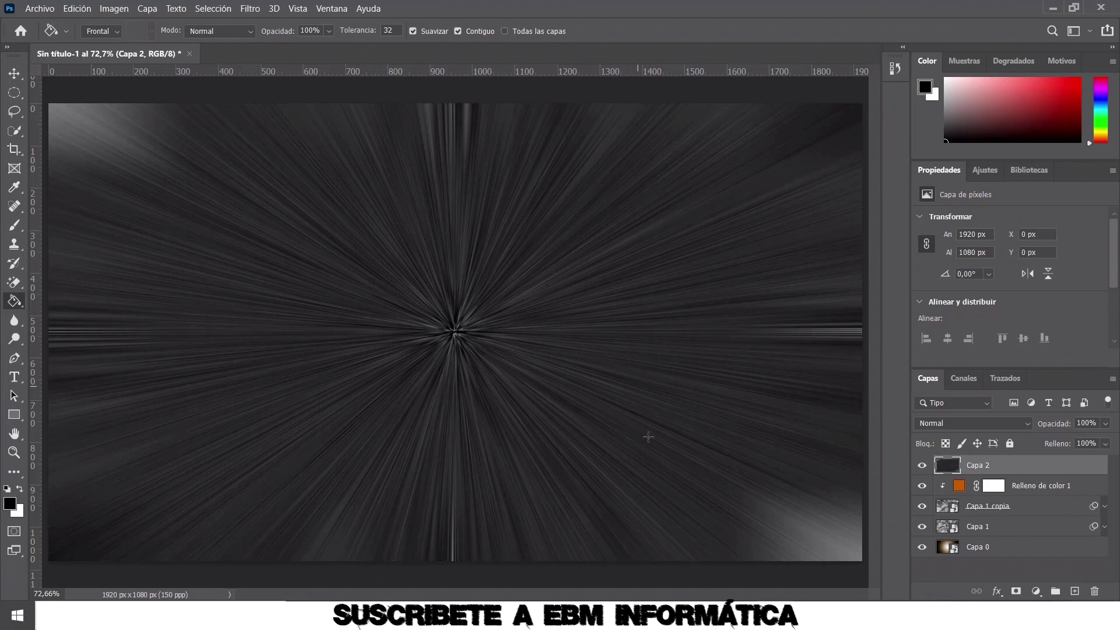
Convert Capa 2 to a smart object and set its blend mode to Sobreexponer color.
right_click(1019, 469)
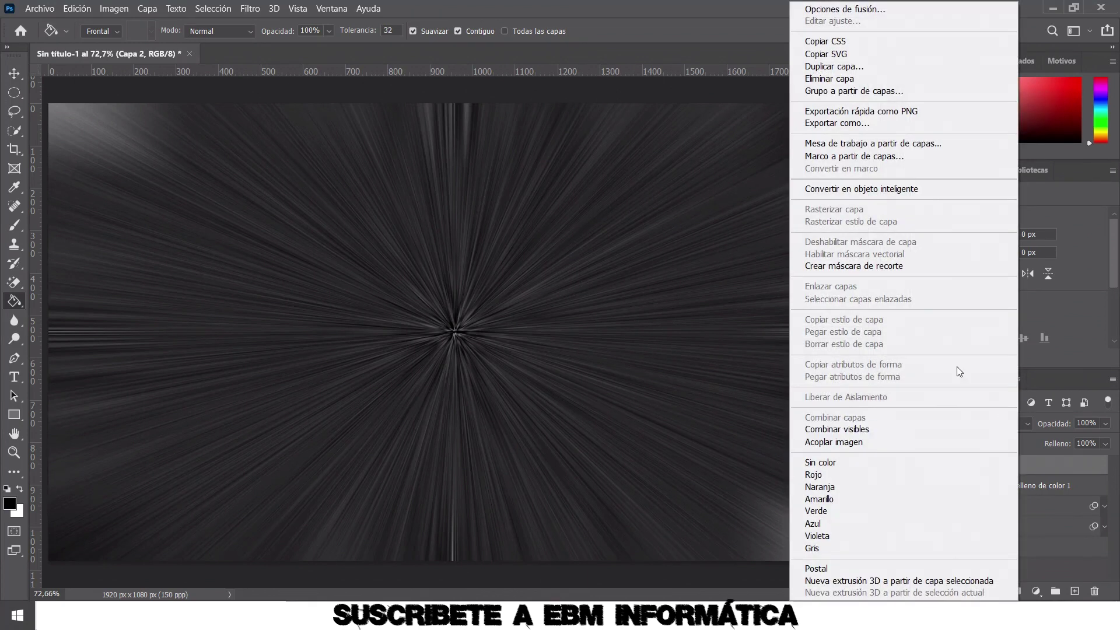
left_click(887, 189)
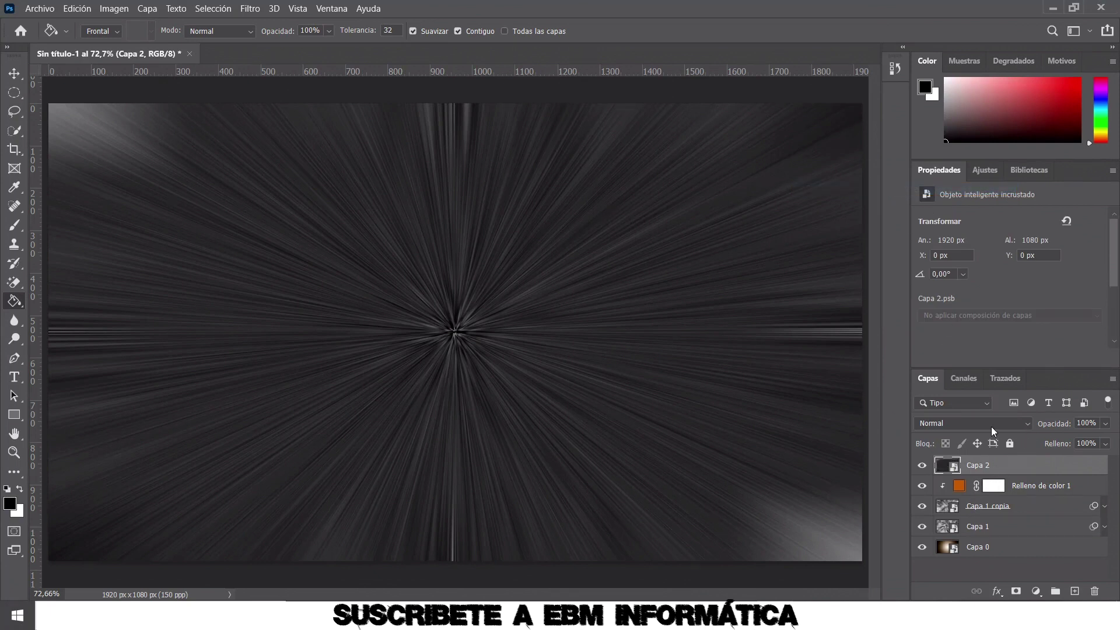
left_click(1024, 423)
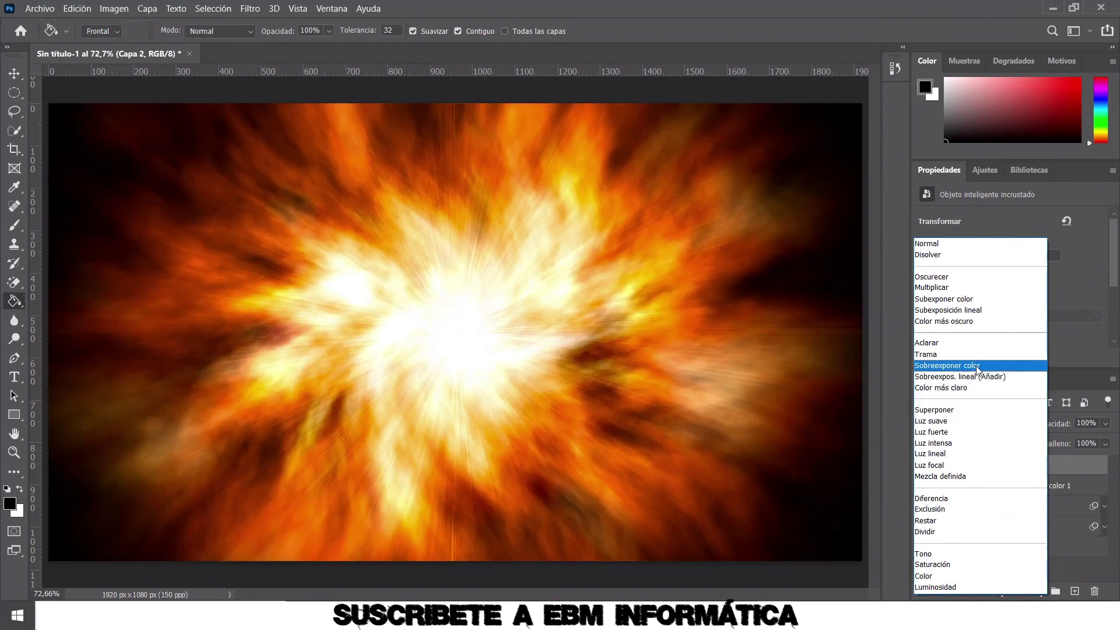
left_click(975, 365)
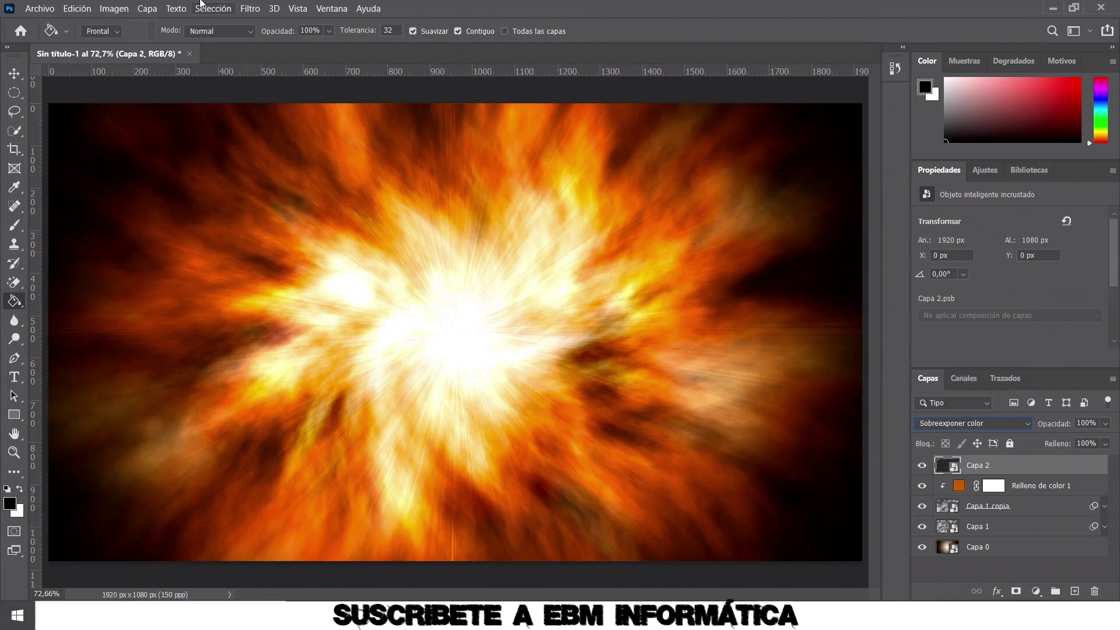
Apply a Rizo ripple smart filter with amount 45 to Capa 2.
left_click(254, 14)
mouse_move(274, 197)
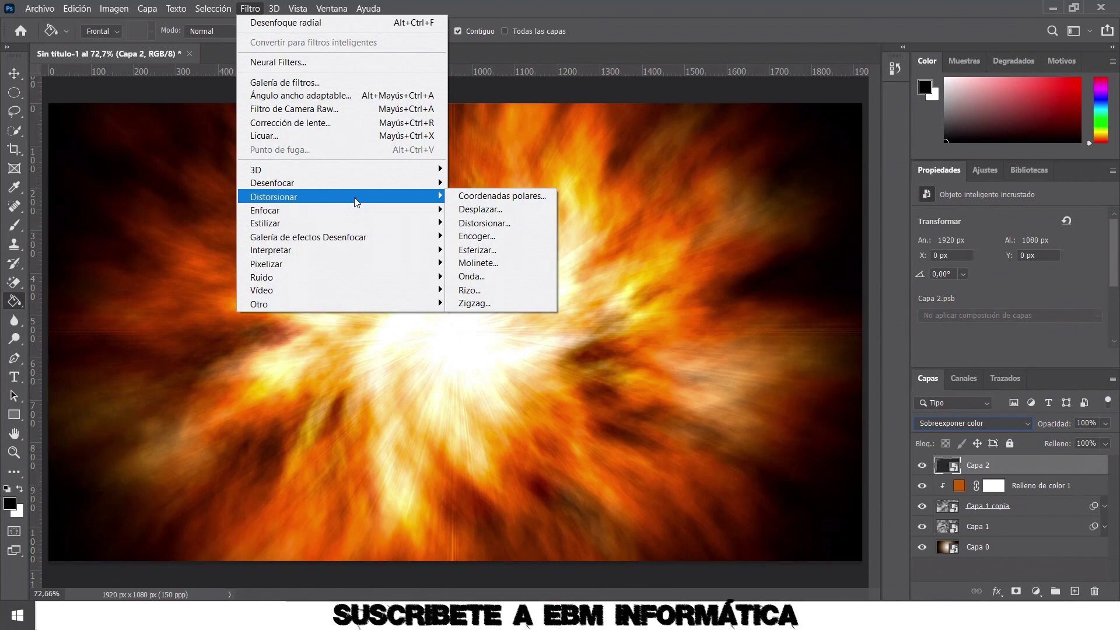
left_click(516, 288)
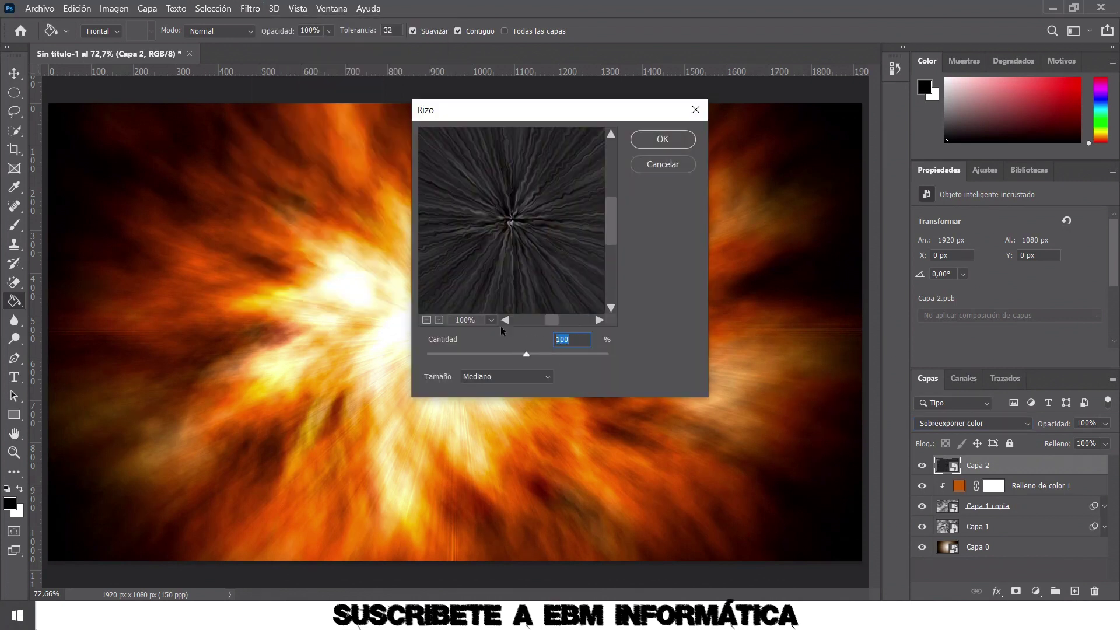
type("45")
left_click(655, 142)
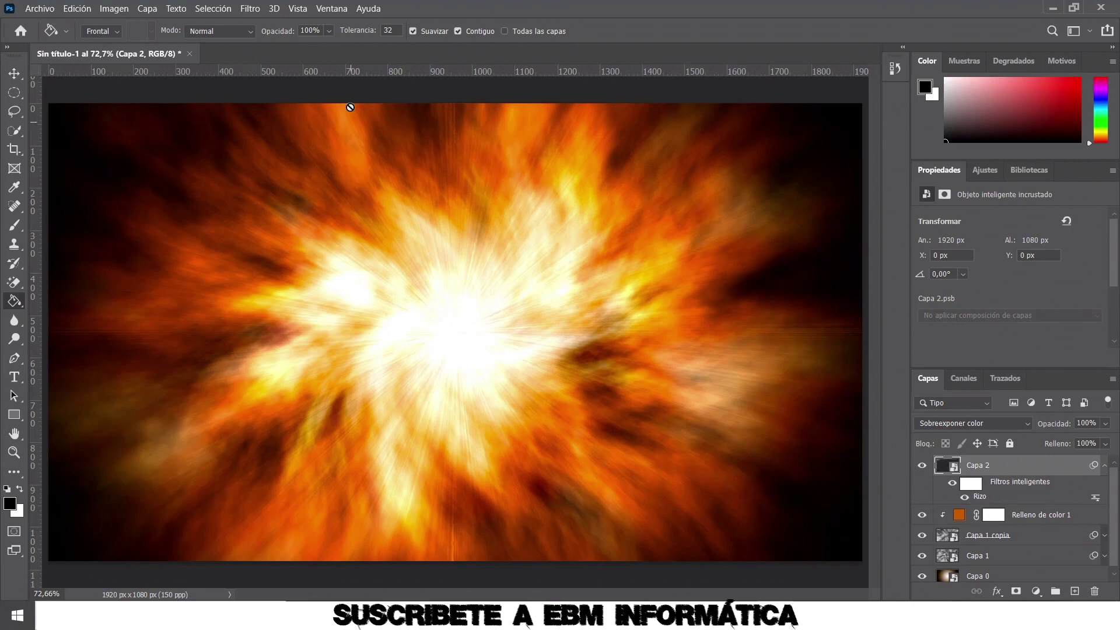
Add a 2 px Gaussian blur smart filter to Capa 2.
left_click(249, 8)
mouse_move(272, 183)
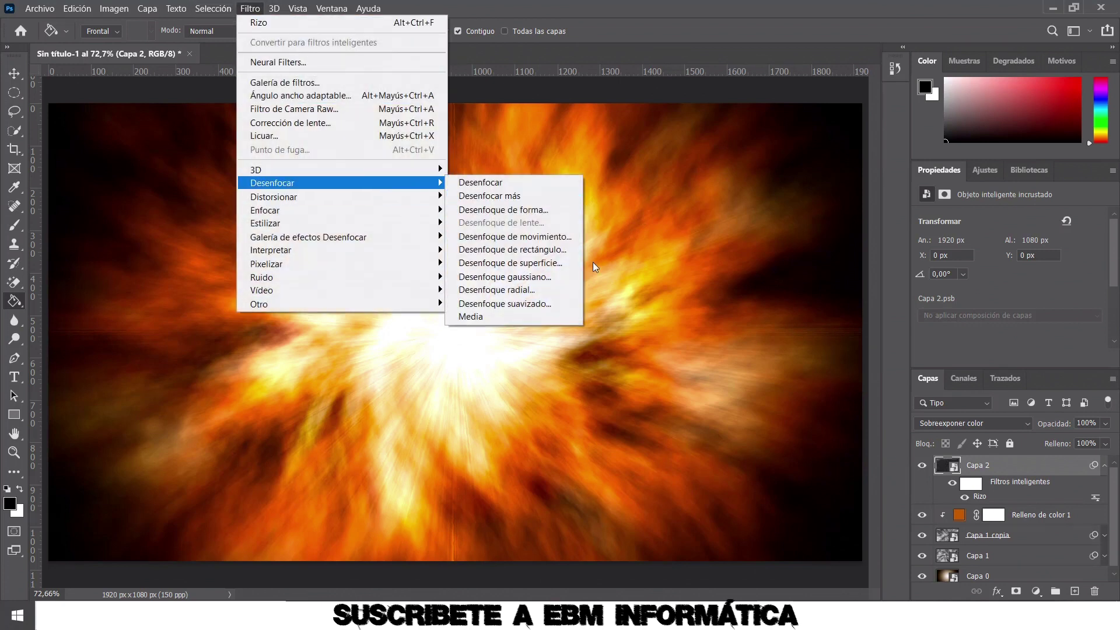
left_click(561, 278)
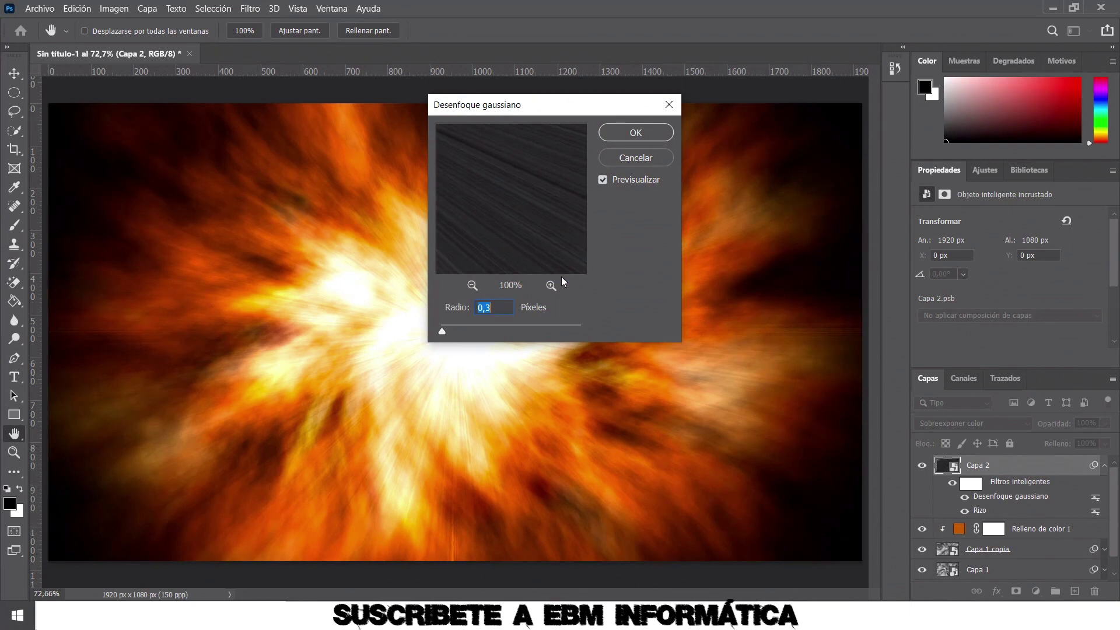
type("2")
left_click(635, 133)
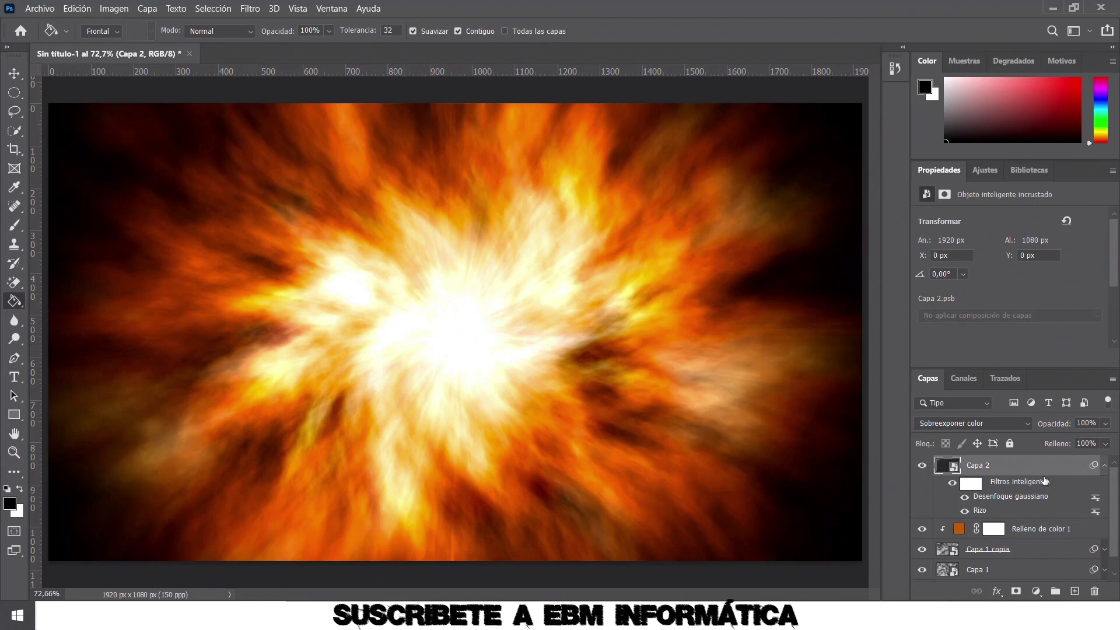
left_click_drag(1113, 517, 1115, 571)
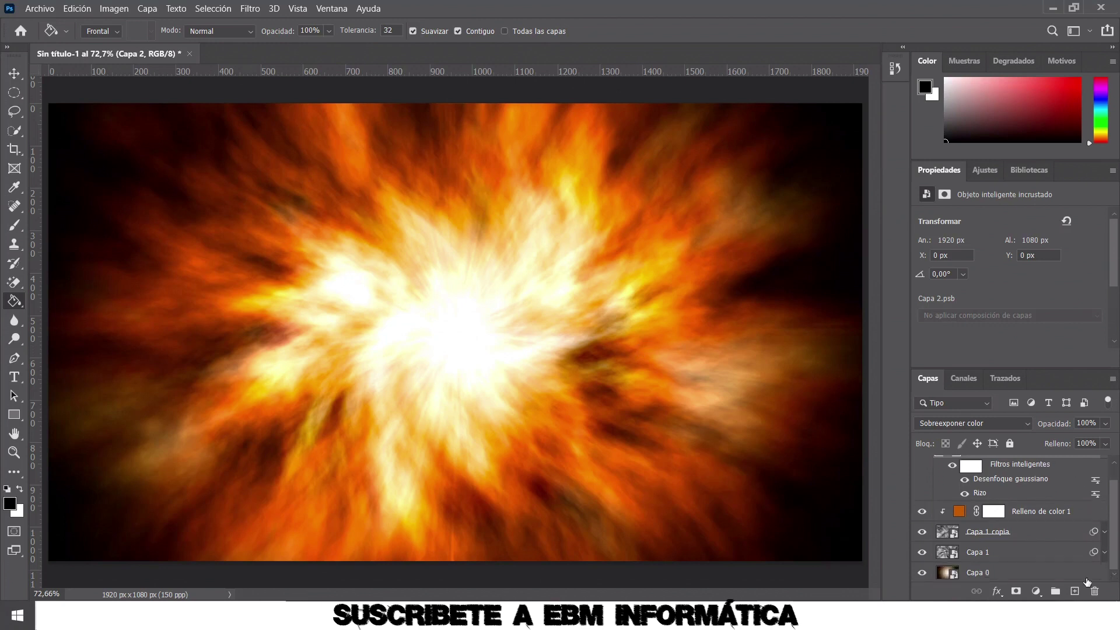
Add a new empty layer, Capa 3, directly above Capa 0.
left_click(989, 573)
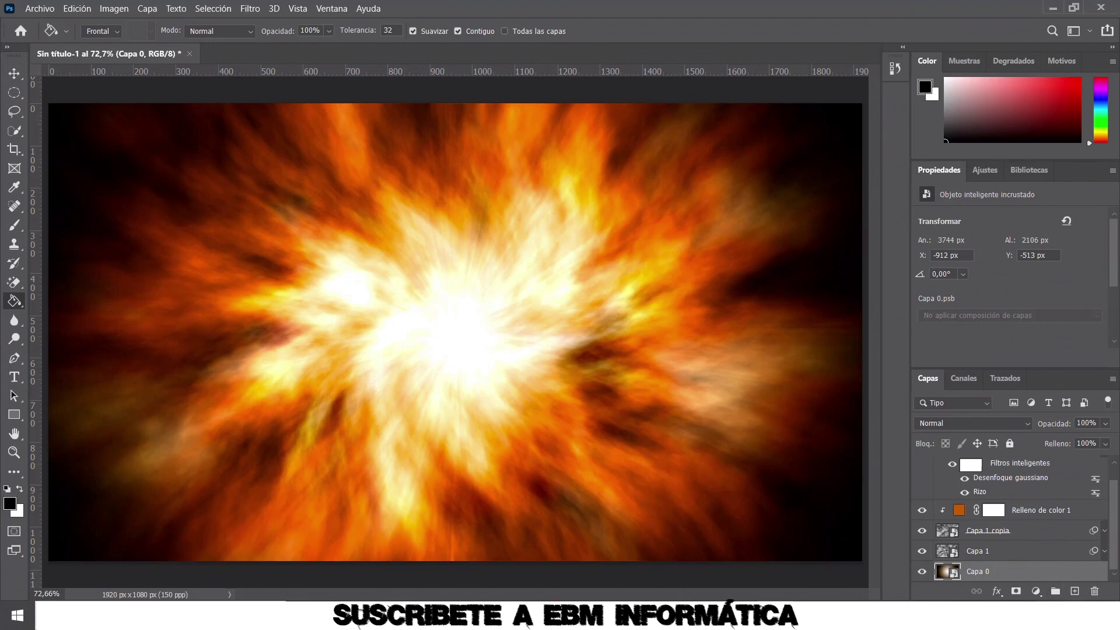
left_click(1074, 592)
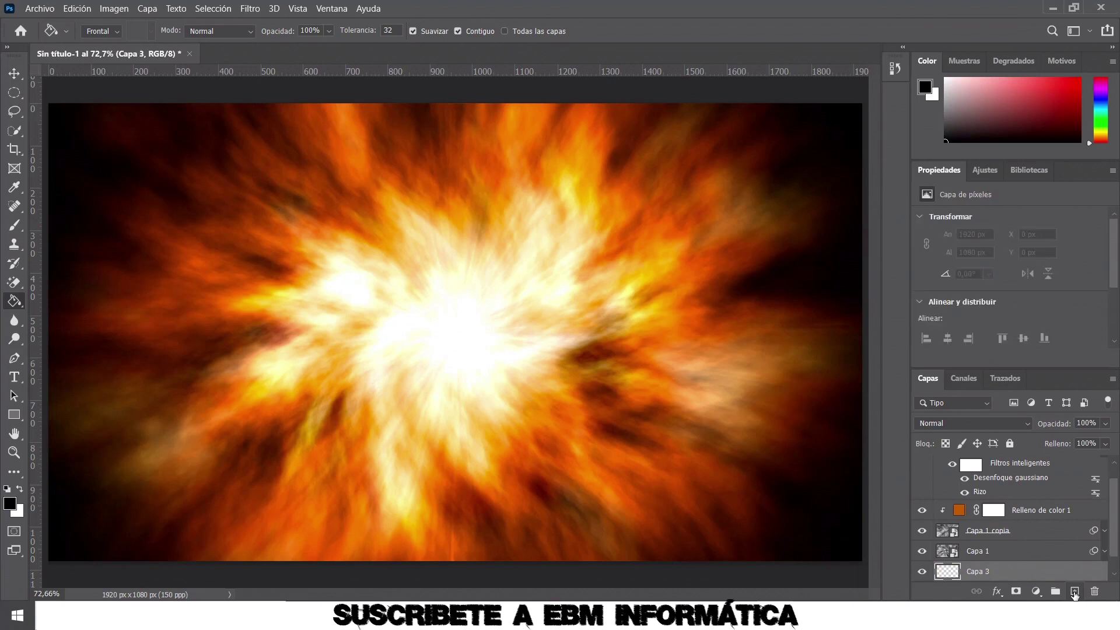
scroll(1013, 487, "down", 1)
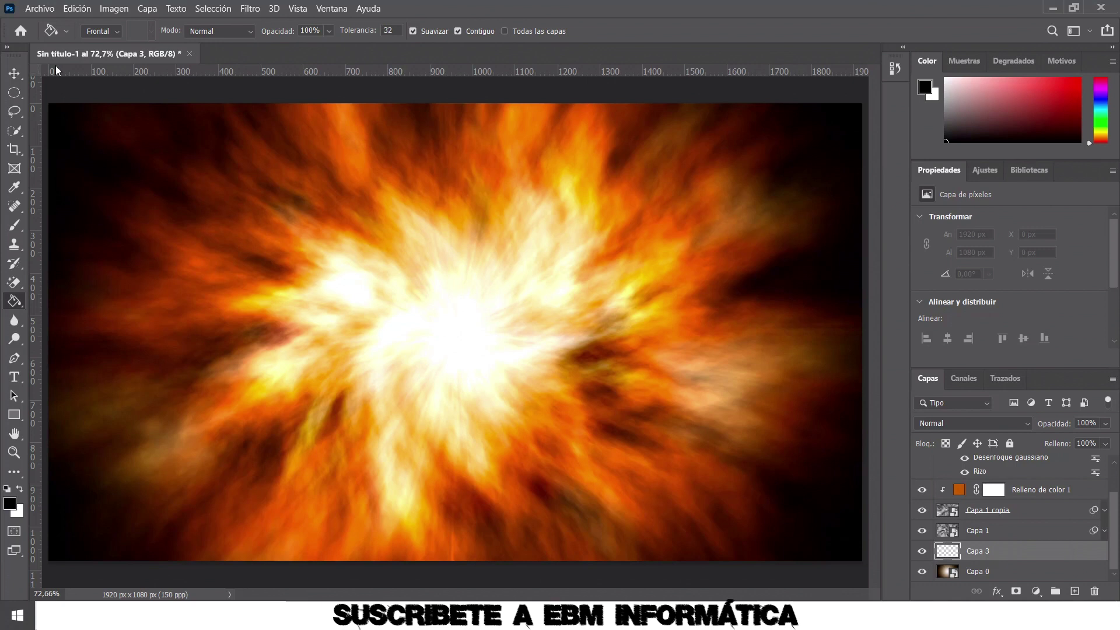
Draw a 376 px circular selection centred on the explosion's bright core.
left_click(18, 91)
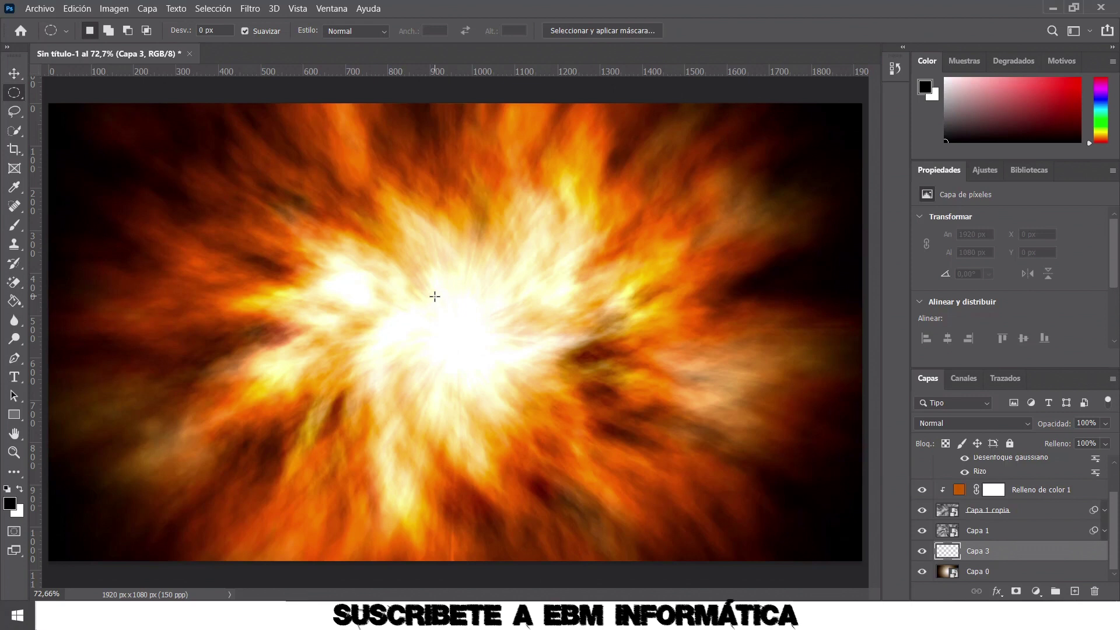
key("alt")
mouse_move(436, 302)
left_mouse_down()
mouse_move(524, 417)
mouse_move(517, 381)
left_mouse_up()
left_click_drag(428, 287, 445, 319)
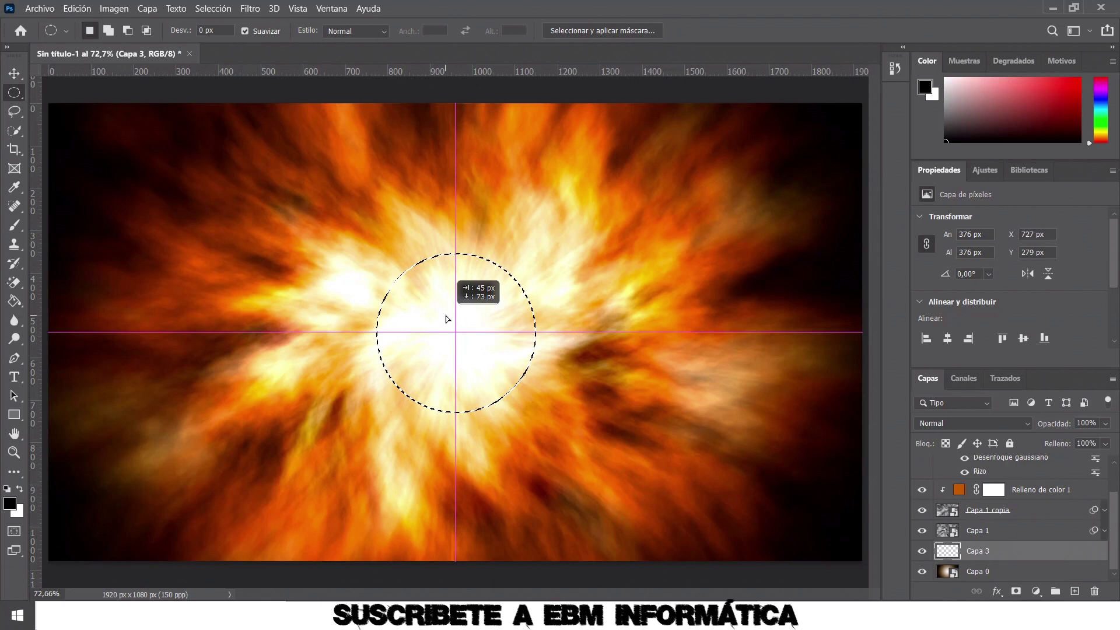
left_click_drag(445, 316, 442, 313)
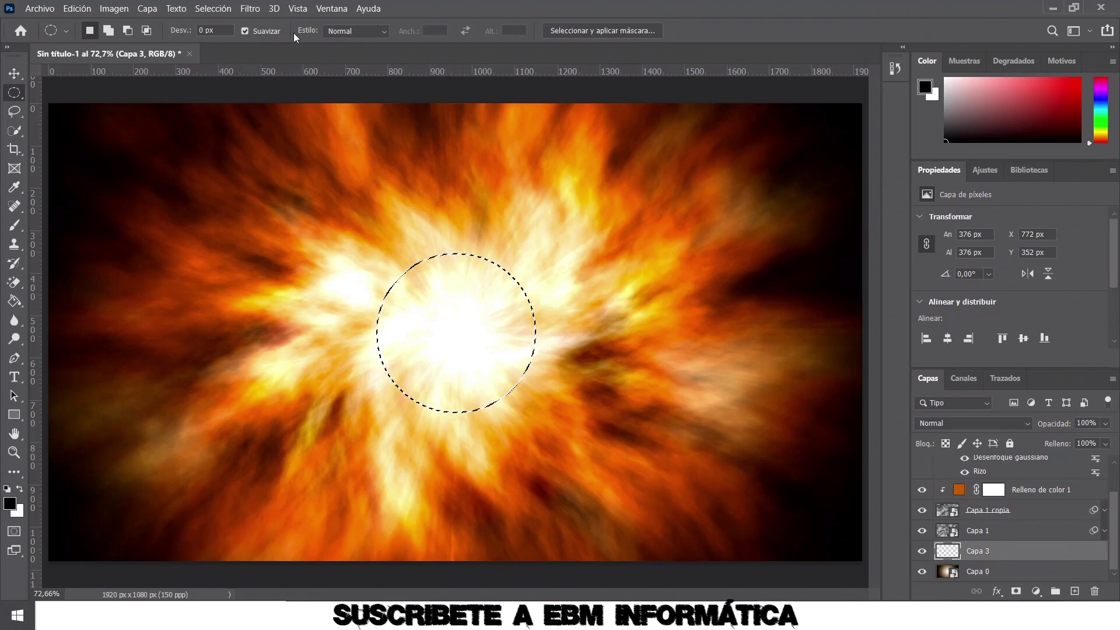
left_click(224, 10)
mouse_move(289, 216)
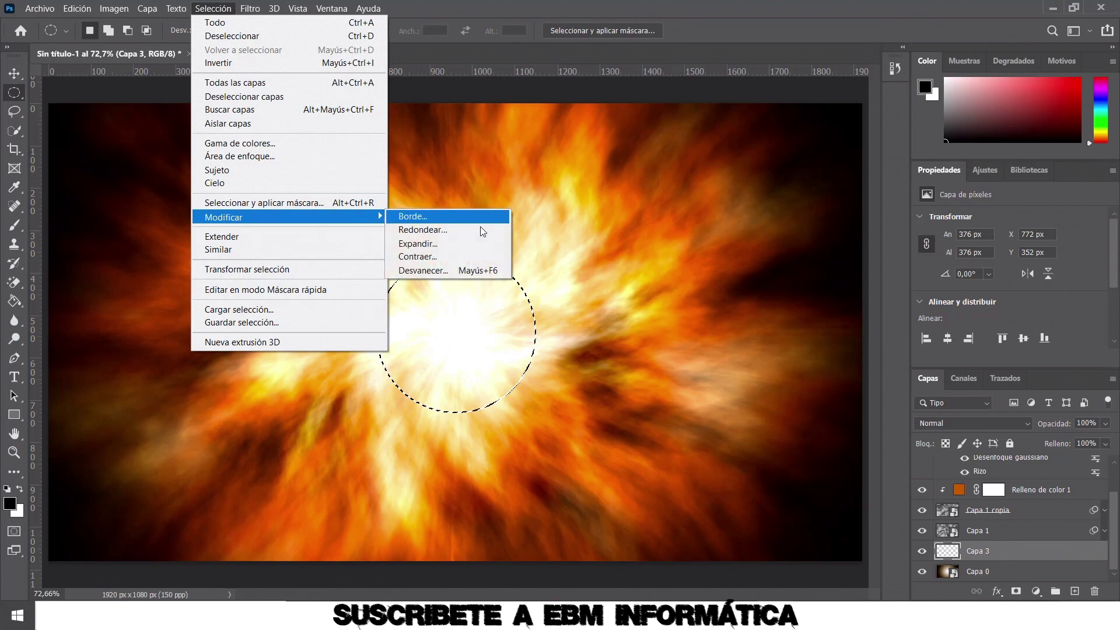
Feather the circular selection by 5 pixels with Desvanecer.
left_click(487, 271)
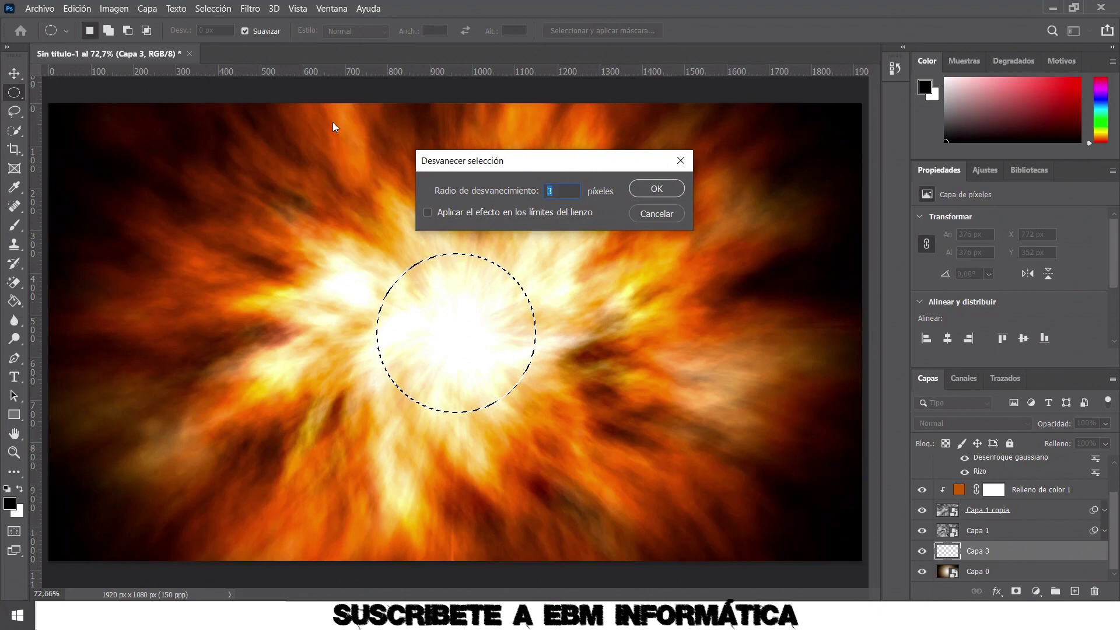
type("65")
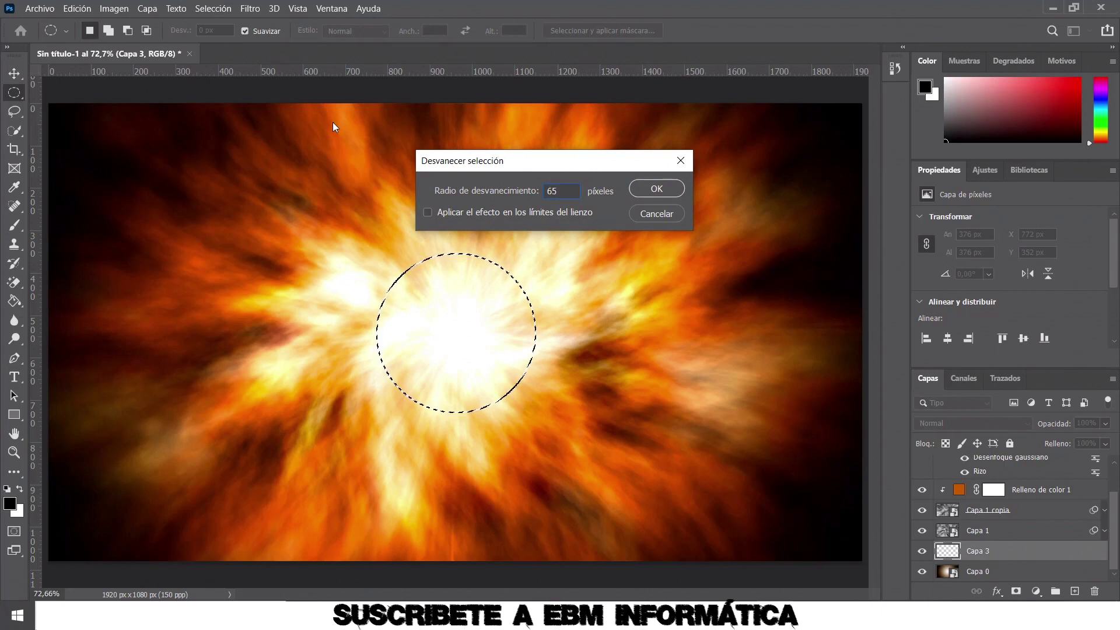
key("BackSpace")
key("BackSpace")
type("5")
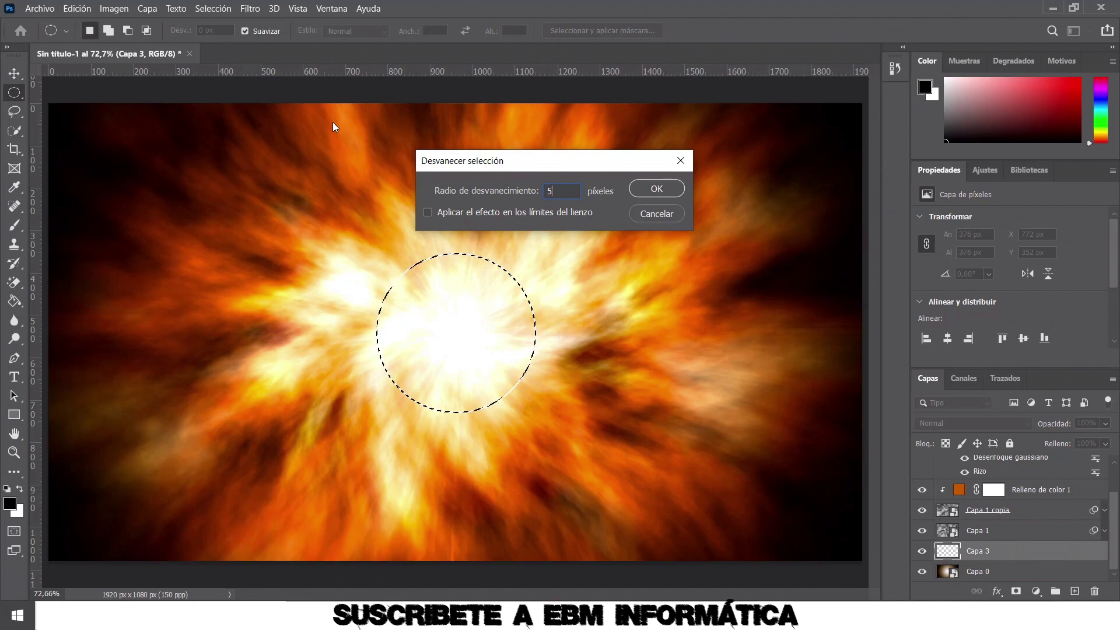
left_click(655, 188)
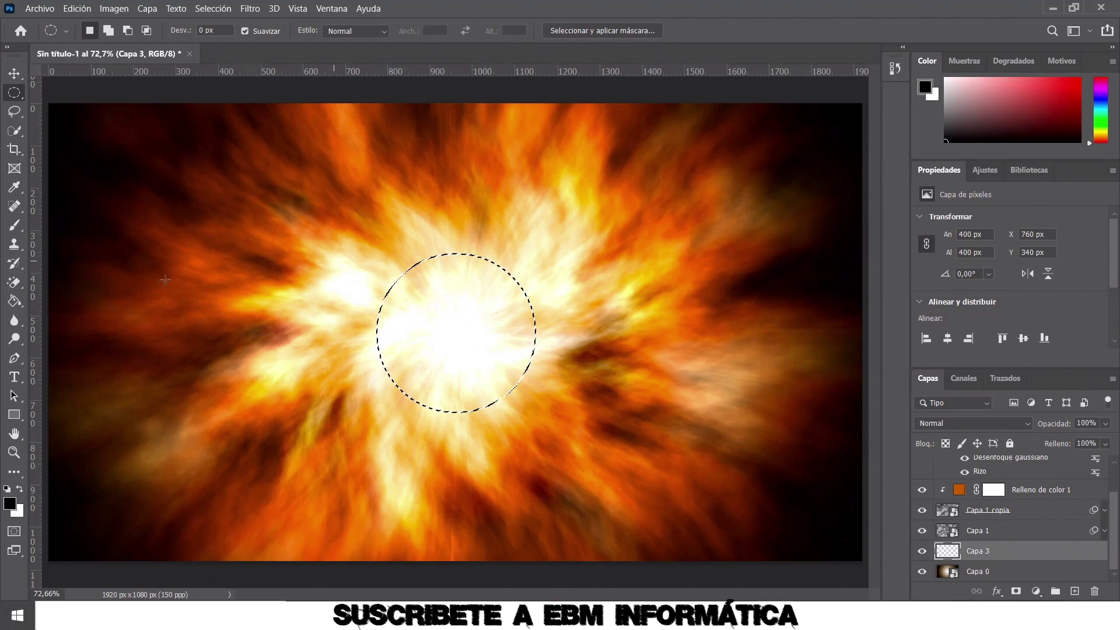
Fill the circle black on Capa 3, deselect, and open Capa 3's layer style.
left_click(14, 301)
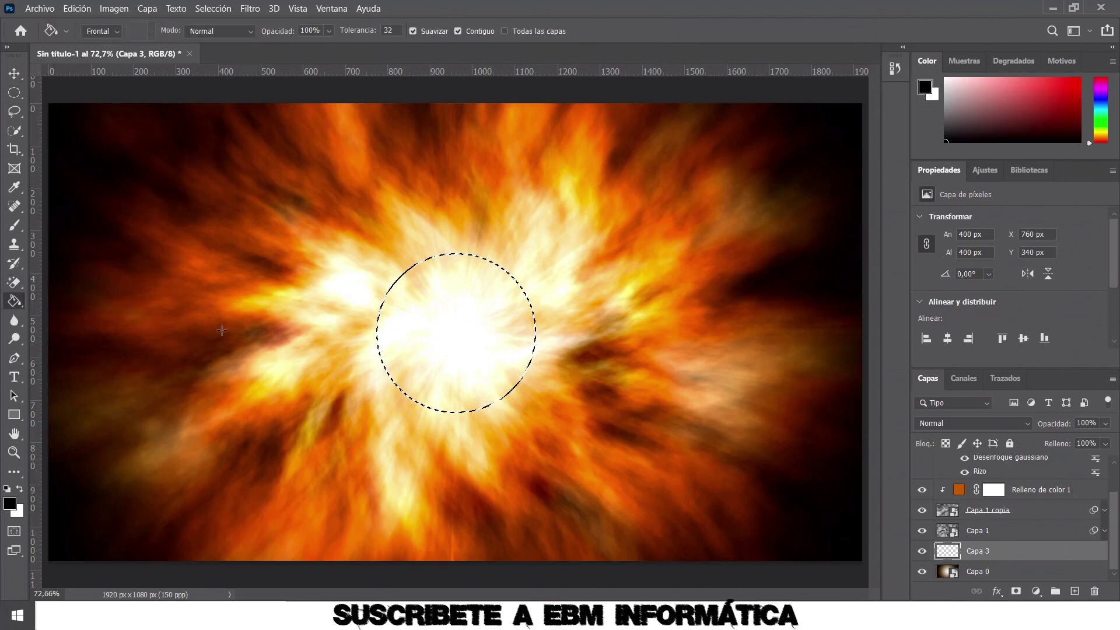
left_click(472, 337)
key("ctrl+d")
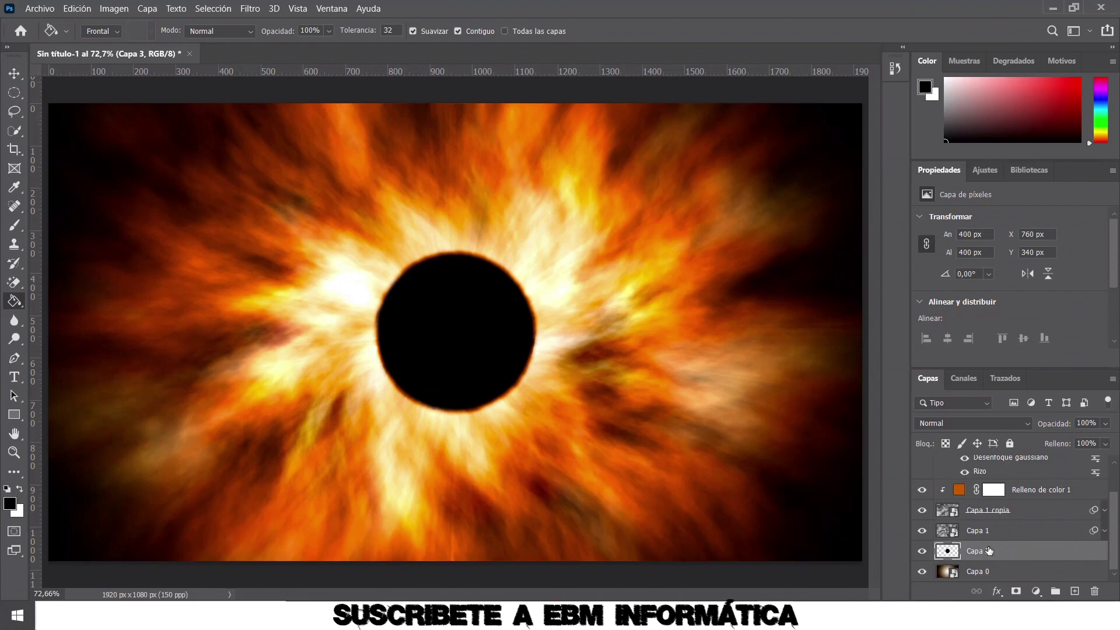
double_click(1016, 549)
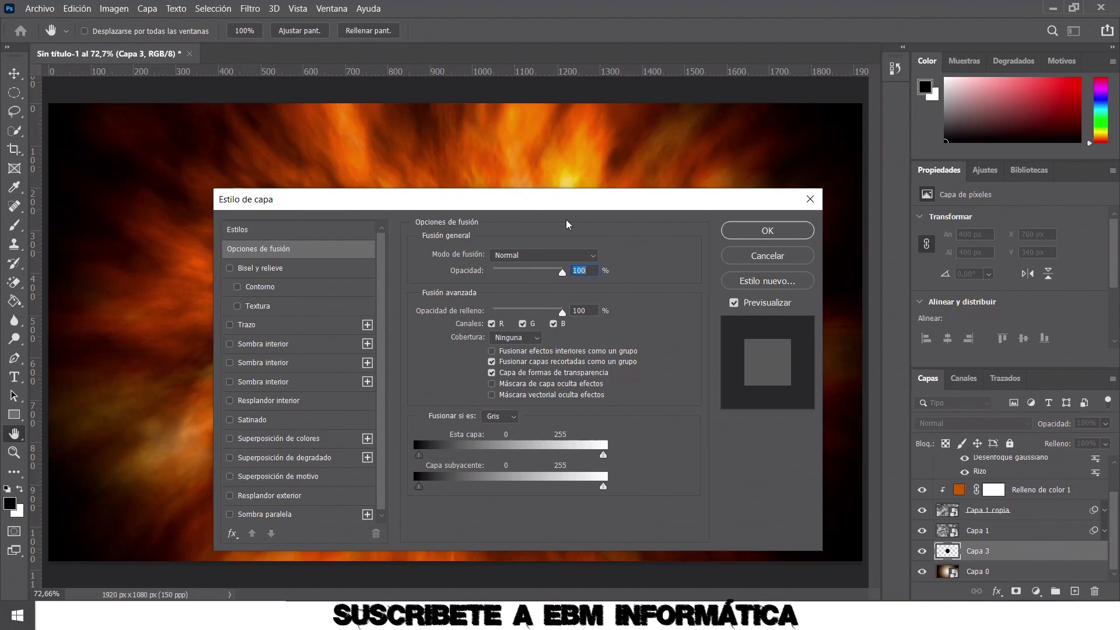
Enable Inner Glow on Capa 3 with colour FFBA00.
left_click(260, 402)
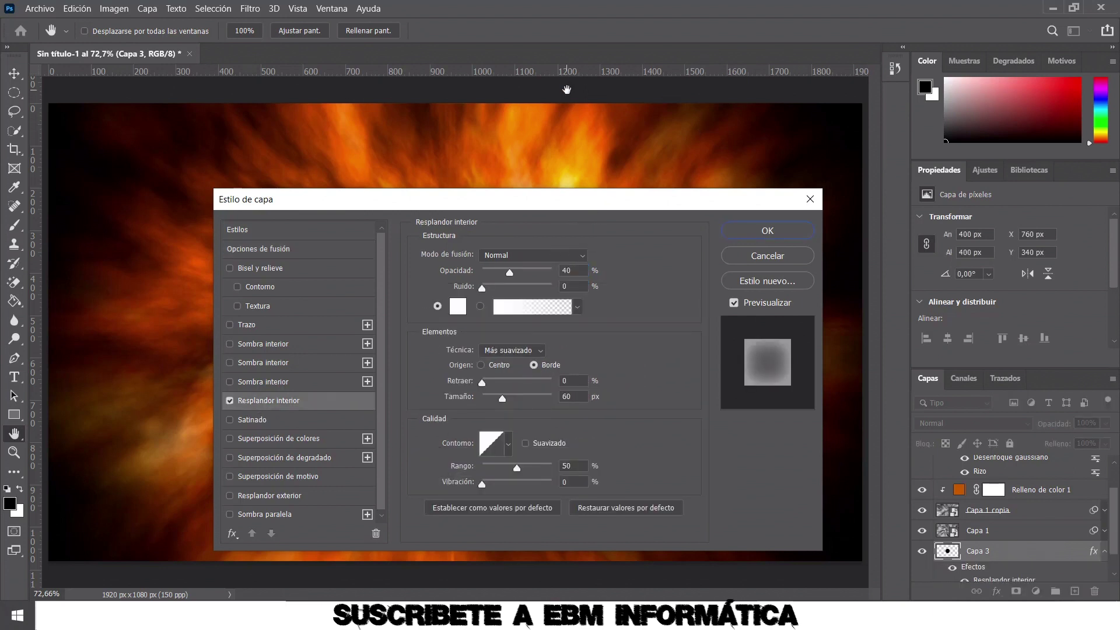
left_click_drag(571, 209, 579, 170)
left_click(465, 270)
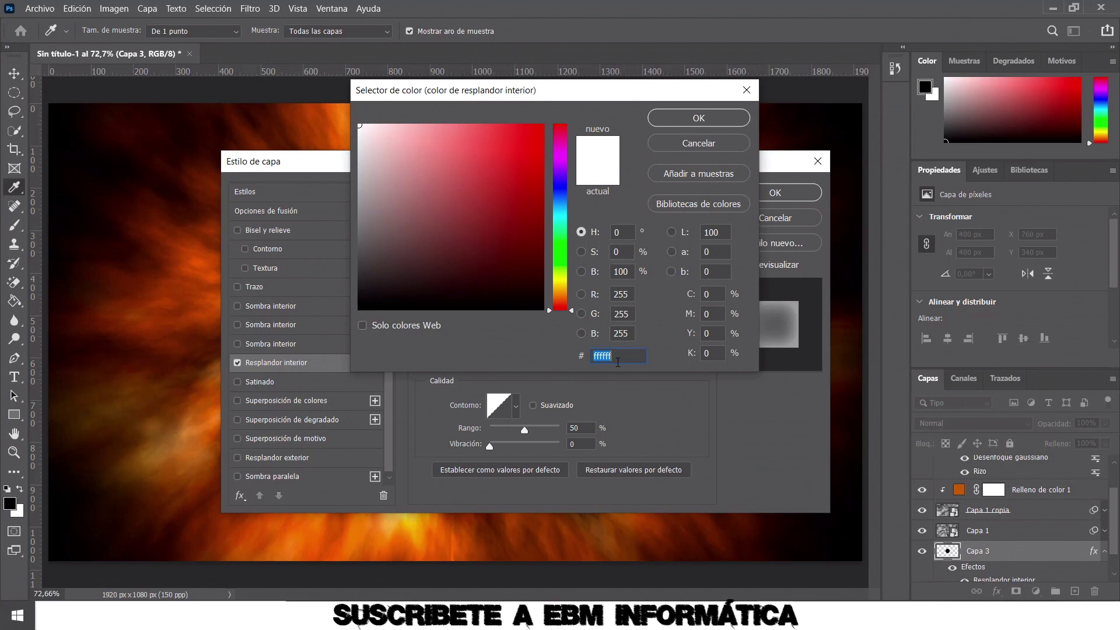
type("0000FF")
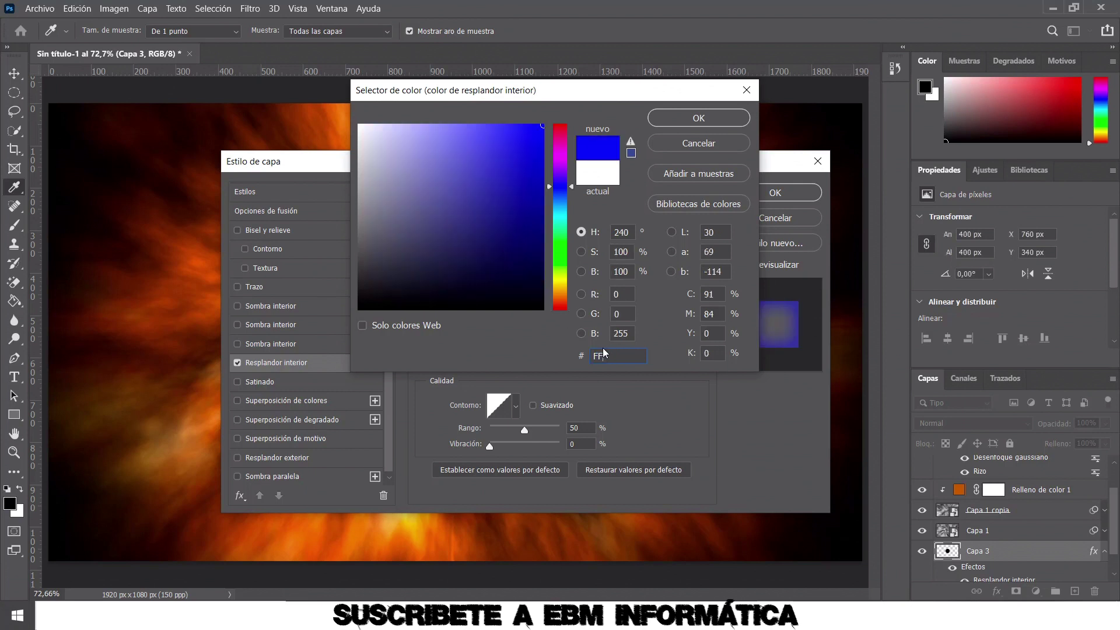
type("BA")
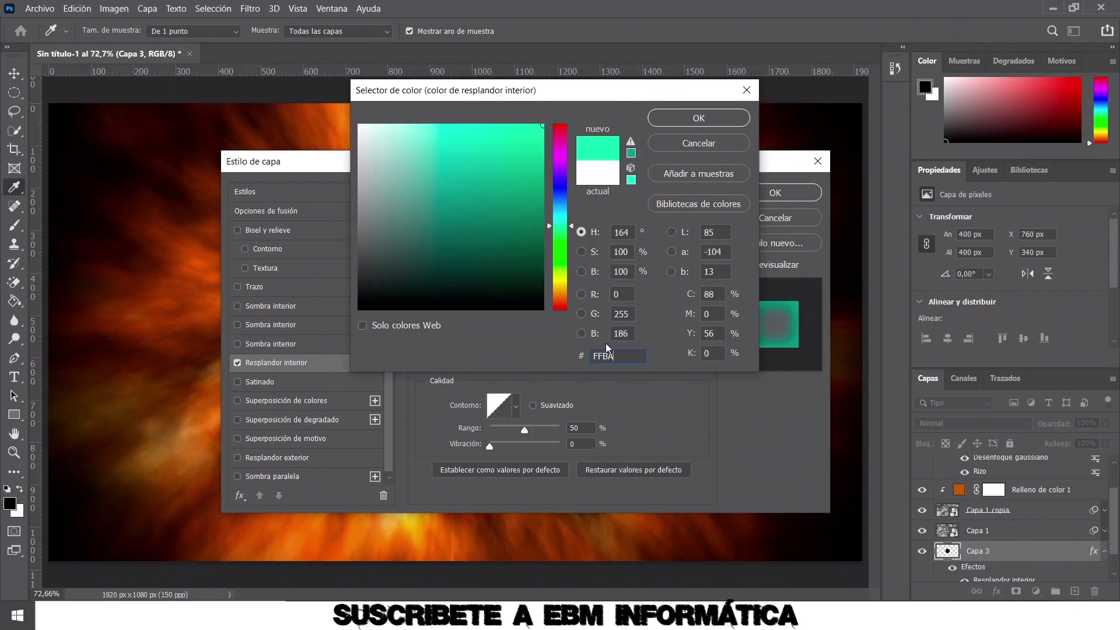
type("00")
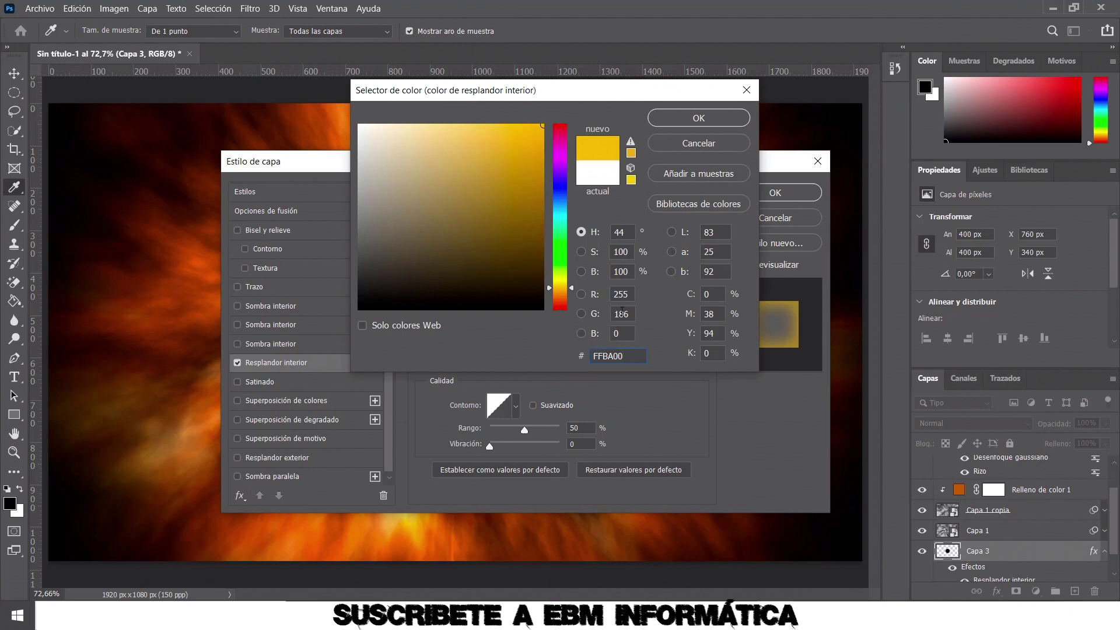
left_click(717, 118)
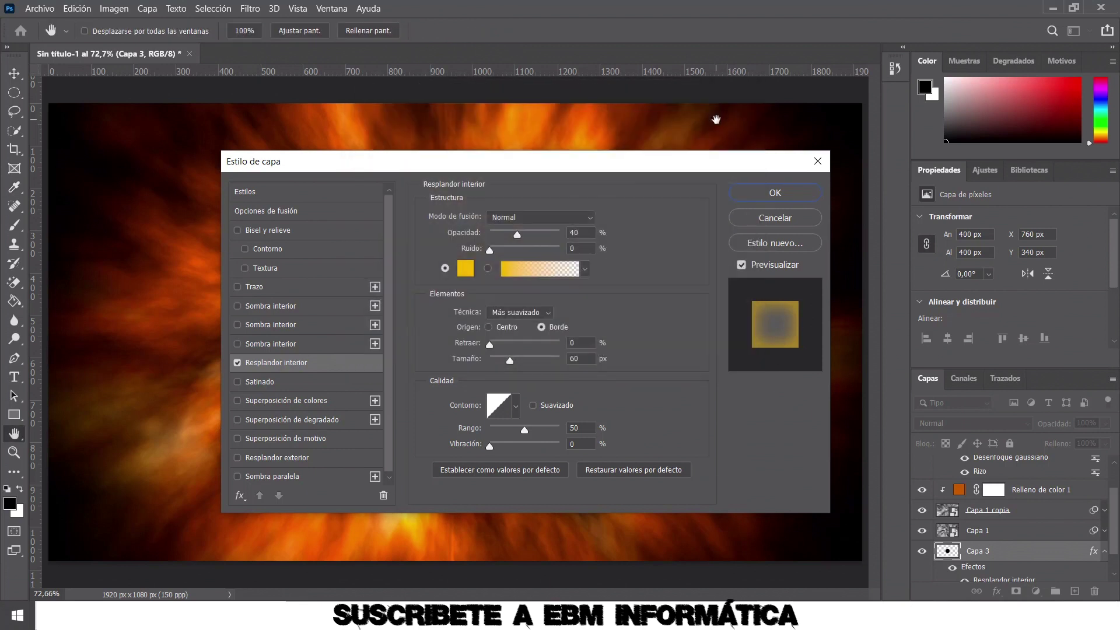
Set the inner glow to 100% opacity, Softer technique and 57 px size, and apply it.
left_click(591, 232)
type("100")
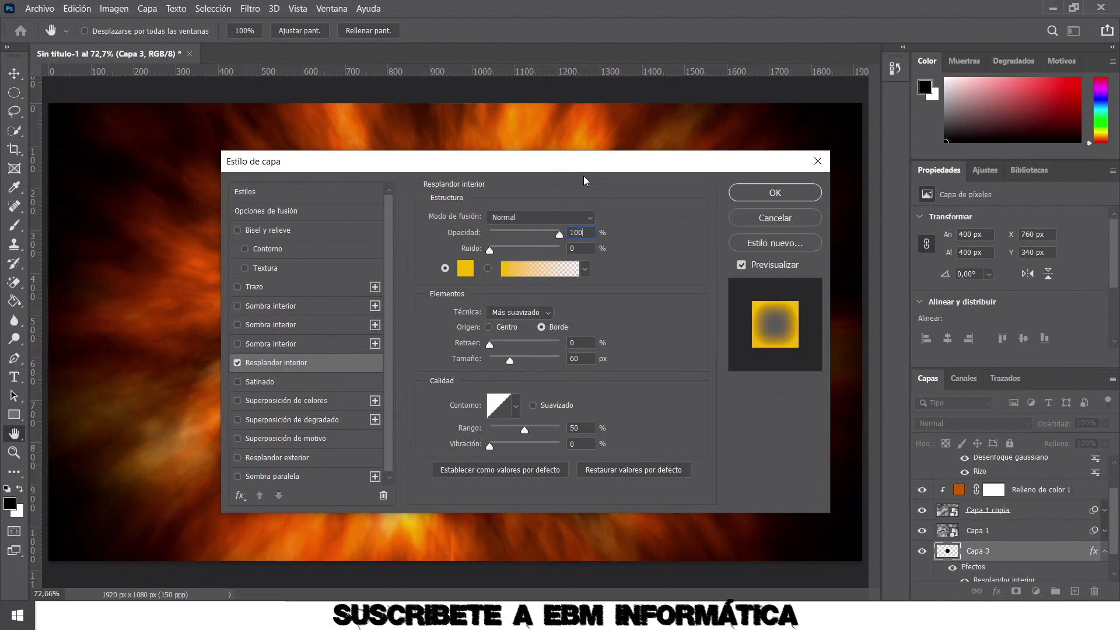
left_click(548, 314)
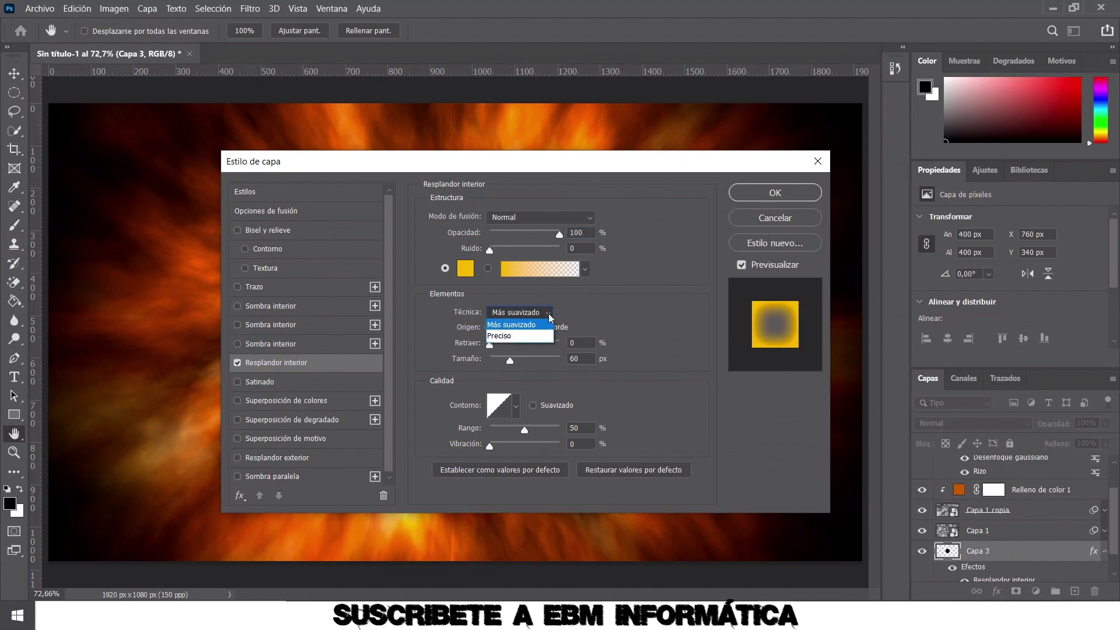
left_click(546, 325)
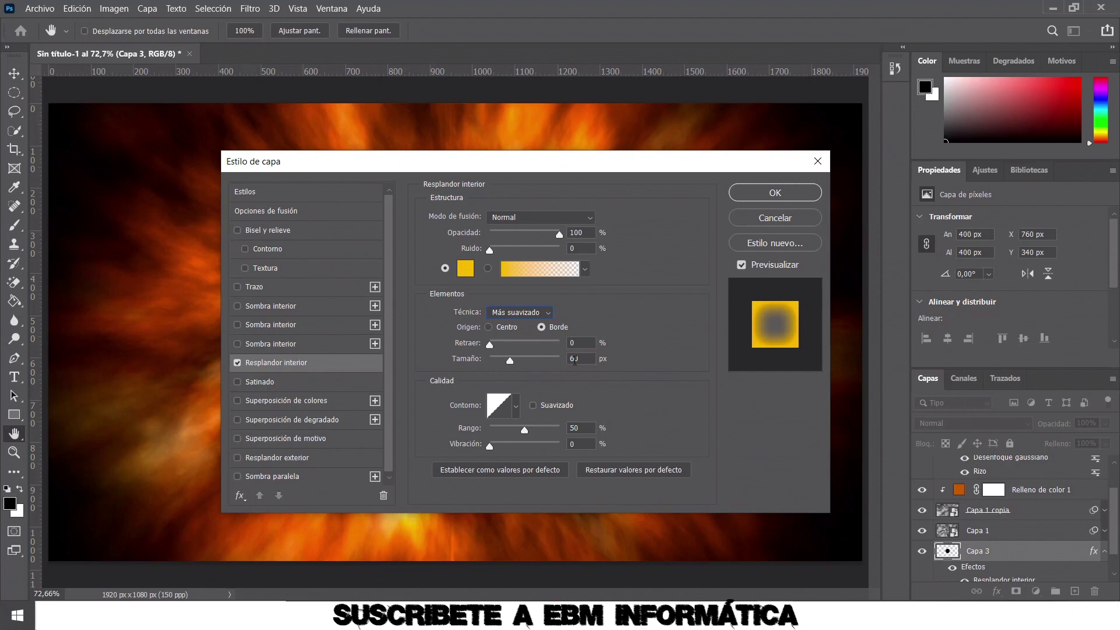
double_click(574, 358)
type("57")
left_click(775, 193)
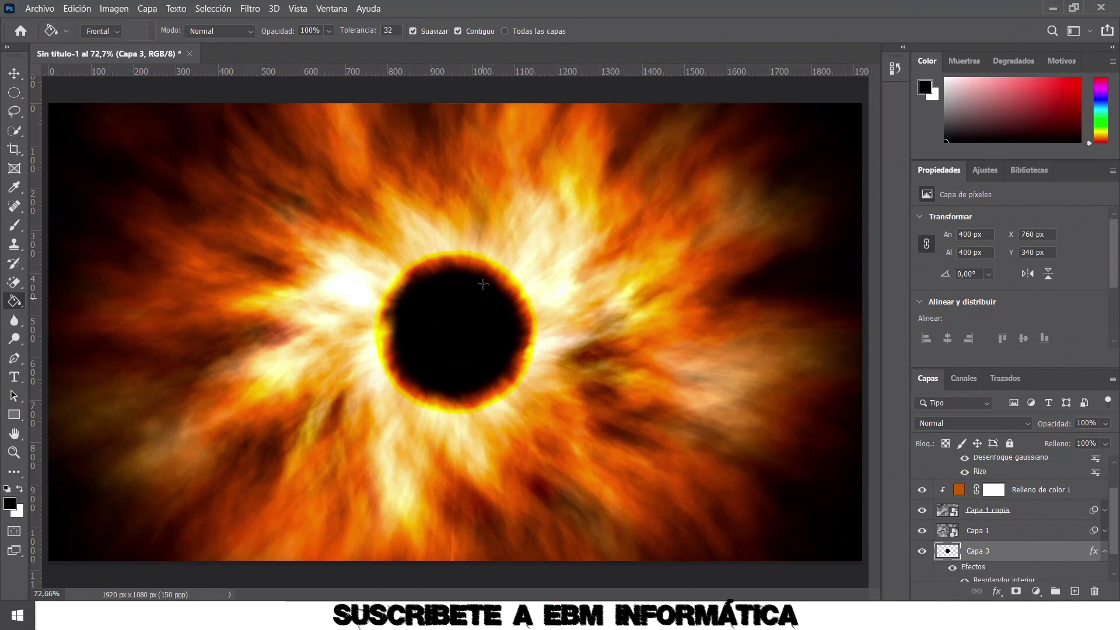
Choose the Brush tool and set its size to 150 px.
left_click(14, 226)
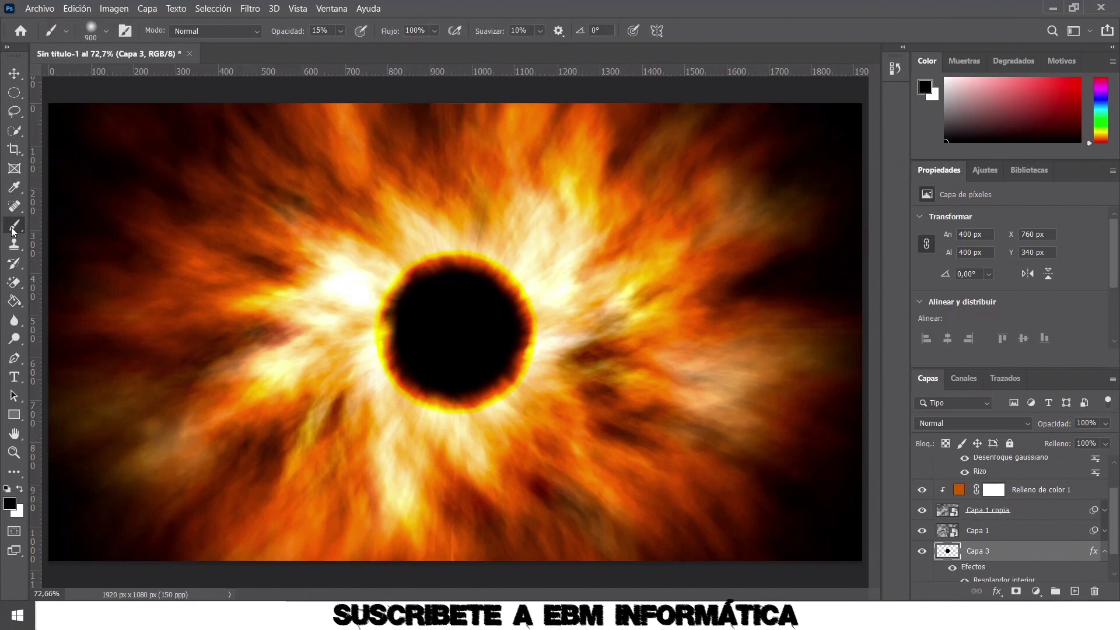
left_click(105, 32)
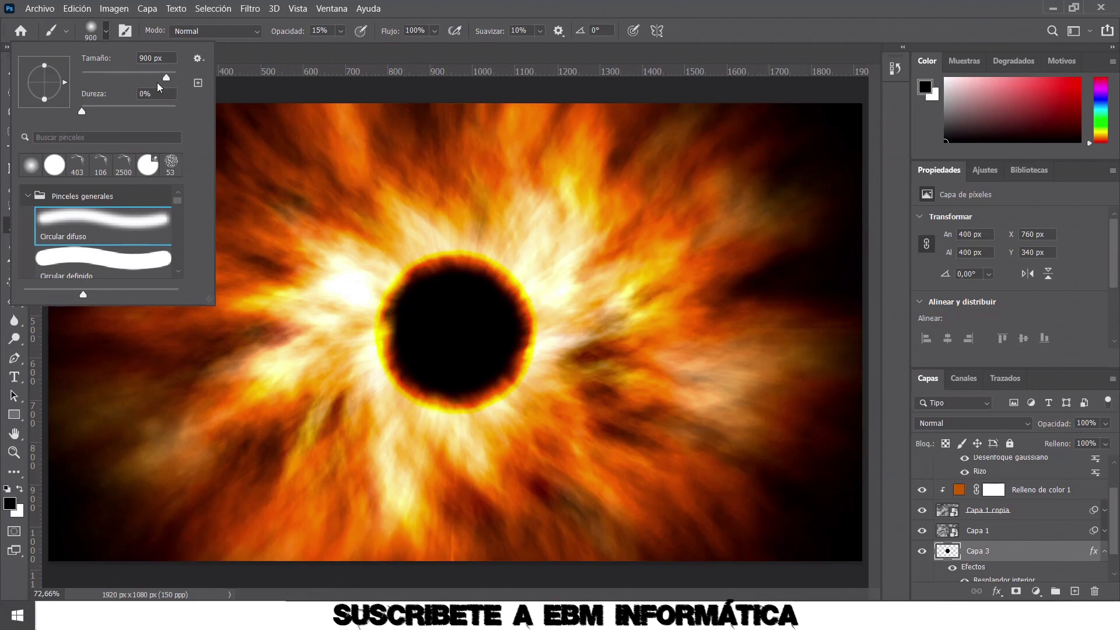
left_click_drag(170, 55, 75, 52)
type("150")
Set brush opacity to 40% and add a new empty layer, Capa 4.
left_click(329, 32)
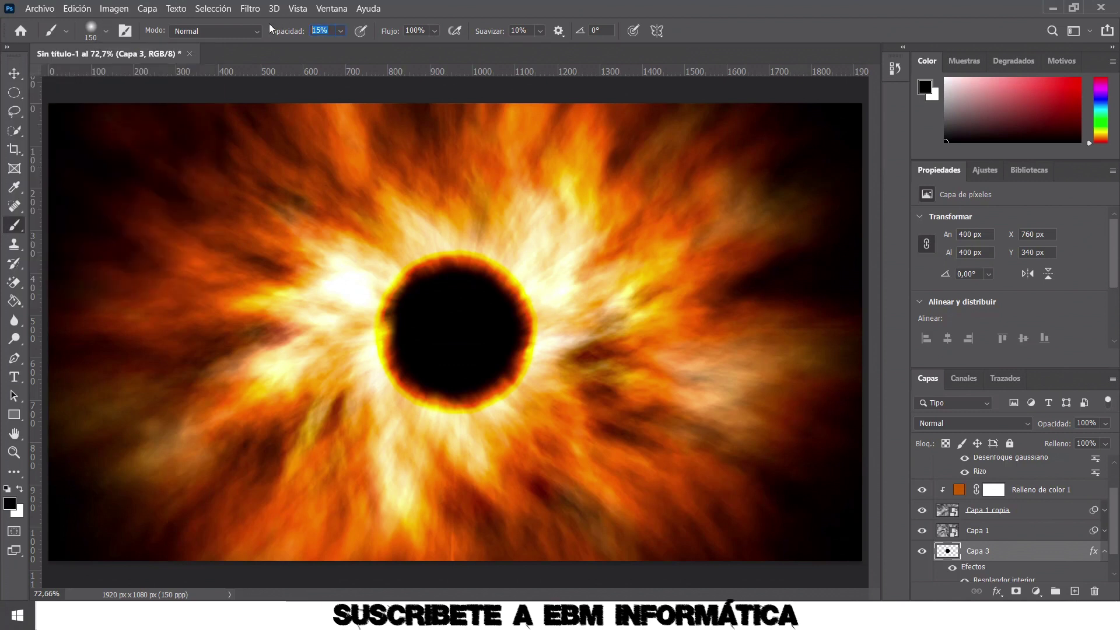
type("40")
left_click(106, 32)
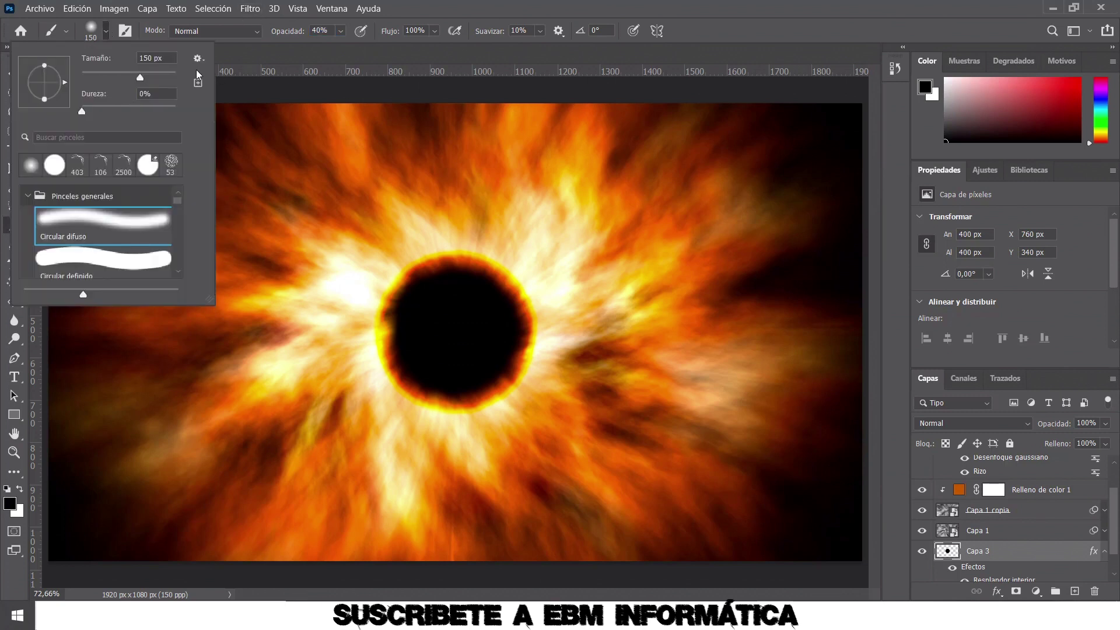
left_click(373, 59)
left_click(416, 30)
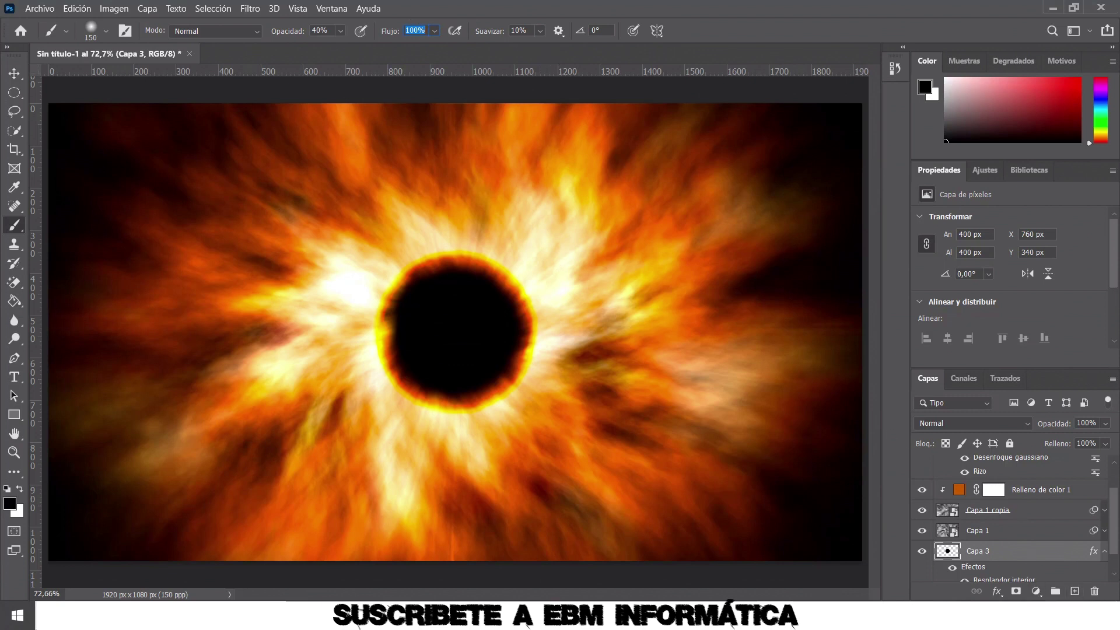
left_click(1074, 591)
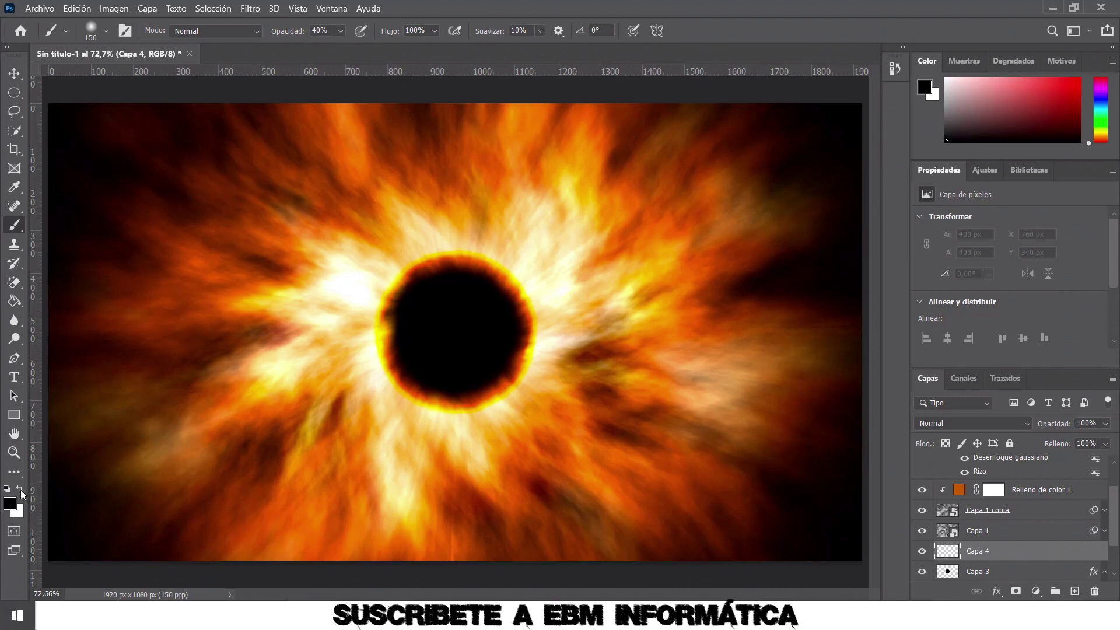
Paint soft white light on Capa 4 around the ring's right, top and left edges.
left_click(21, 492)
left_click(496, 397)
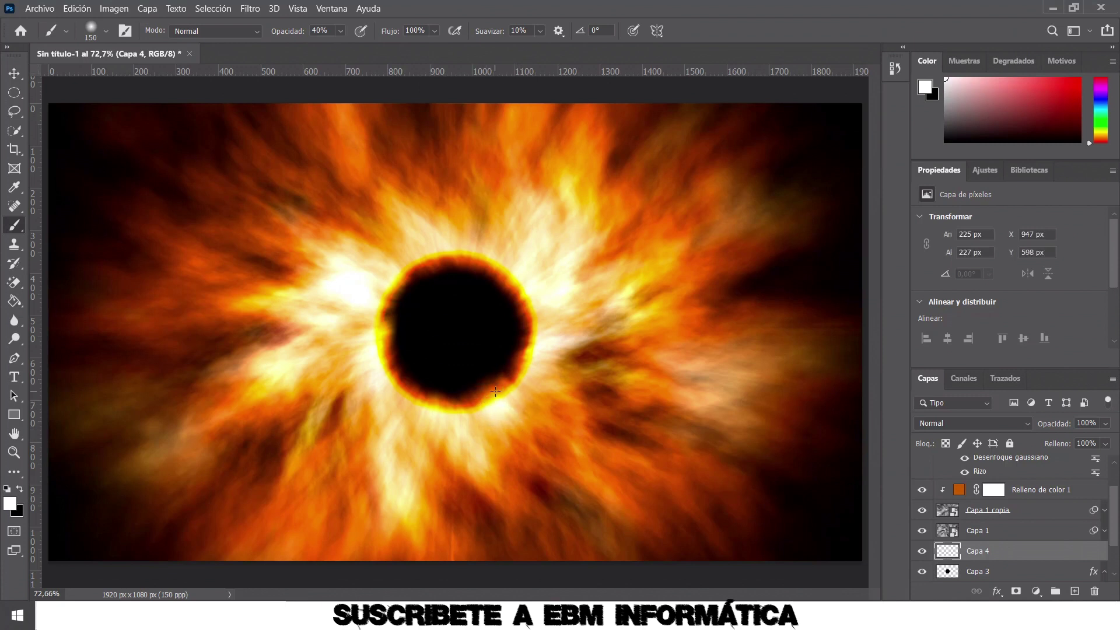
left_click(535, 355)
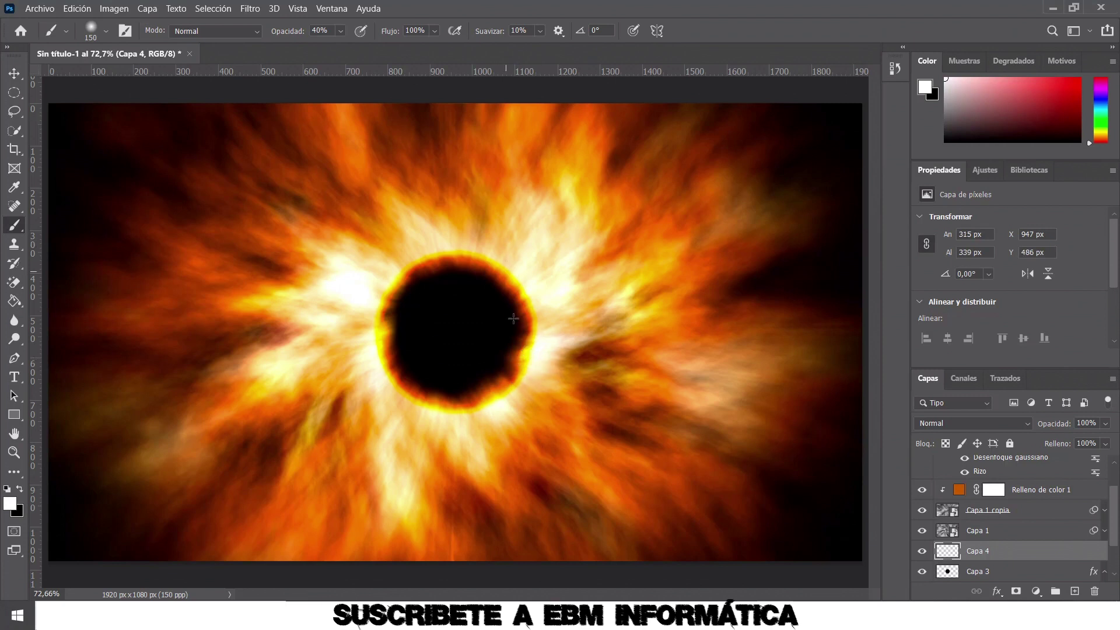
left_click_drag(516, 298, 504, 294)
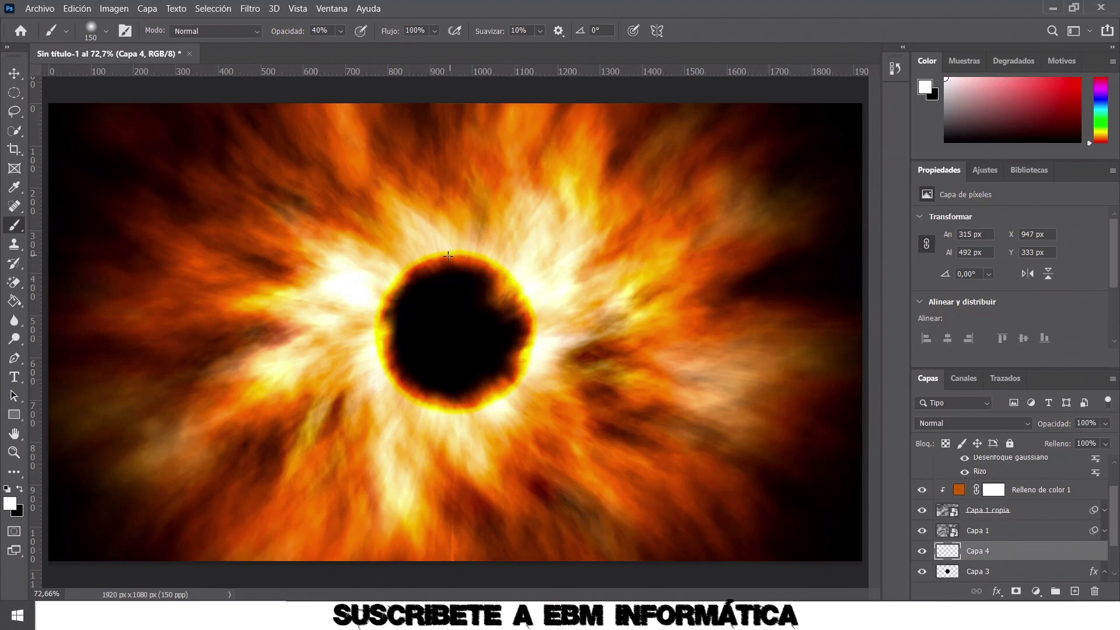
left_click(443, 265)
left_click(378, 333)
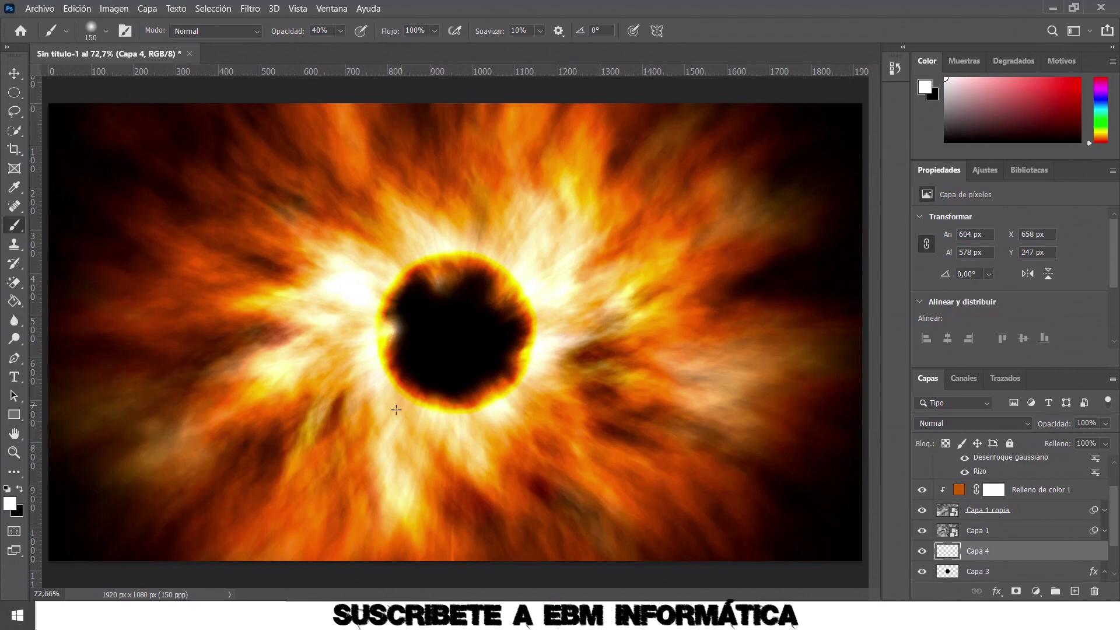
left_click(387, 410)
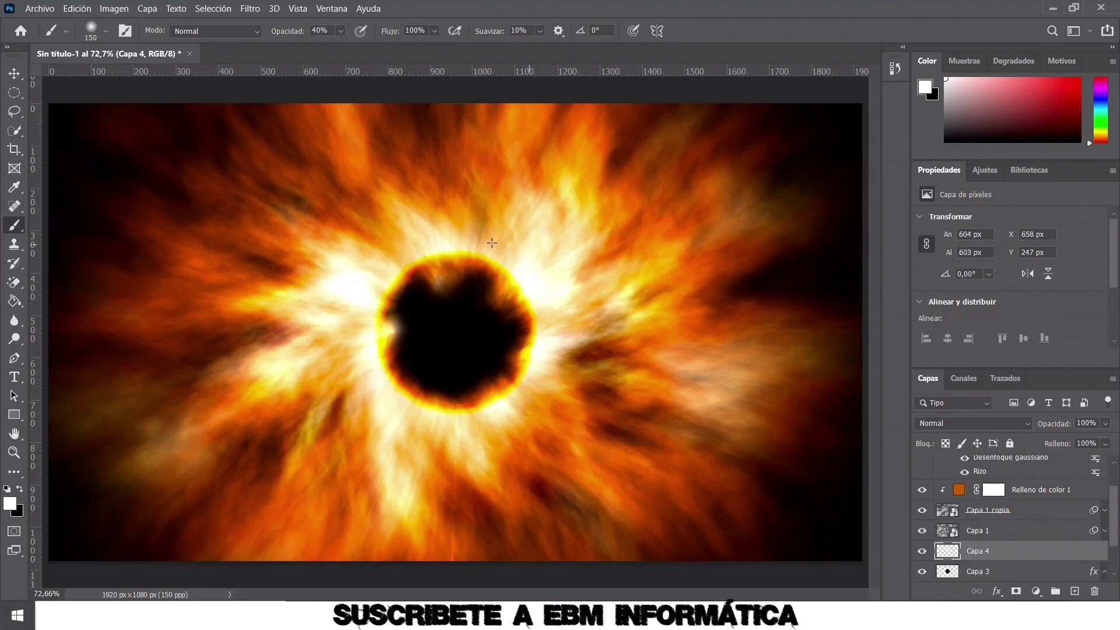
Brighten the ring's top and lower edges further, then select Capa 2.
left_click(443, 226)
left_click(502, 408)
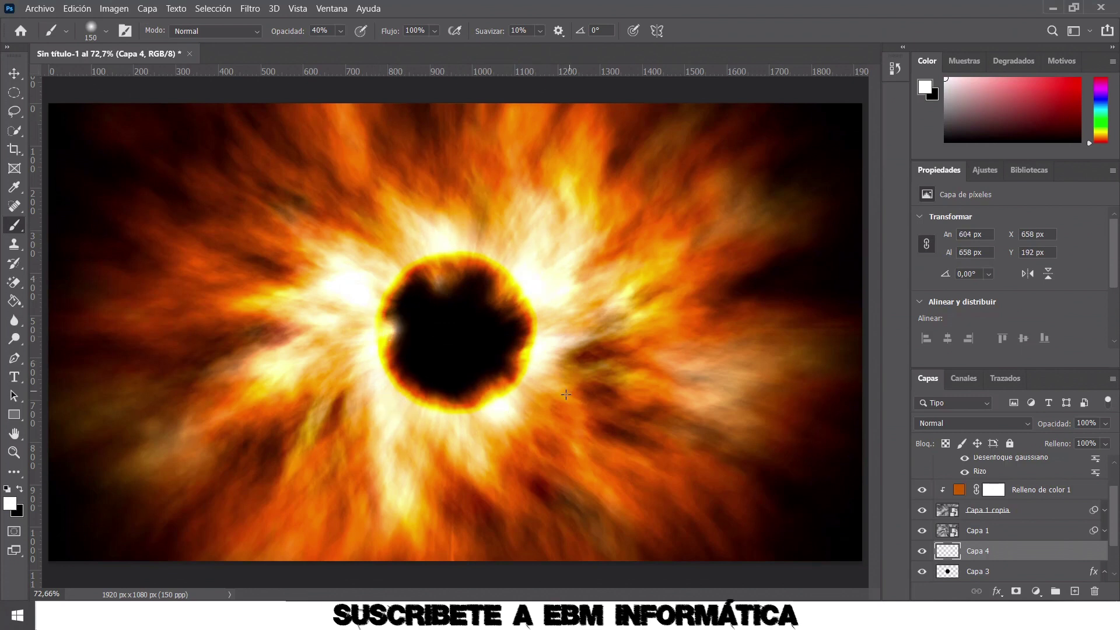
left_click(557, 388)
left_click(455, 397)
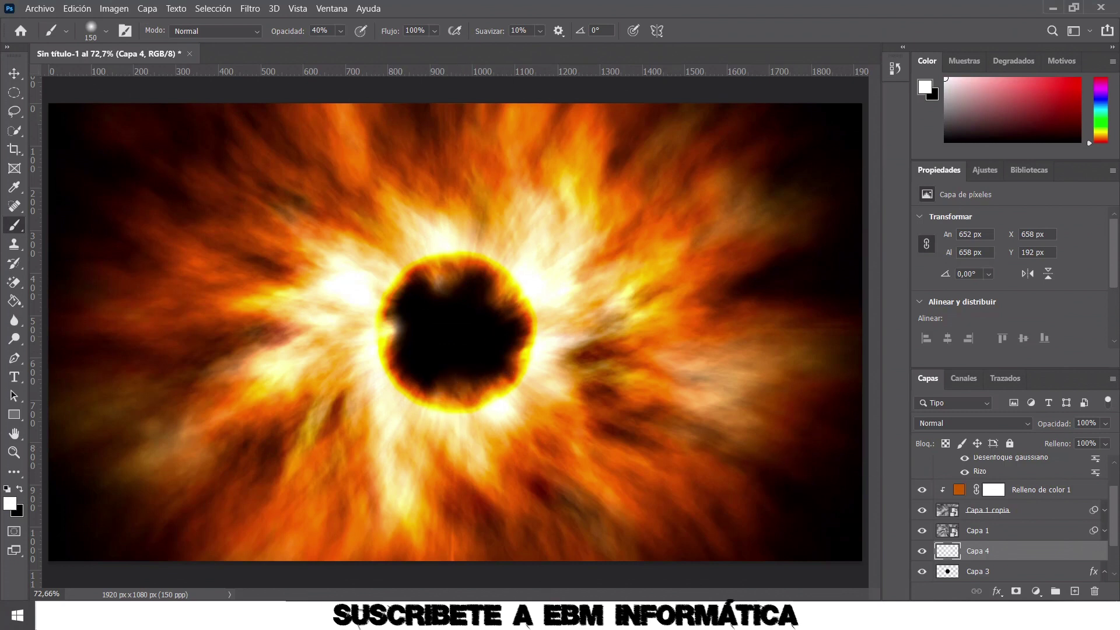
scroll(1041, 494, "up", 2)
left_click(998, 465)
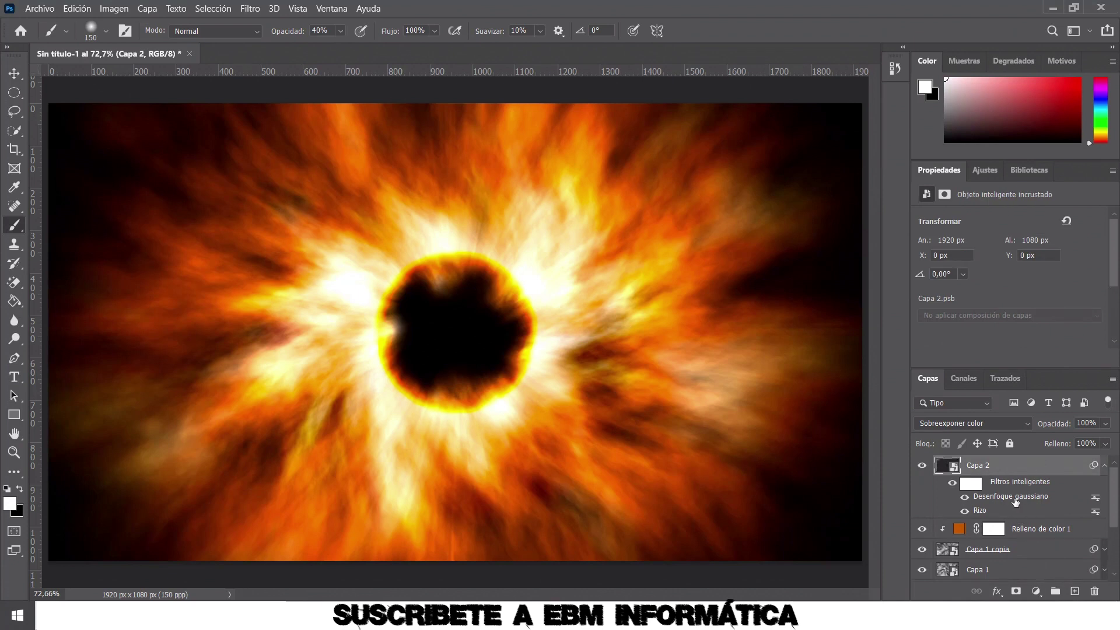
Stamp all visible layers into a new merged top layer, Capa 5, with Ctrl+Alt+Shift+E.
key("ctrl+shift+alt+e")
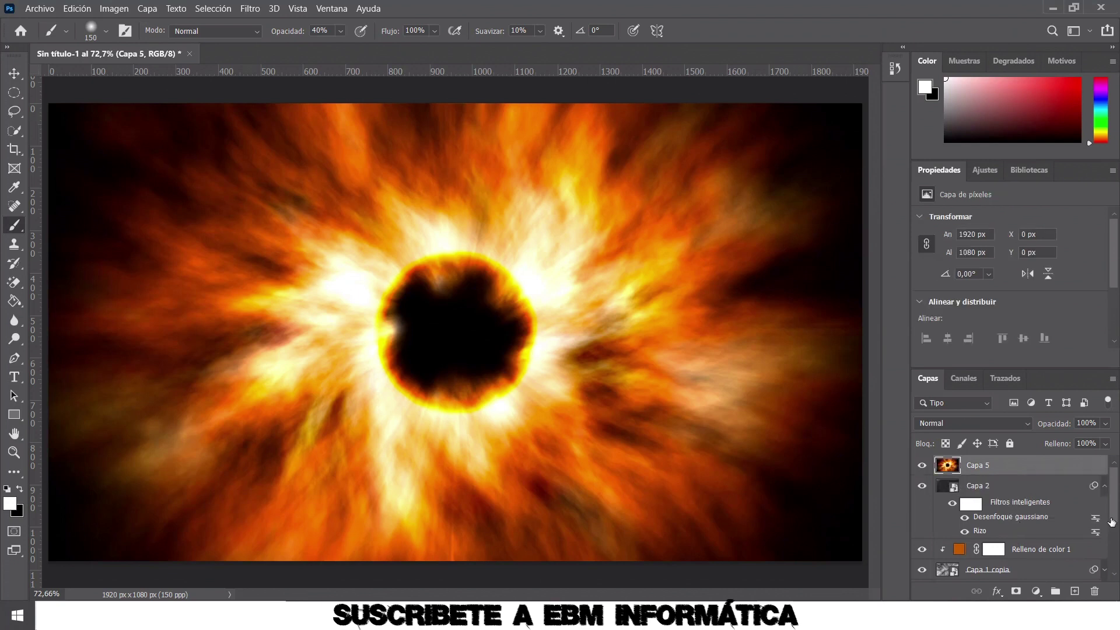